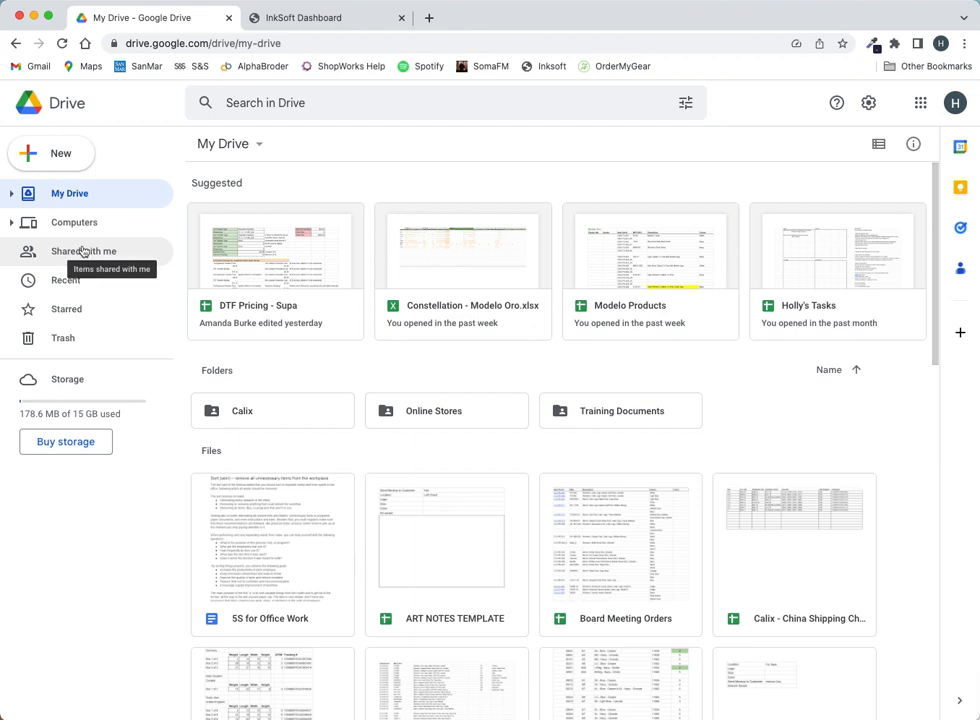
- Open the Online Stores folder listed under Folders in My Drive
click(306, 103)
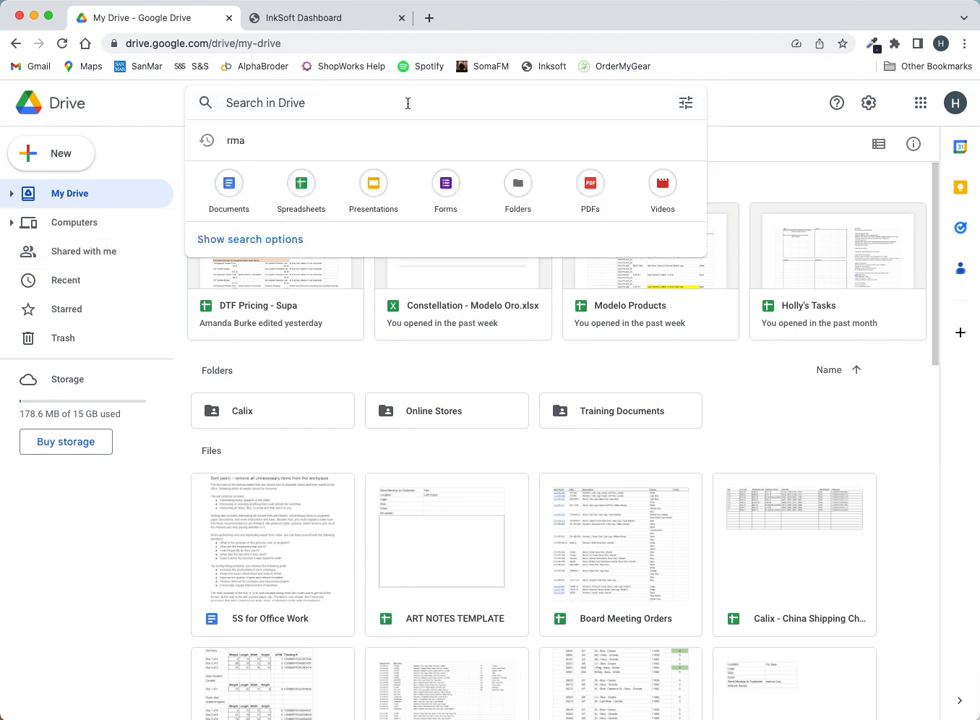
click(482, 414)
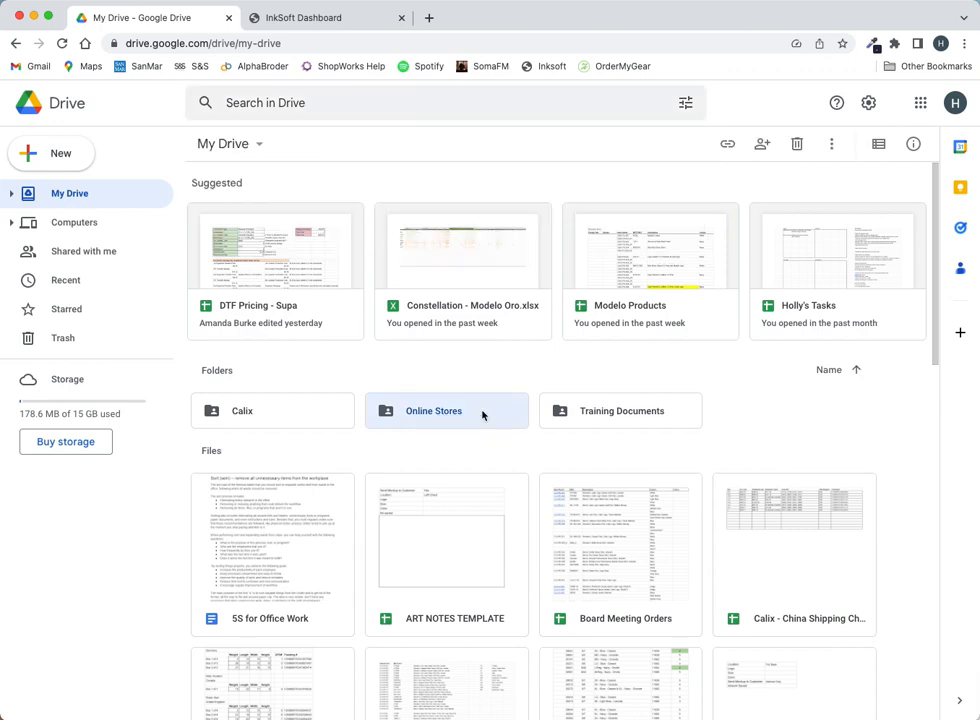
double_click(429, 418)
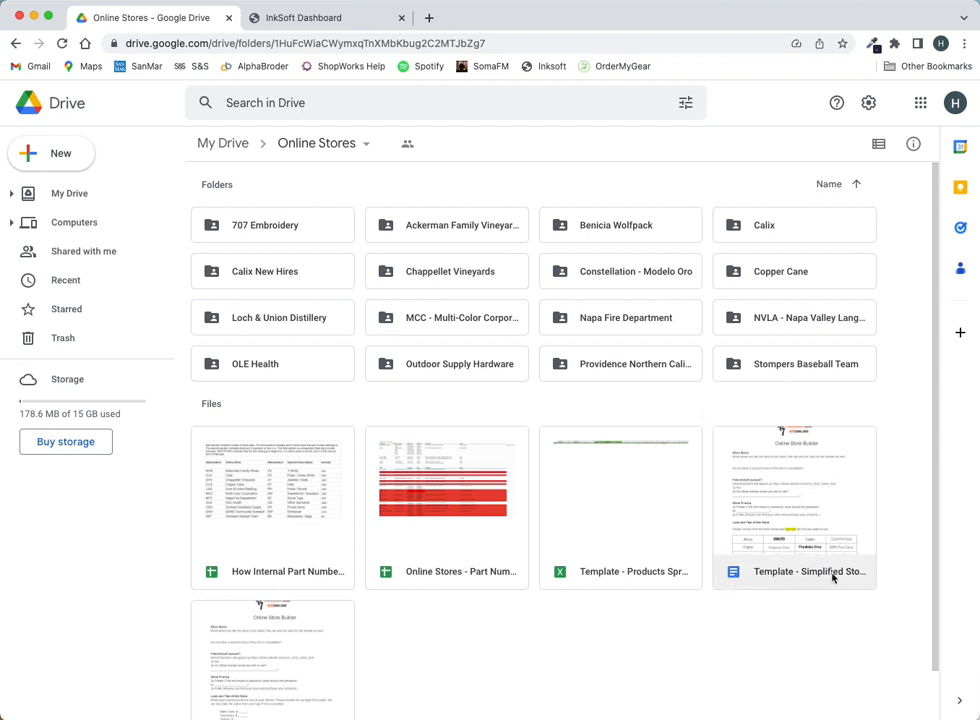
- Open the Template - Simplified Store Builder Google Doc from the Files section
double_click(783, 486)
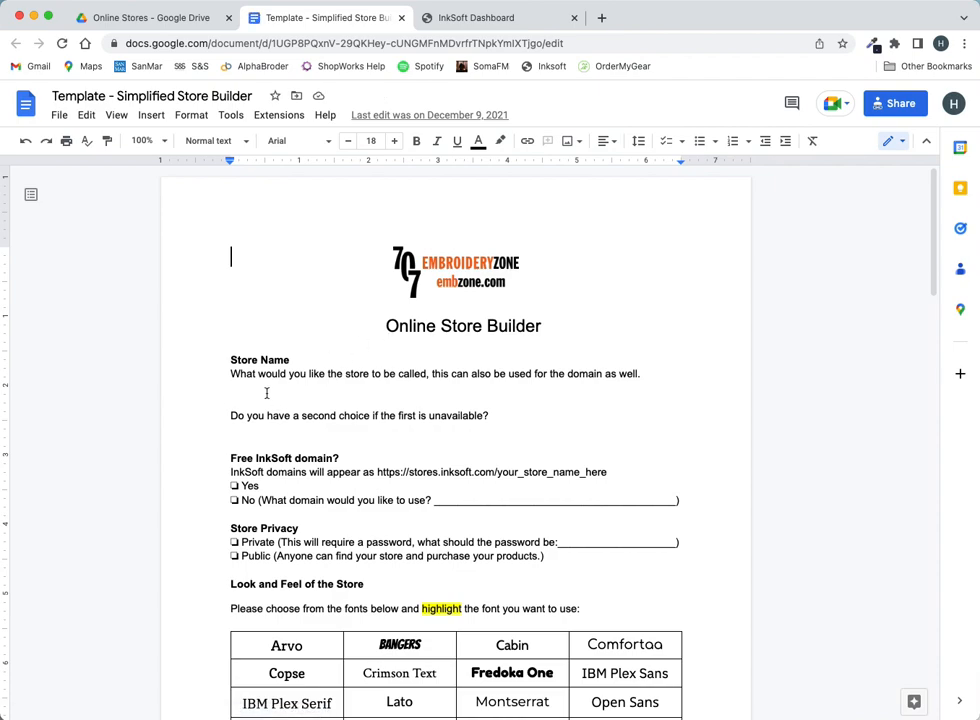
- Skim the Online Store Builder questionnaire to the end, then switch to the InkSoft dashboard
scroll(268, 395, down, 3)
scroll(266, 392, down, 10)
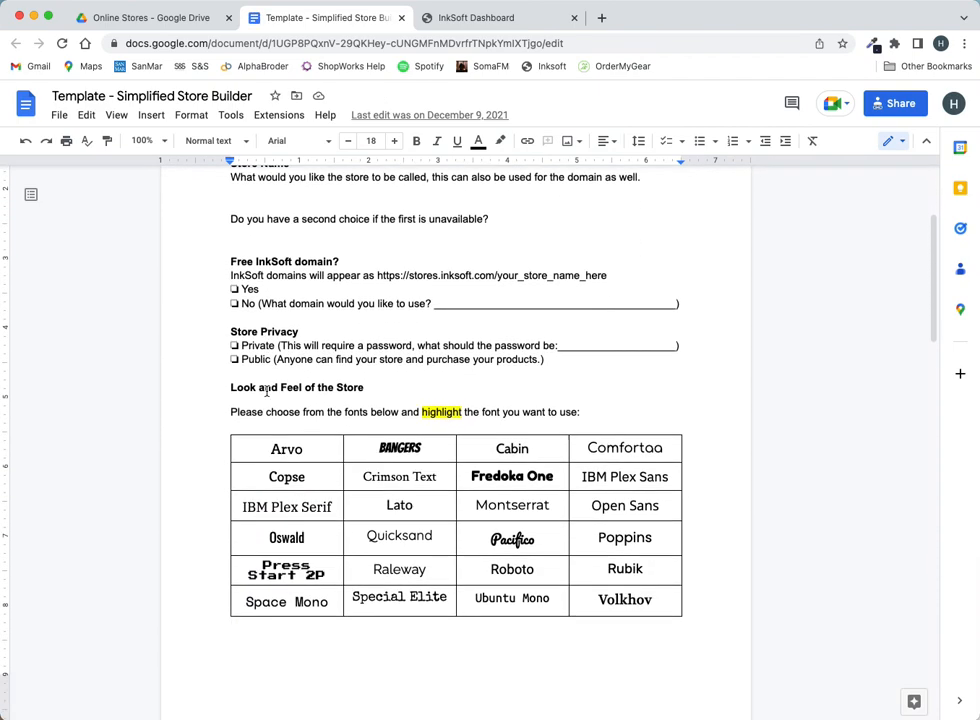
scroll(266, 393, down, 9)
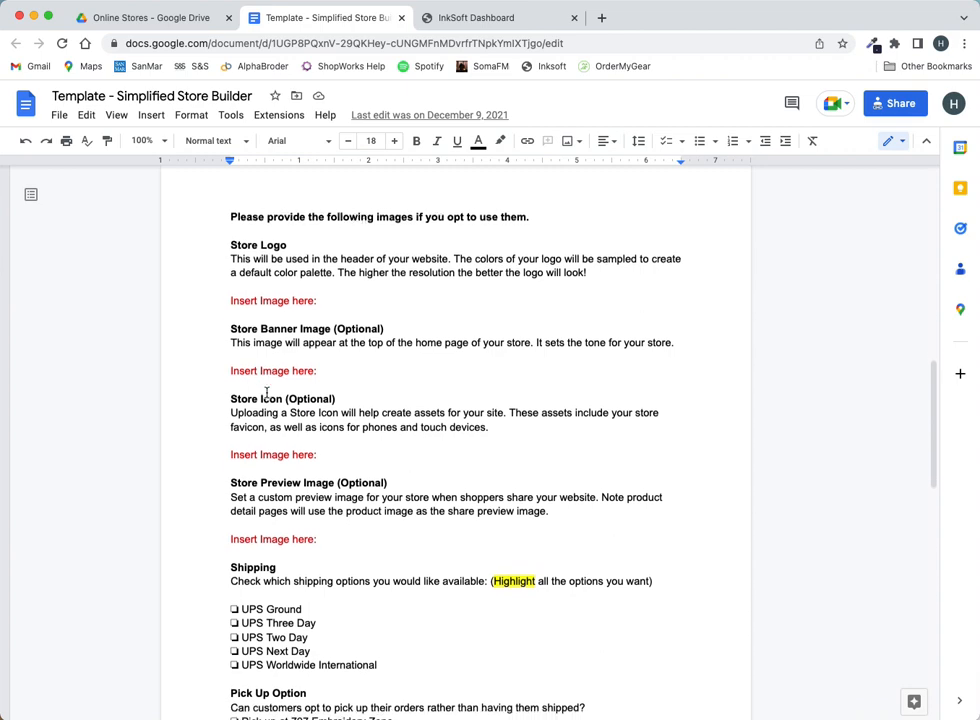
scroll(266, 394, down, 8)
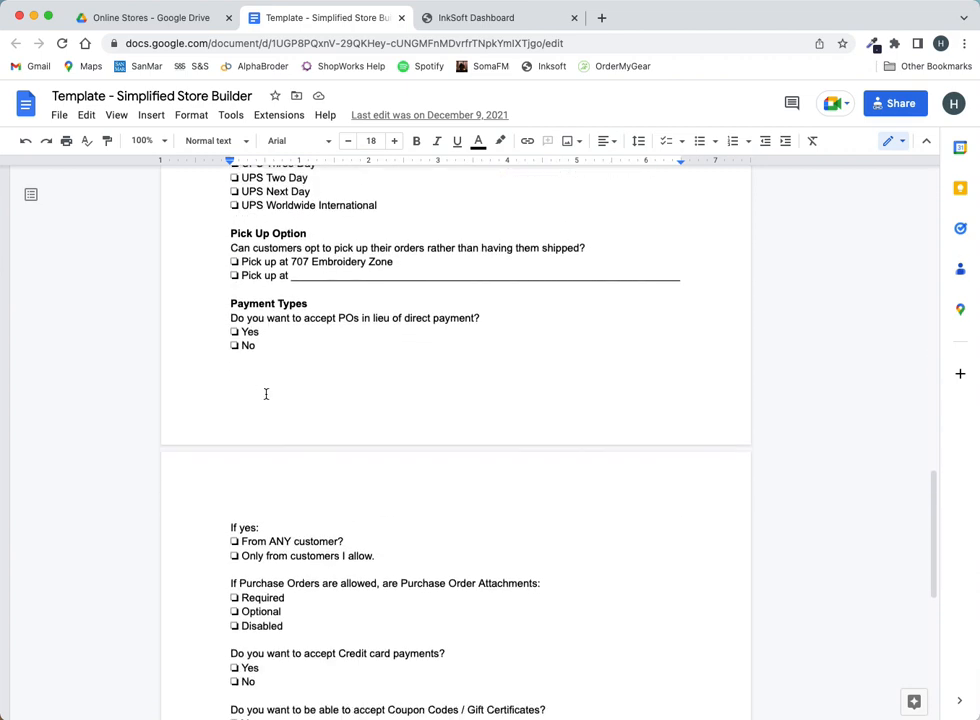
scroll(266, 394, down, 5)
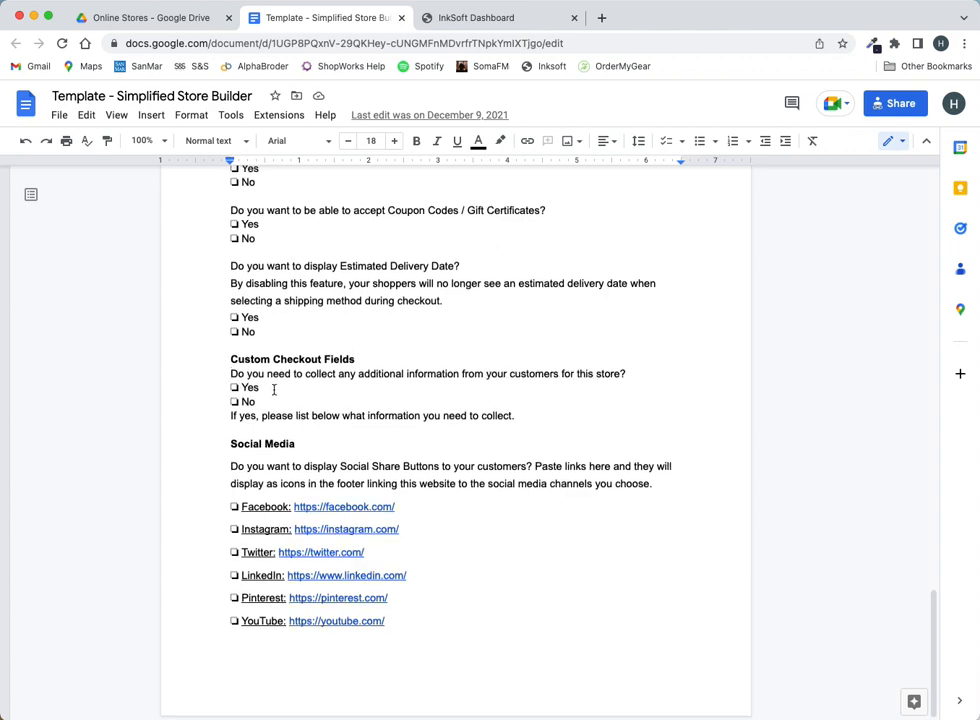
scroll(274, 390, up, 20)
scroll(274, 390, up, 1)
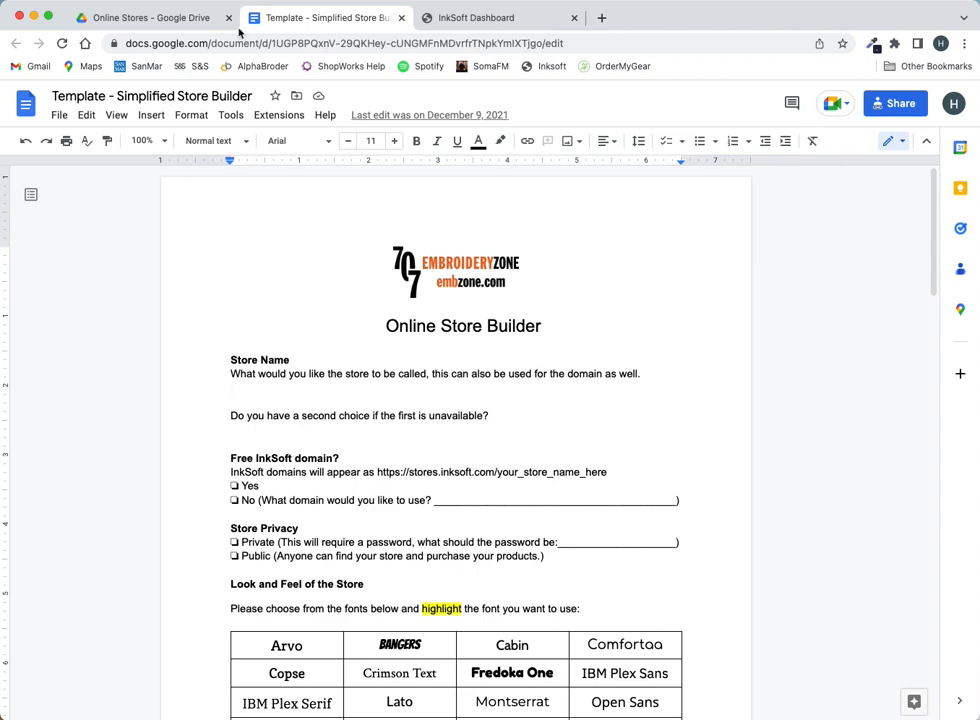
click(201, 24)
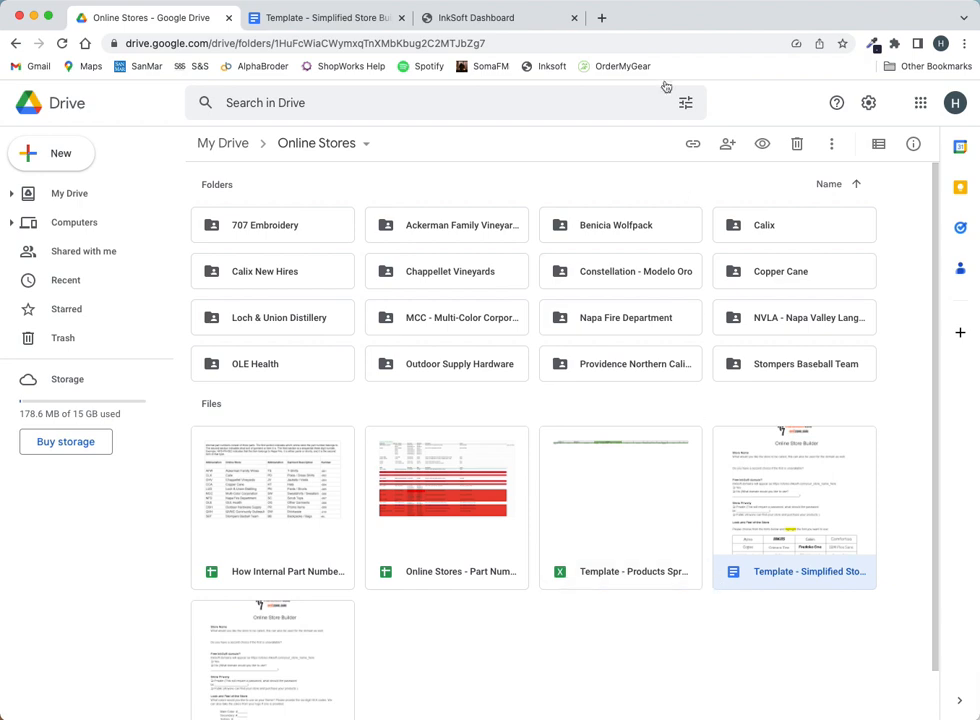
click(517, 19)
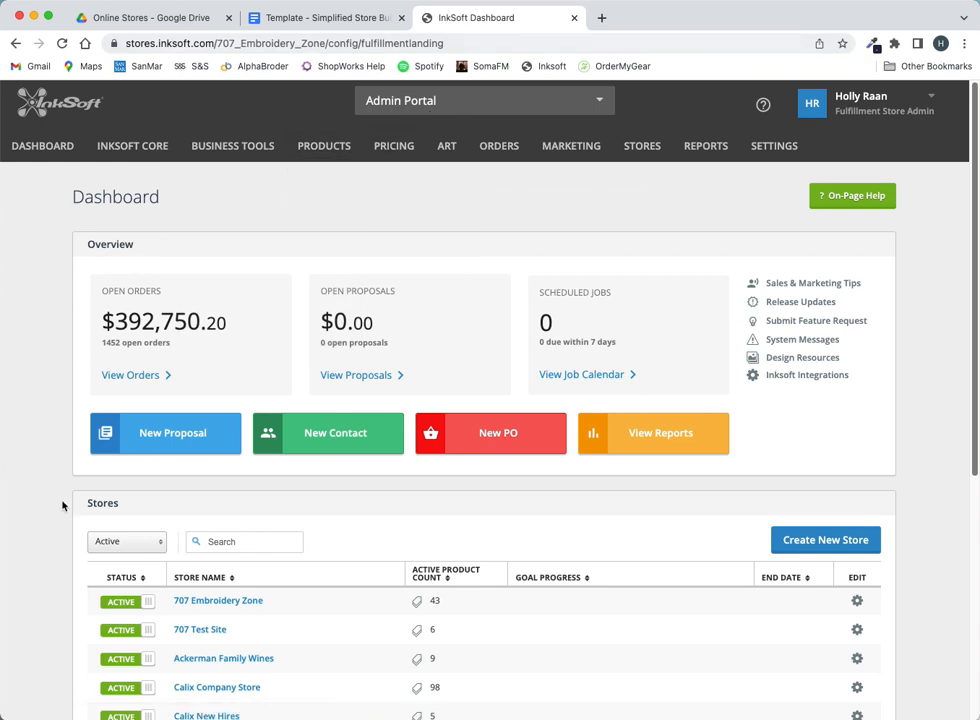
- Start a new store with Create New Store from the dashboard's Stores list
scroll(62, 505, down, 3)
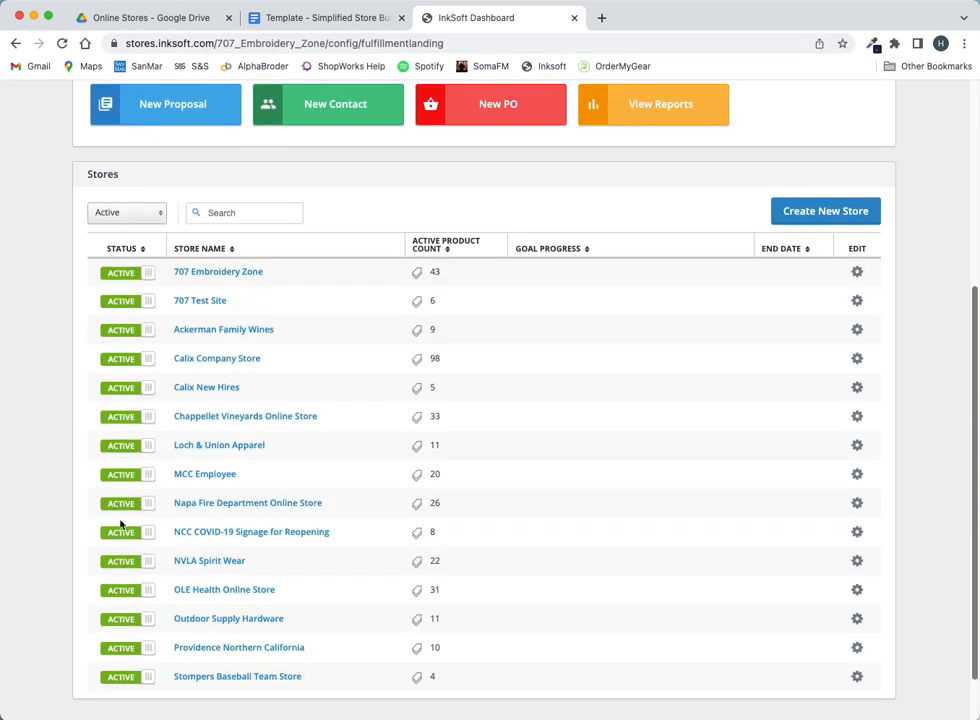
scroll(120, 525, up, 3)
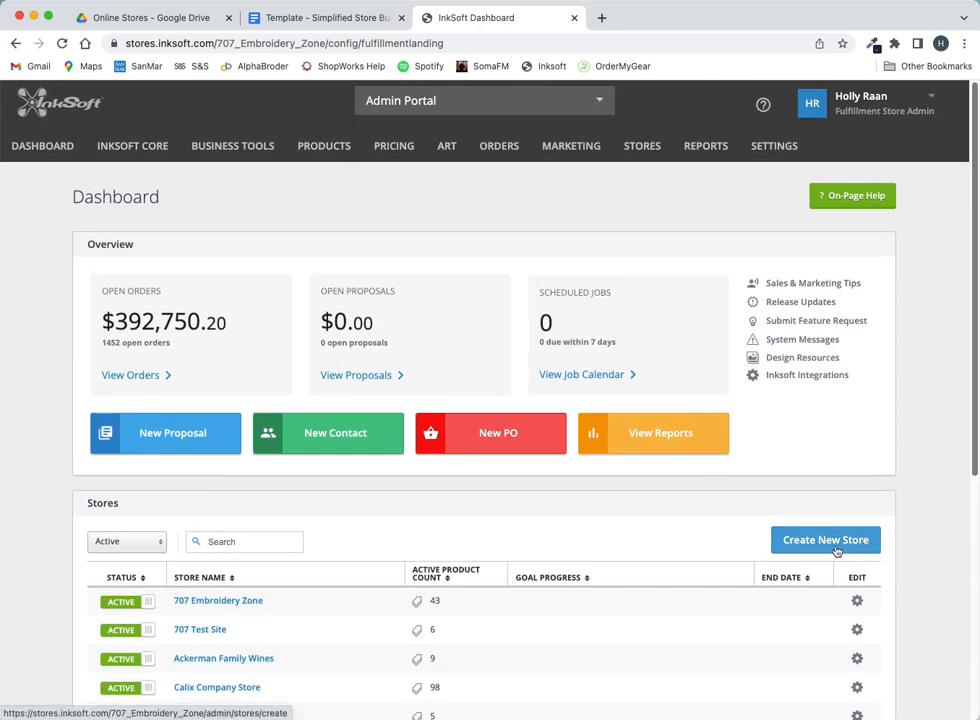
click(836, 552)
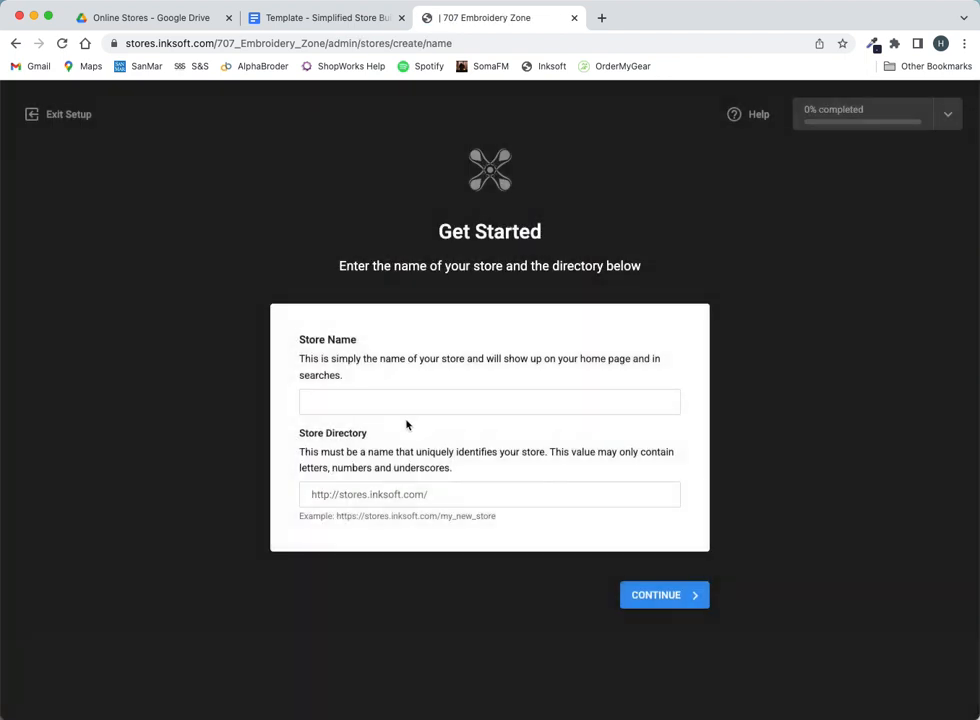
- Enter 'Calix EAD Store' as the store name, letting the directory auto-fill
click(366, 401)
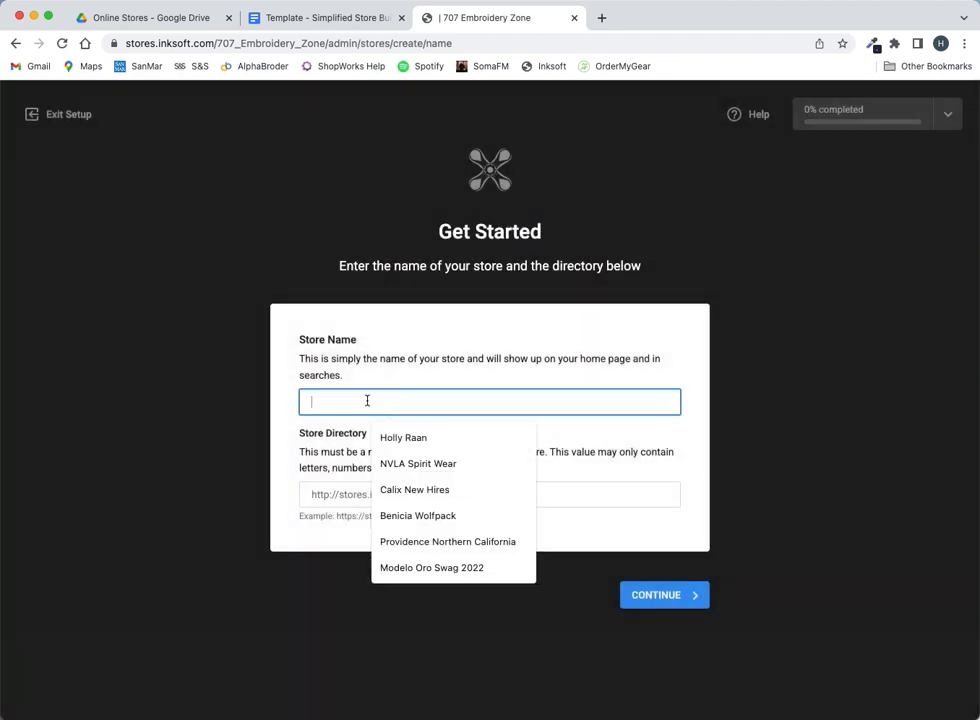
text(Calid)
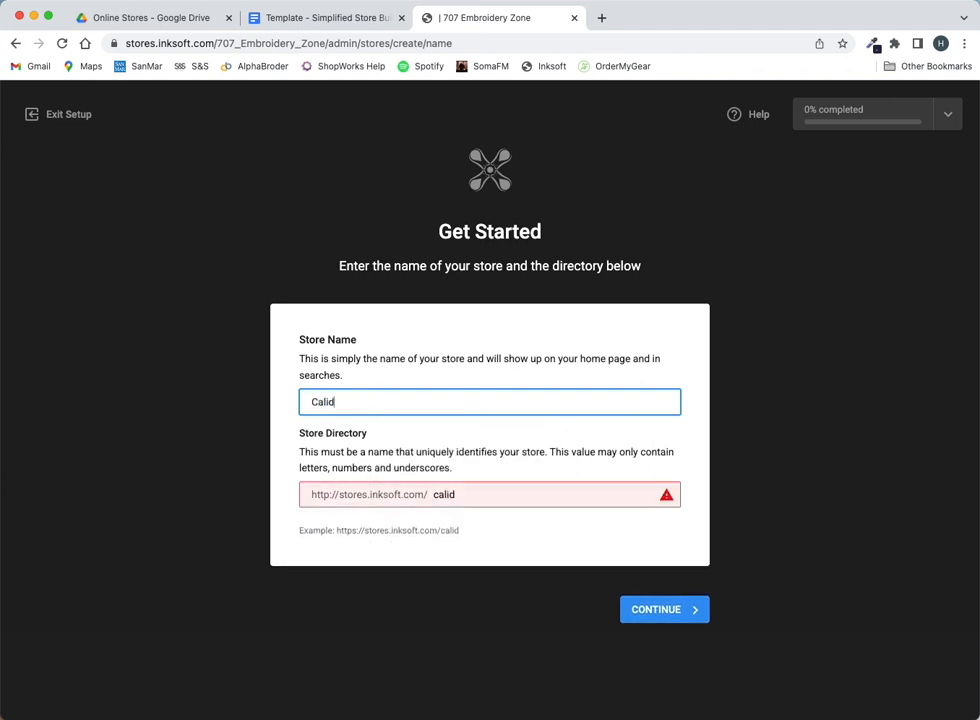
key(BackSpace)
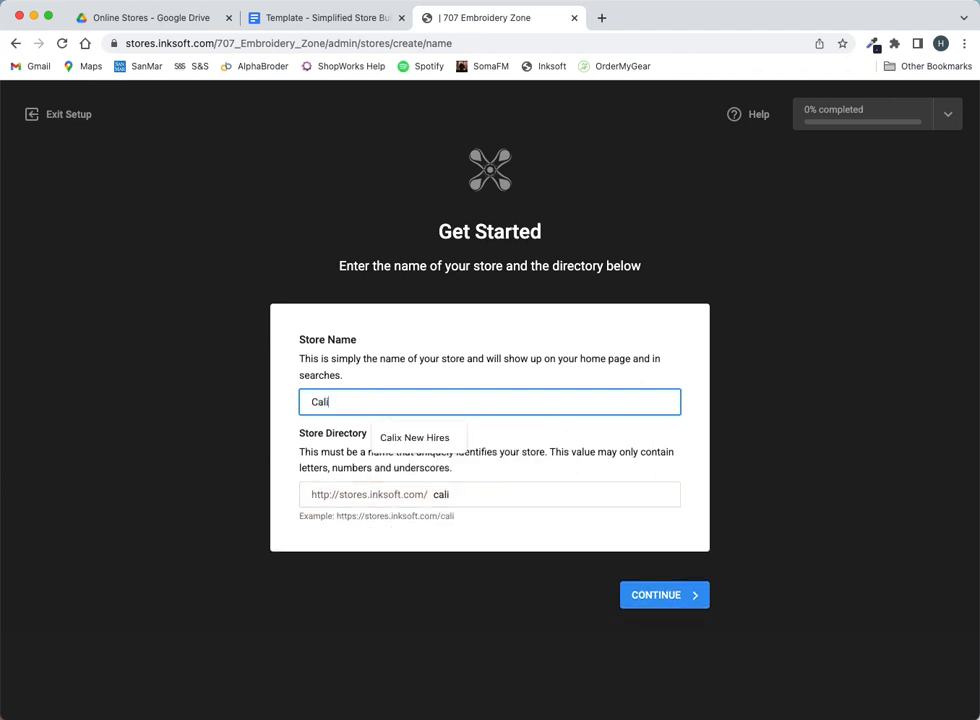
text(x EAD)
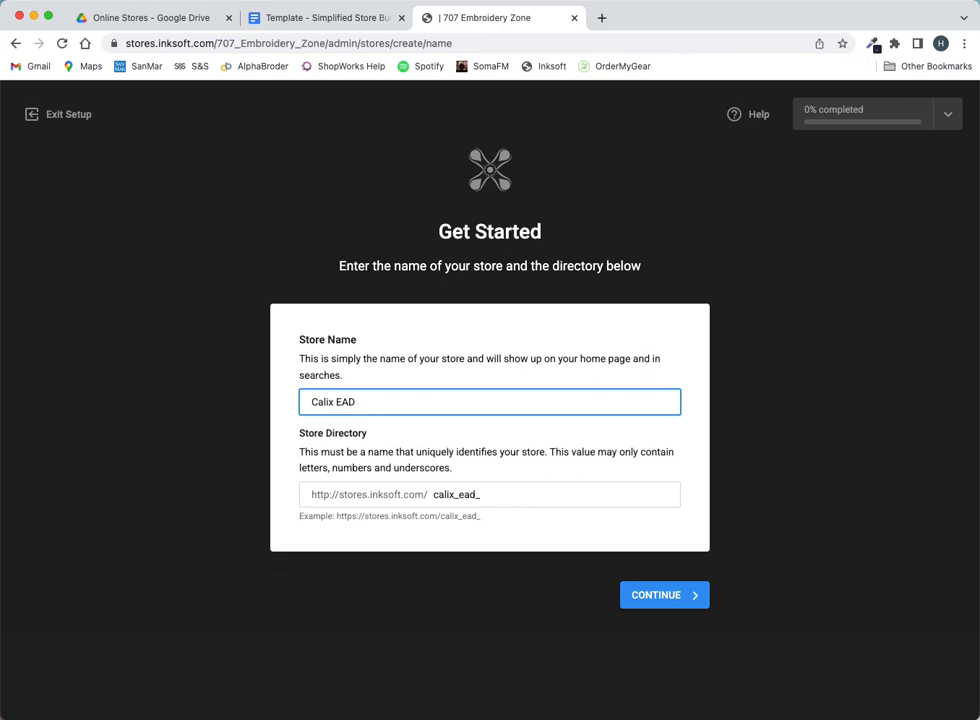
text( Store)
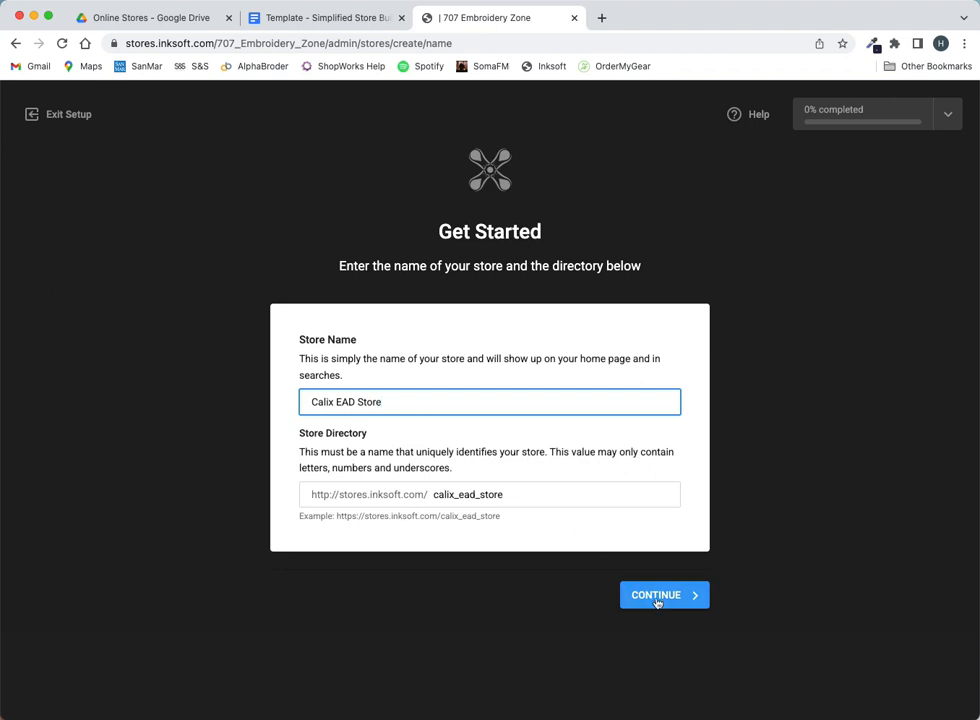
- Check the Store Name answers in the questionnaire, then submit Calix EAD Store in InkSoft
click(295, 28)
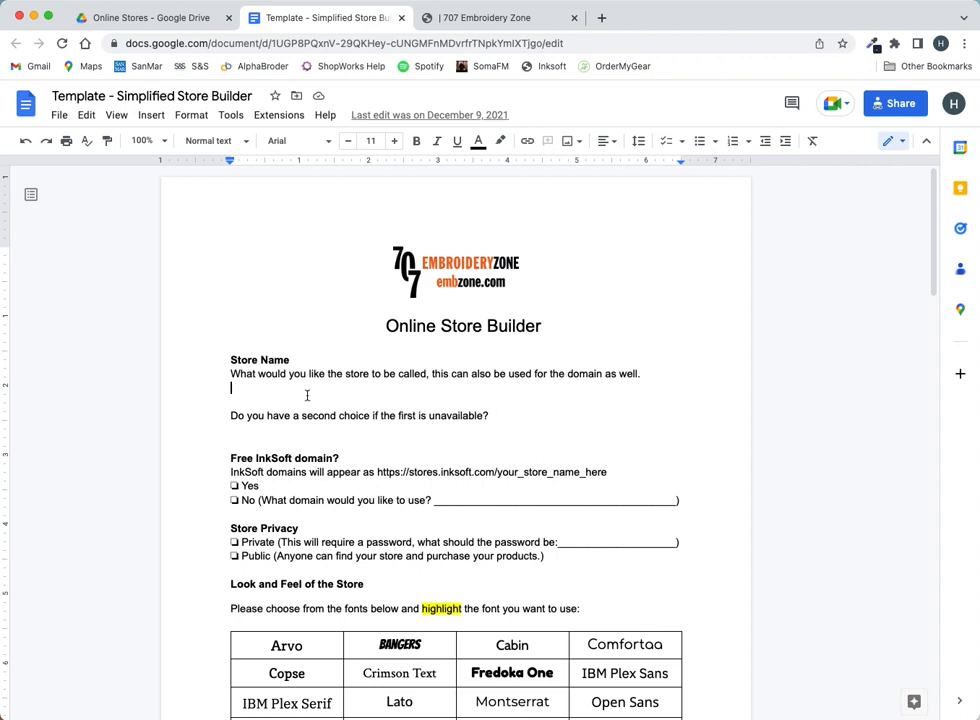
double_click(270, 399)
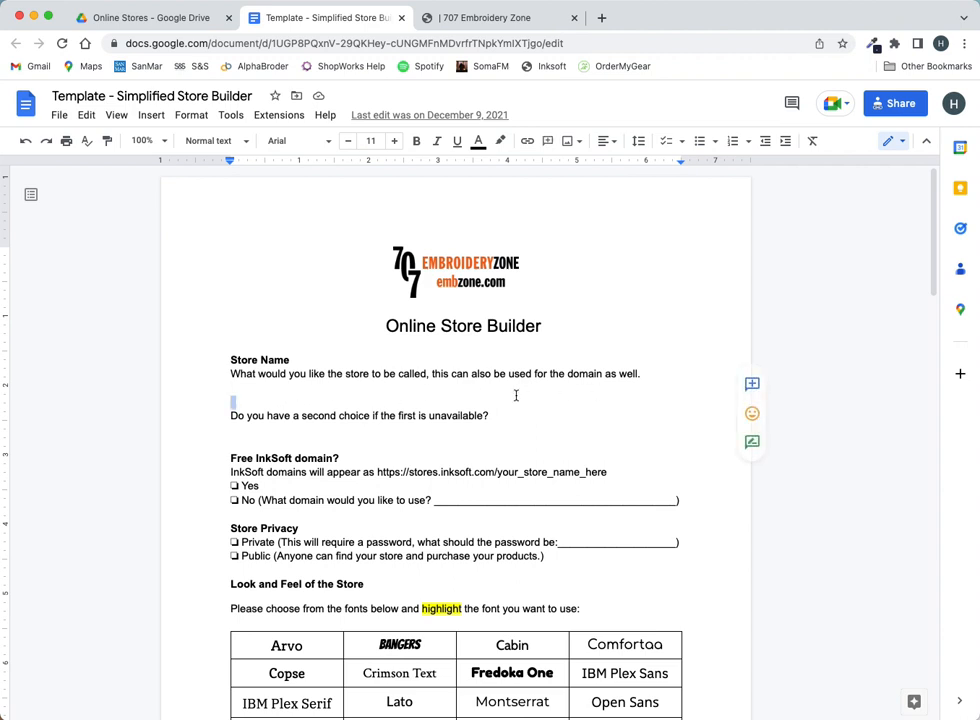
double_click(246, 431)
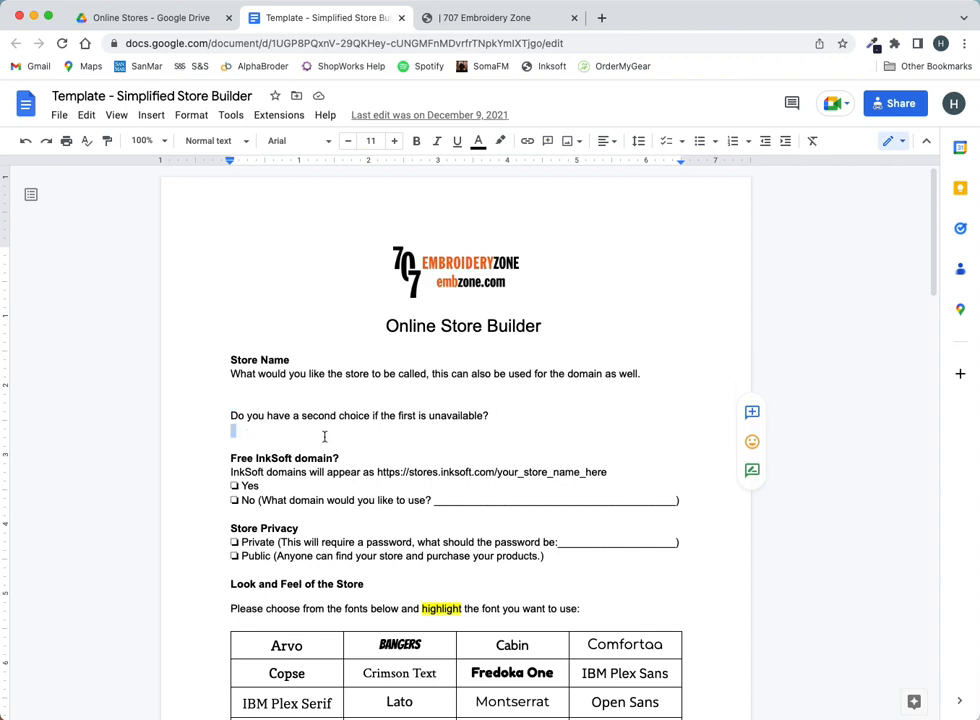
click(505, 20)
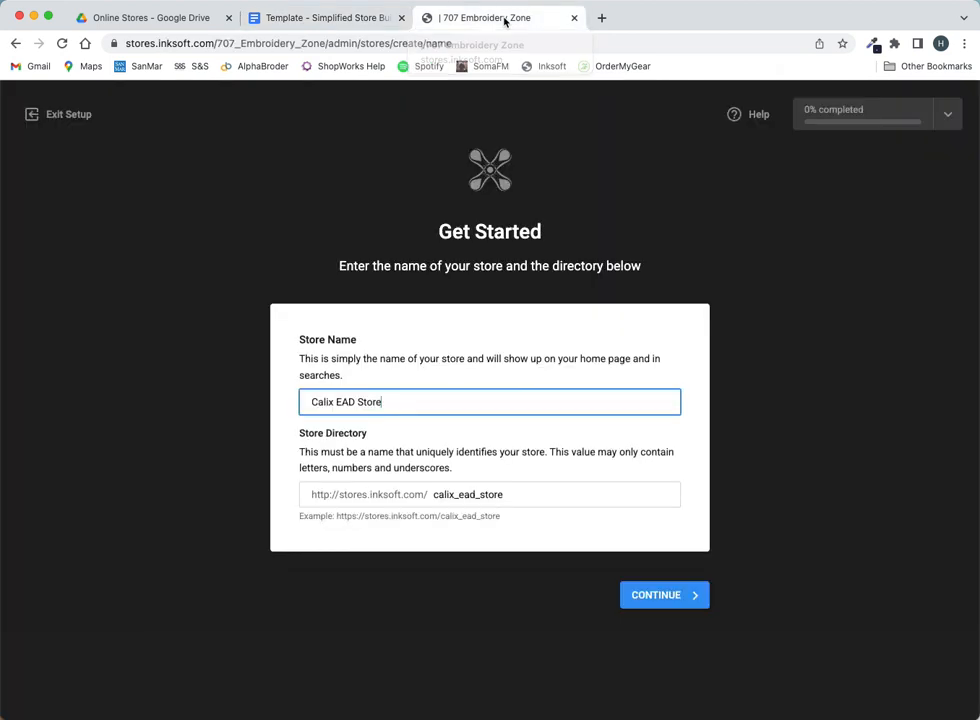
click(668, 604)
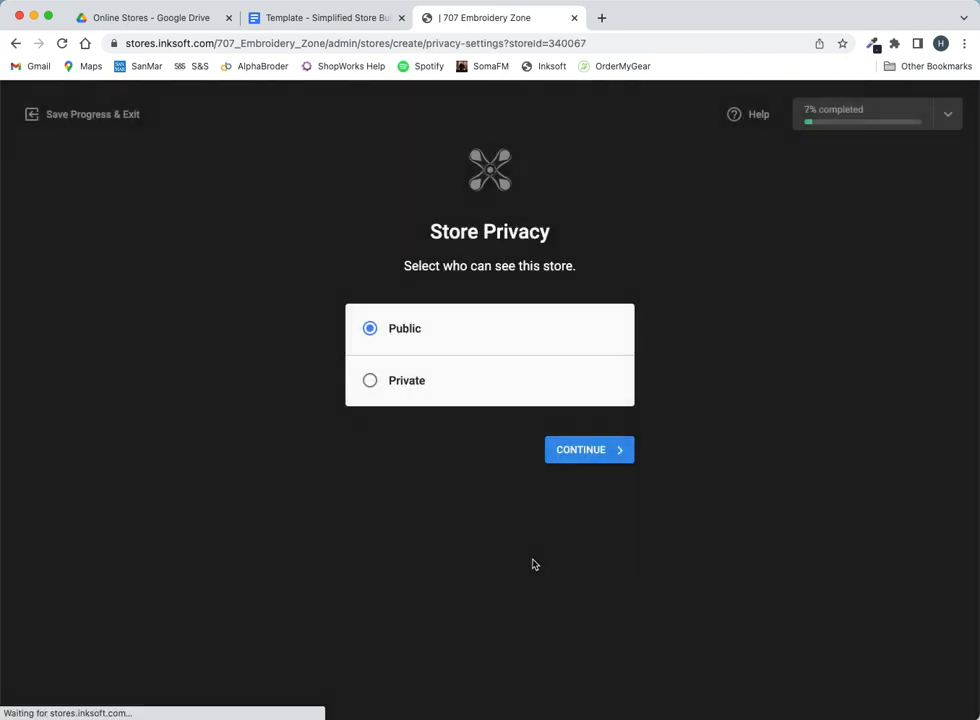
- Set the store to Private with a visible customer access password and continue
click(373, 382)
click(413, 450)
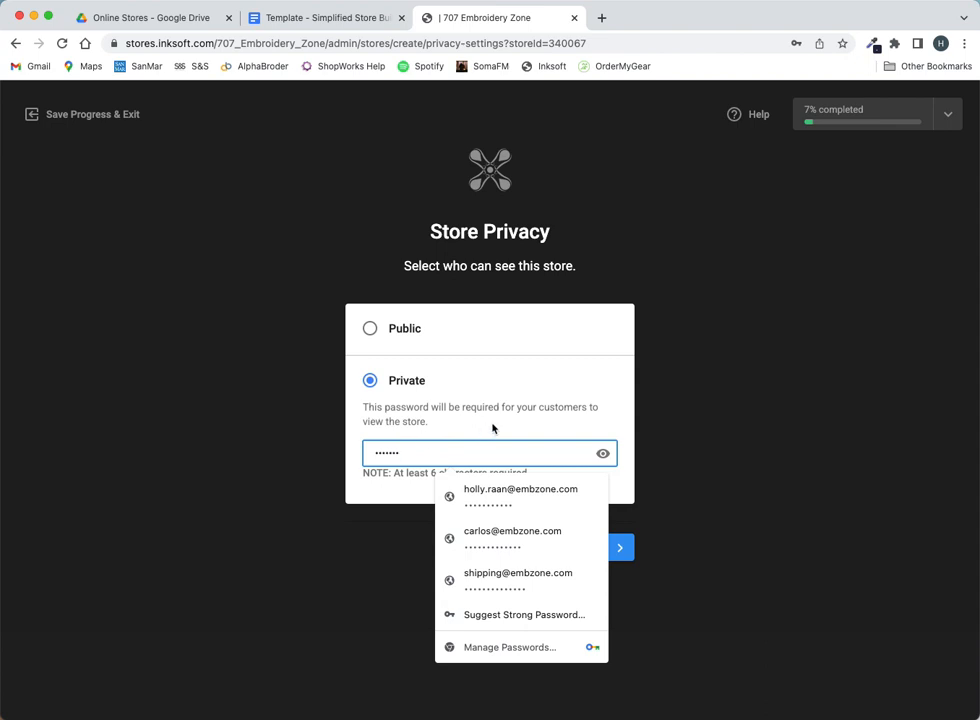
click(604, 455)
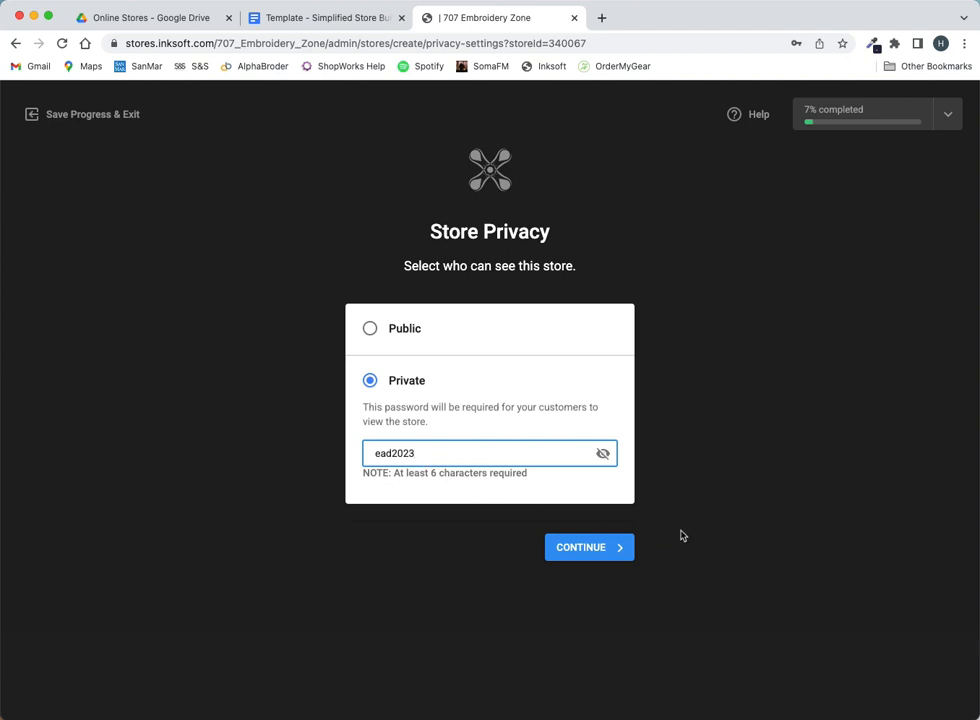
click(606, 547)
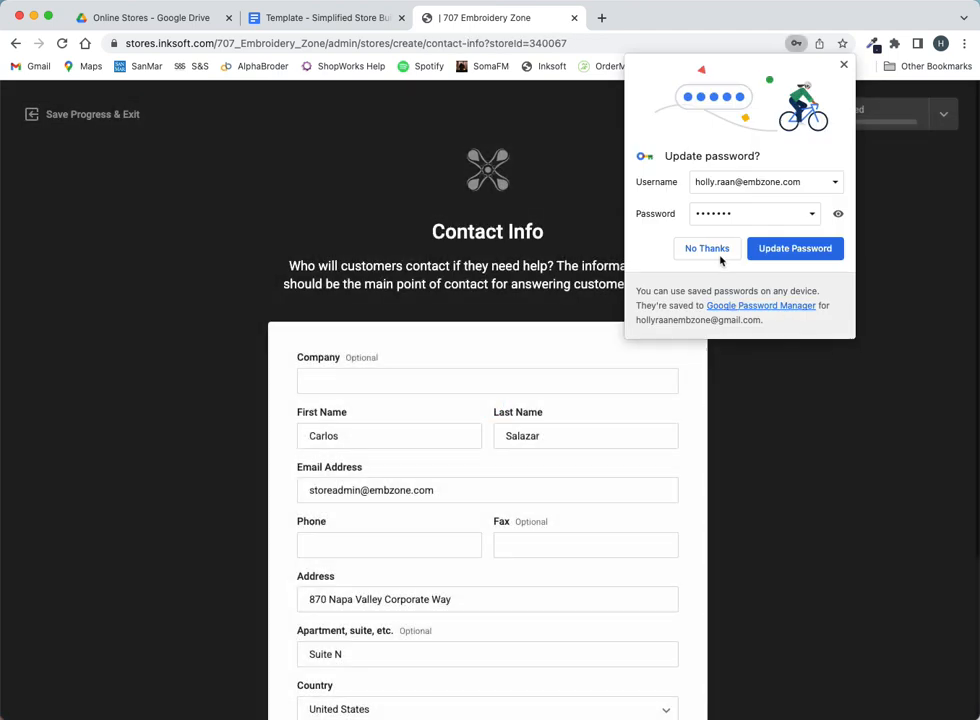
- Autofill the Contact Info form from the saved 707 Embroidery Zone company profile
click(714, 248)
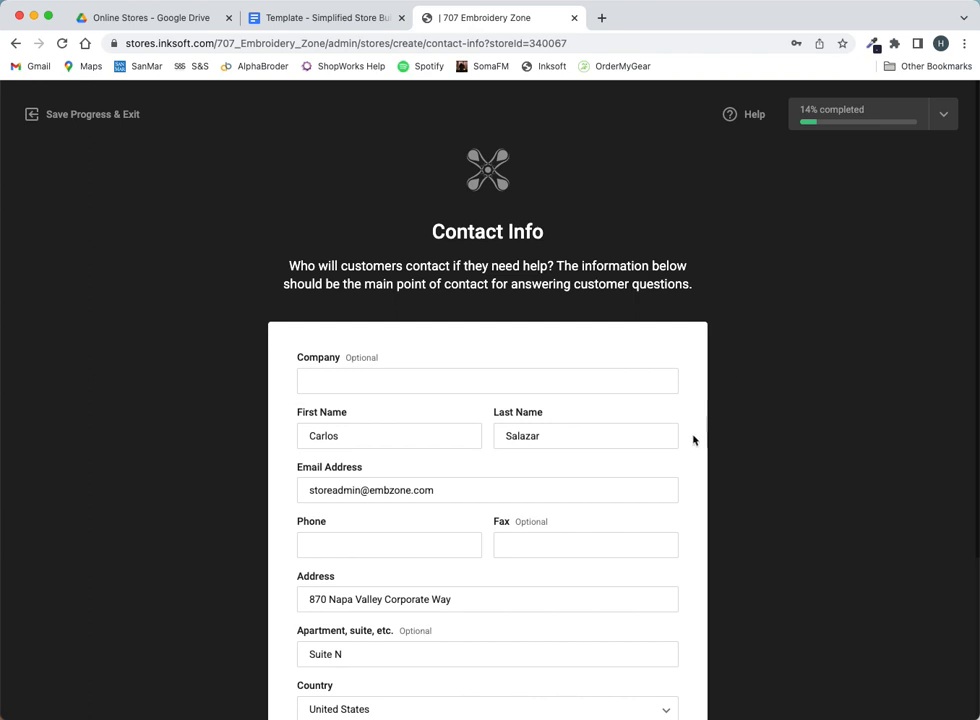
scroll(686, 430, down, 1)
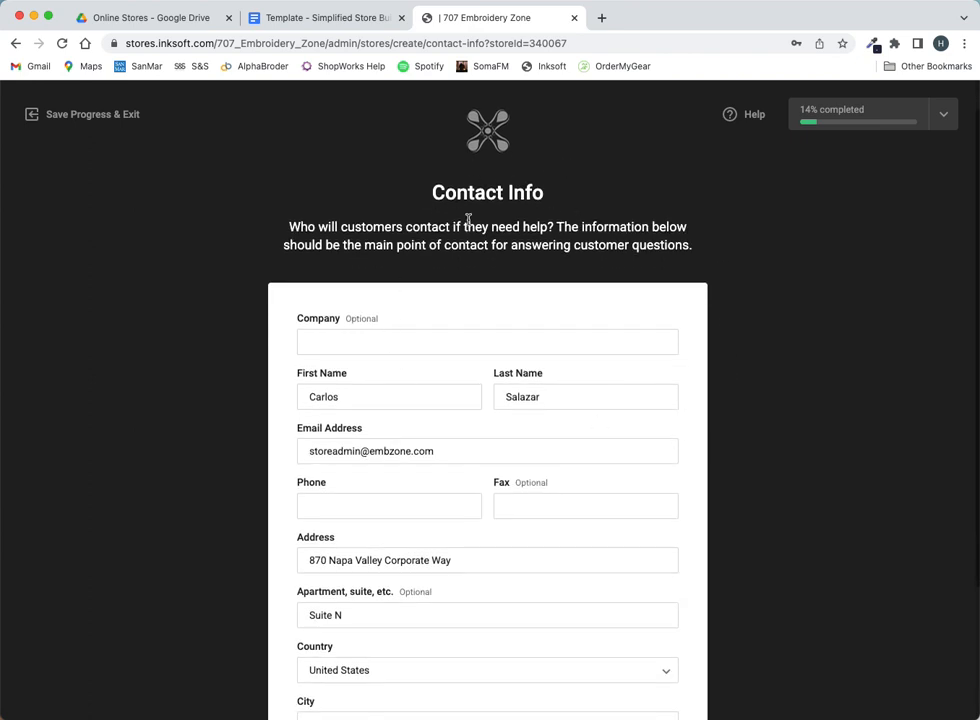
scroll(455, 324, down, 5)
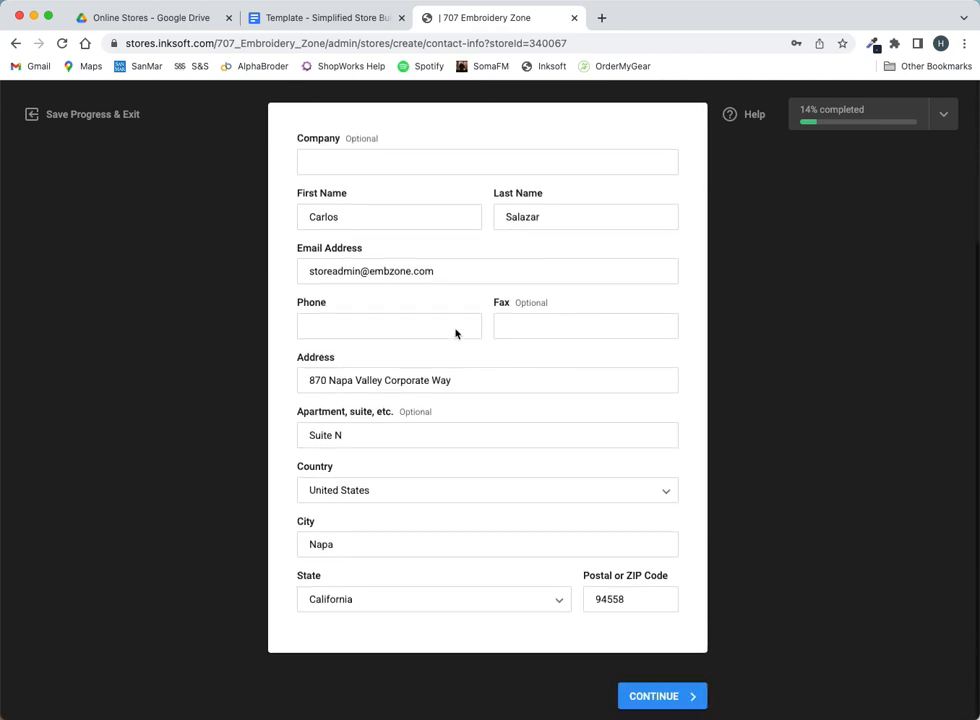
scroll(448, 334, up, 3)
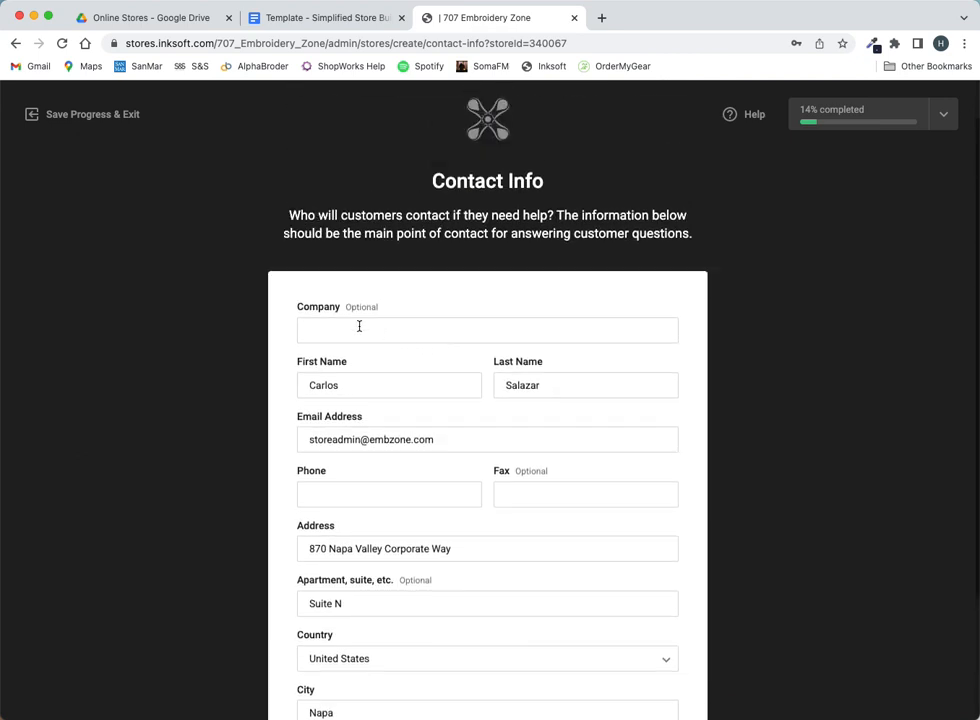
click(359, 326)
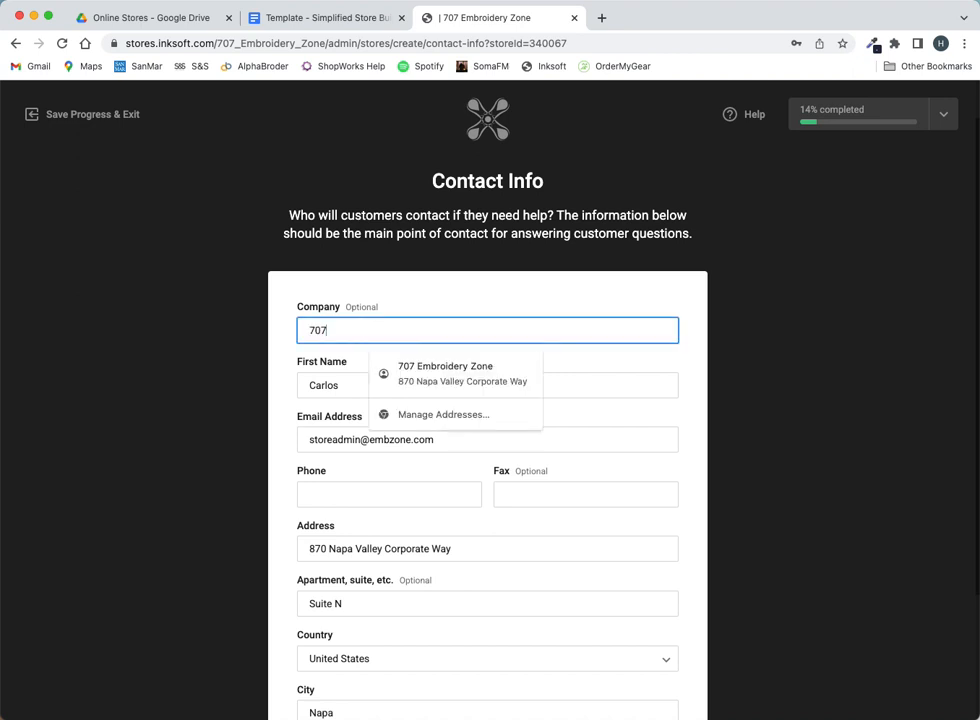
click(396, 370)
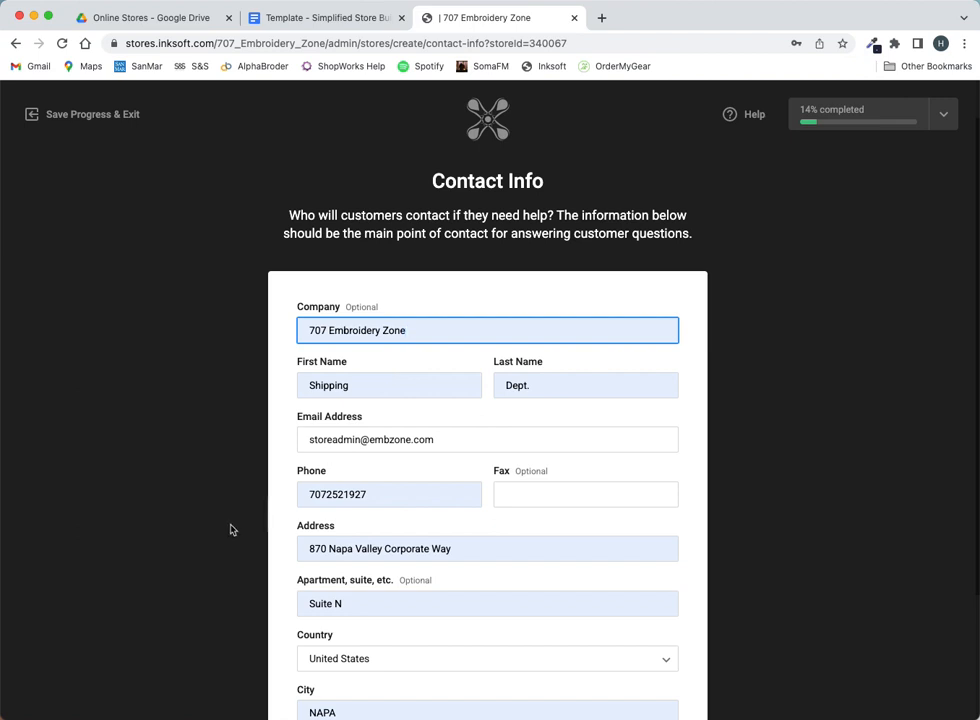
click(262, 529)
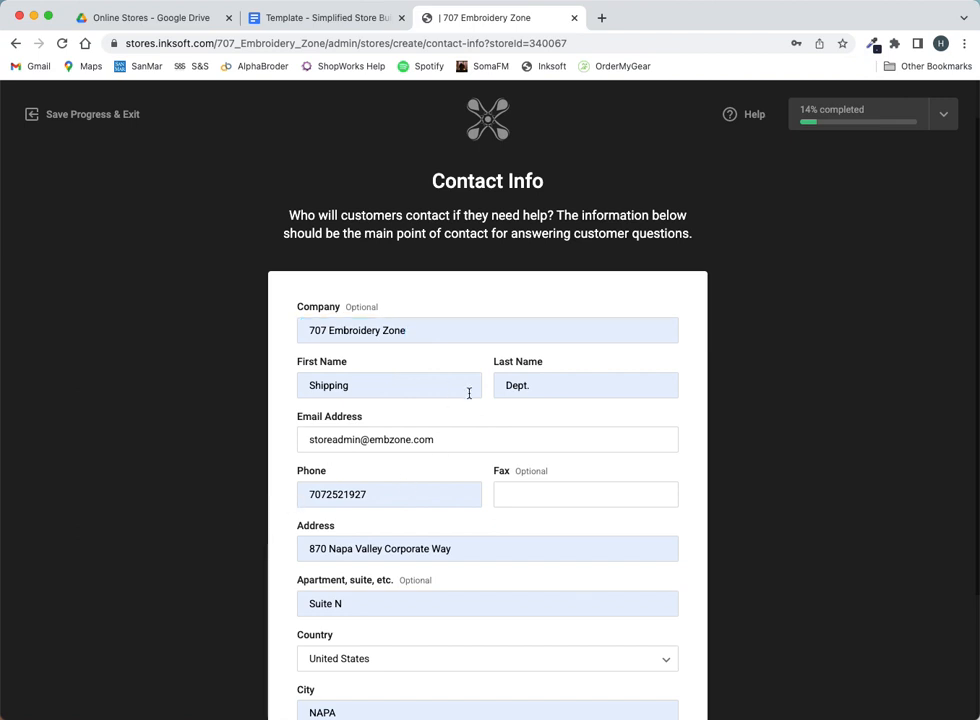
- Replace the placeholder first and last name with the new contact's name
click(386, 383)
click(386, 383)
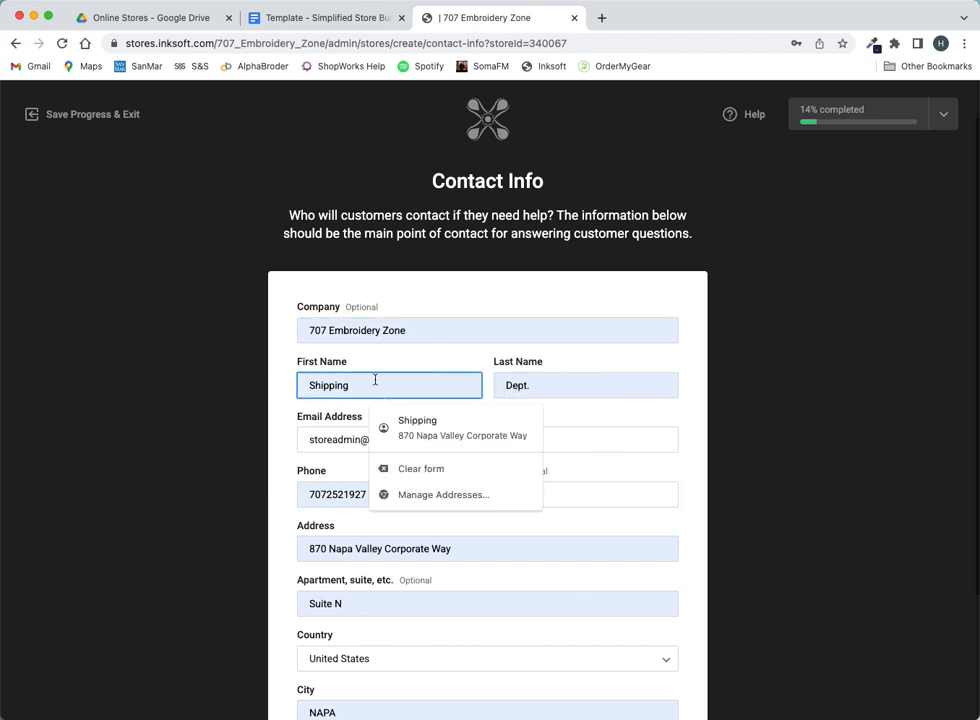
double_click(318, 385)
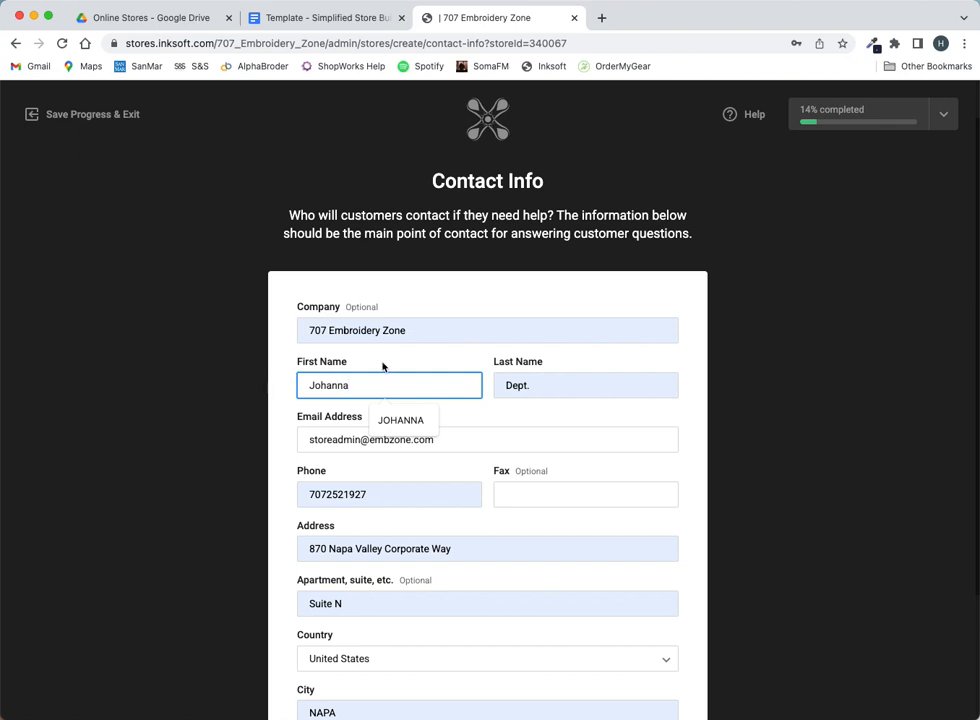
click(534, 392)
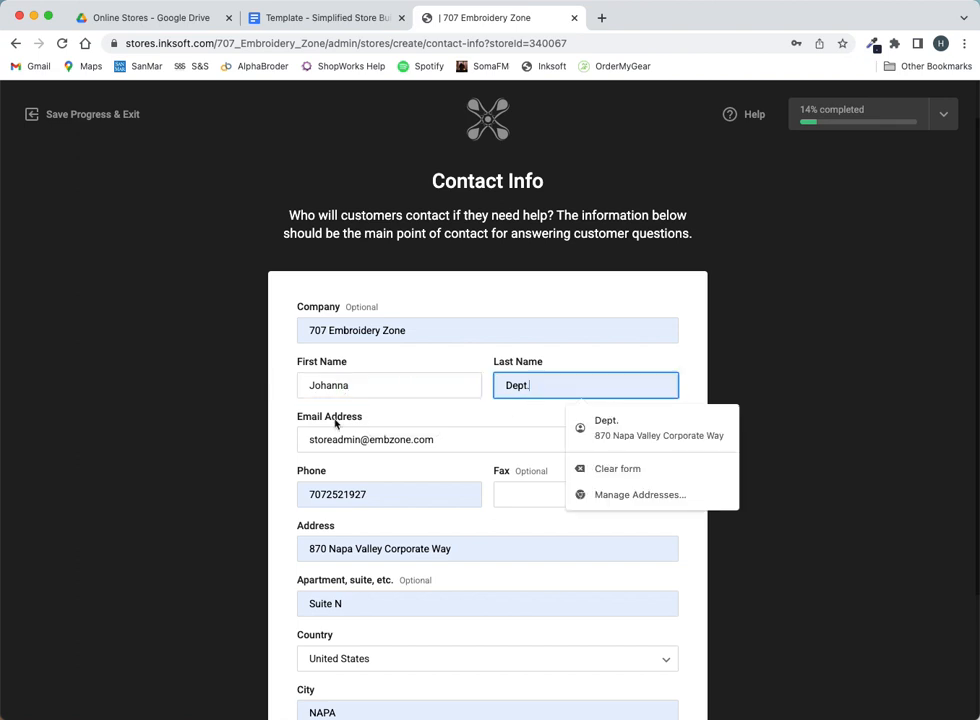
double_click(520, 392)
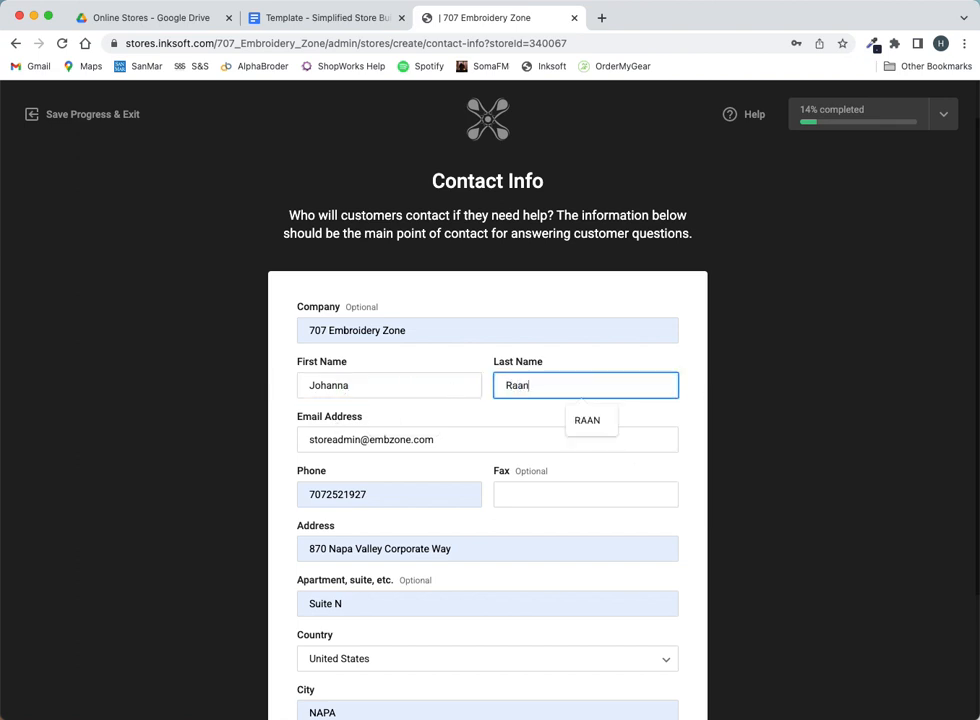
click(697, 420)
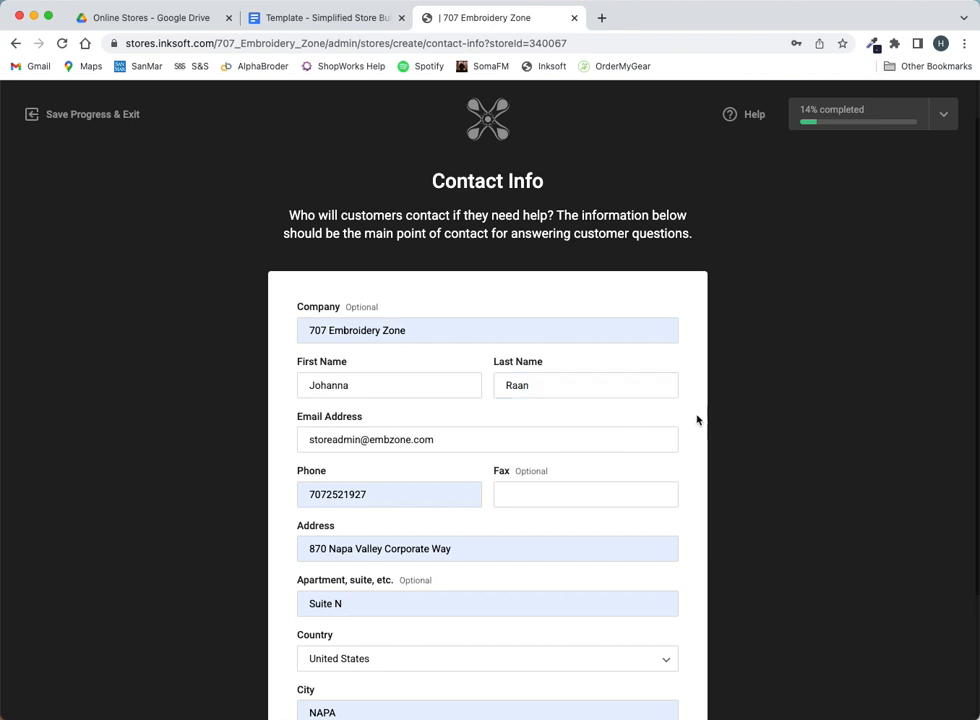
- Submit the contact info and accept the suggested verified address
scroll(697, 420, down, 3)
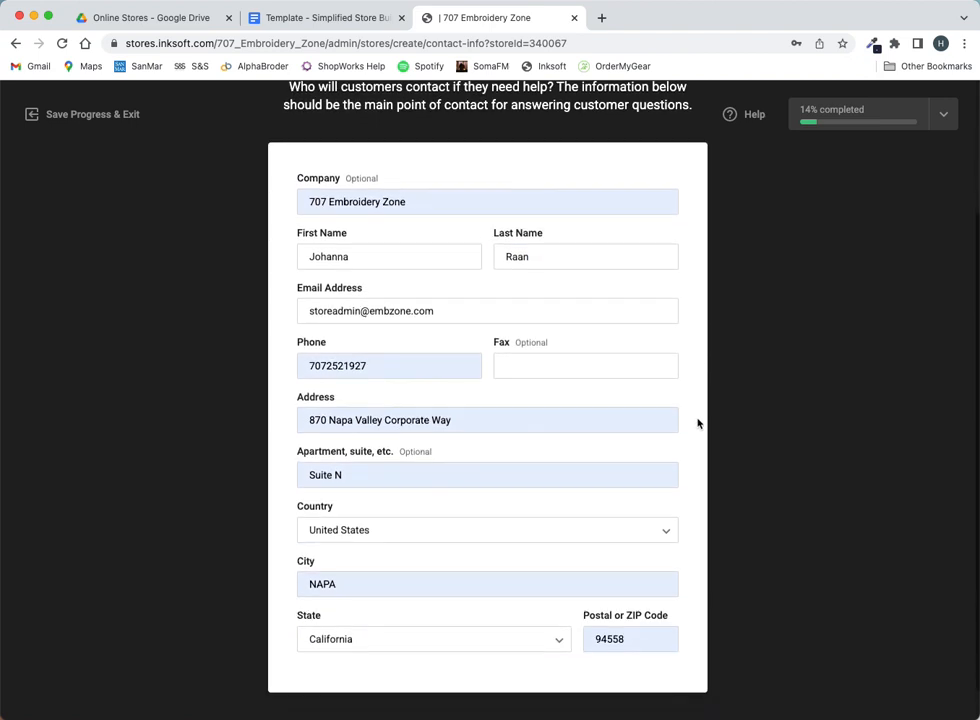
scroll(699, 480, down, 1)
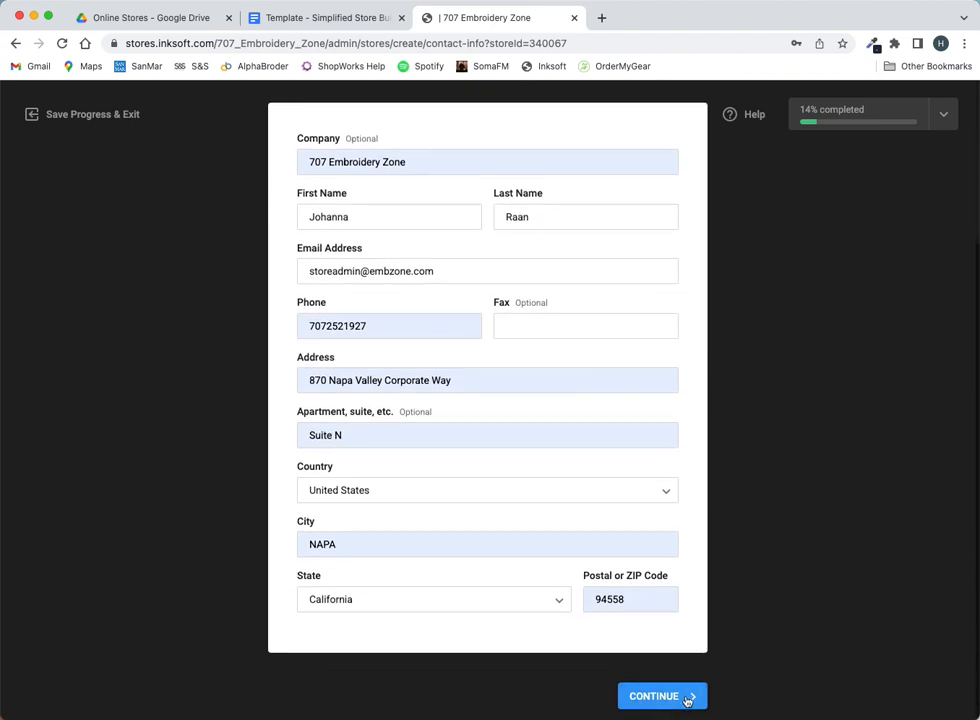
click(688, 699)
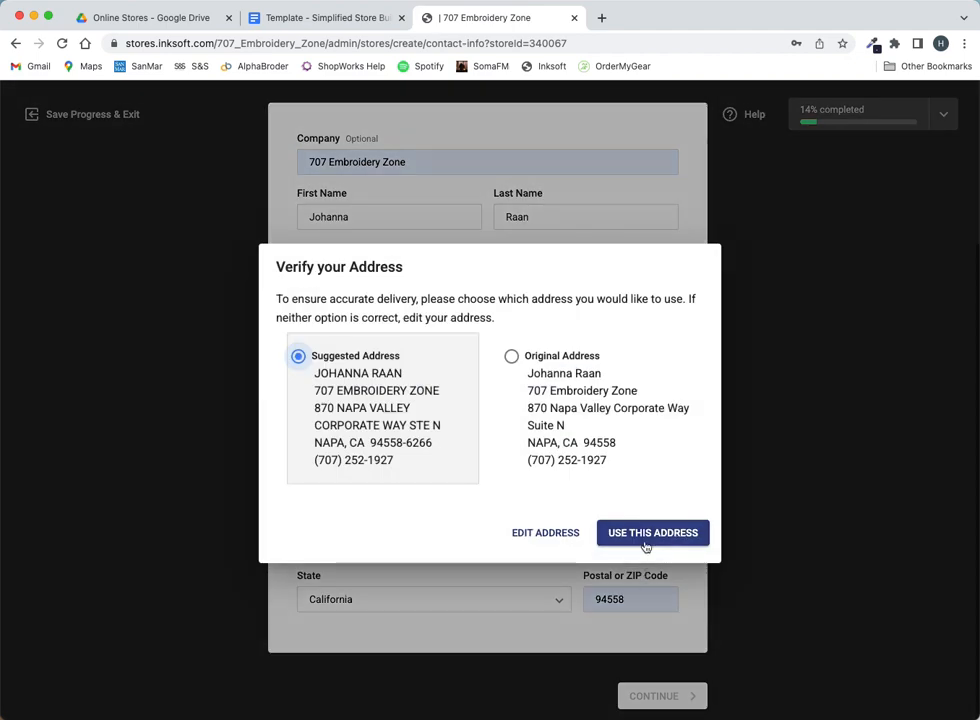
click(645, 546)
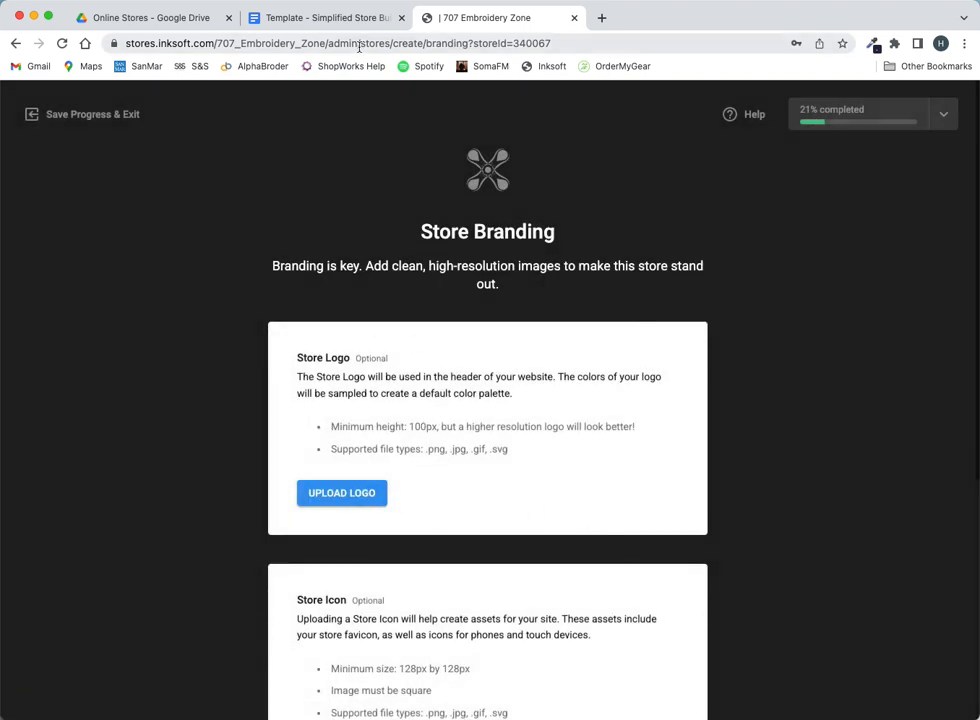
click(320, 18)
scroll(342, 299, down, 2)
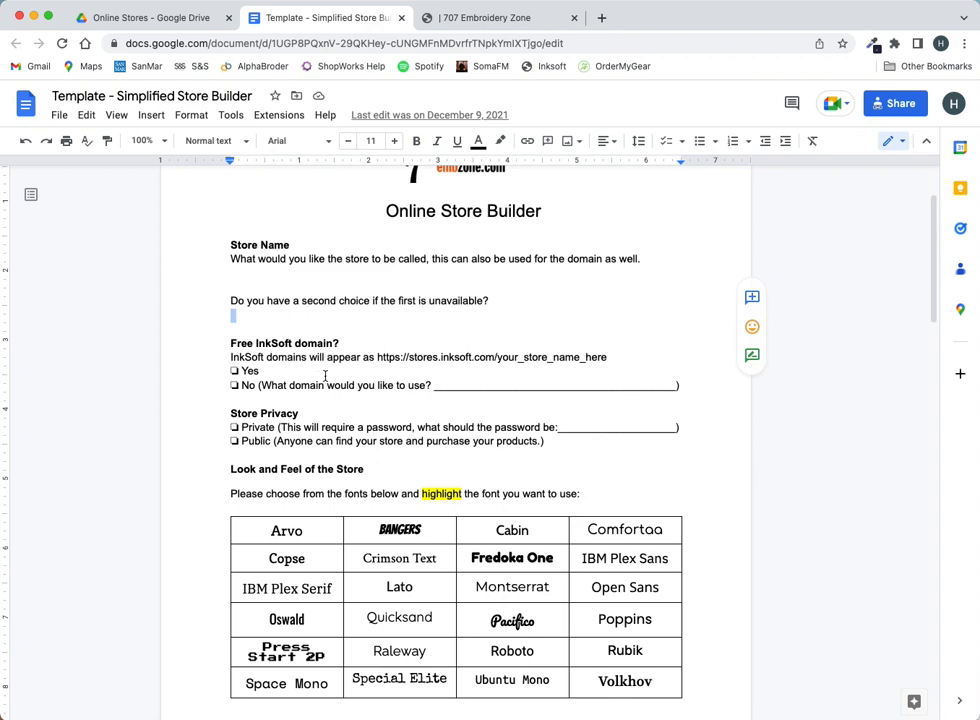
scroll(540, 468, down, 4)
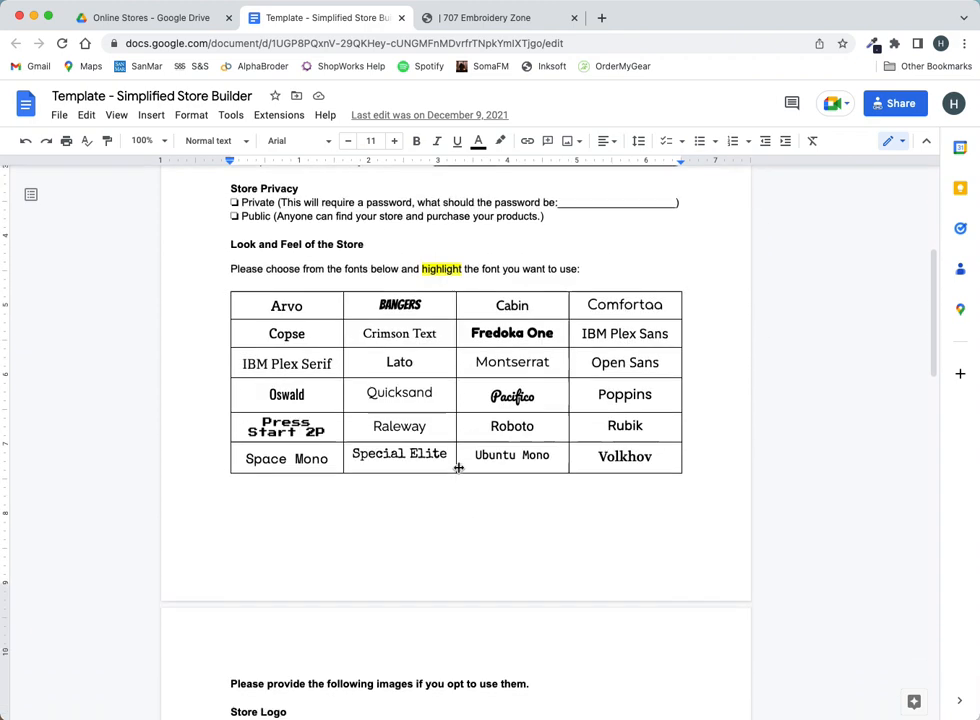
scroll(458, 467, down, 4)
scroll(347, 365, up, 4)
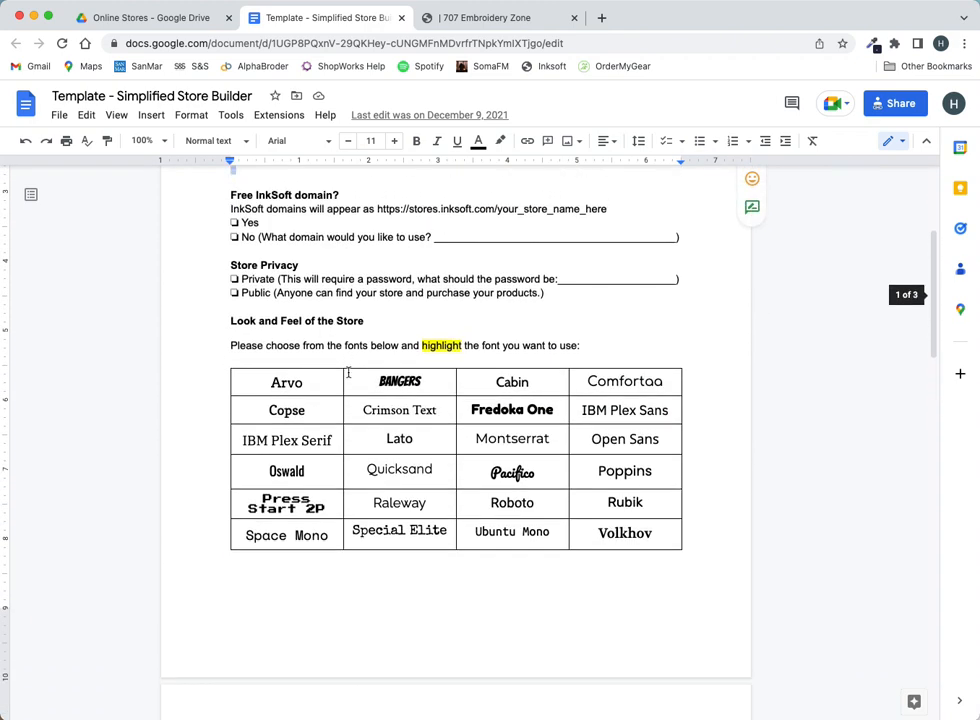
scroll(398, 435, down, 2)
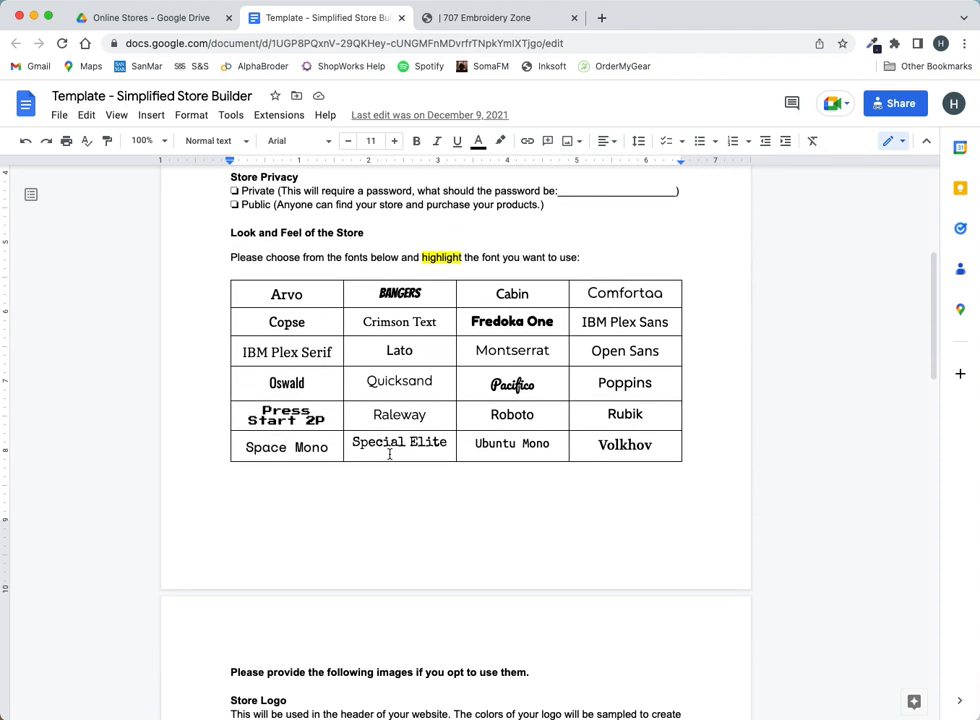
scroll(389, 458, down, 6)
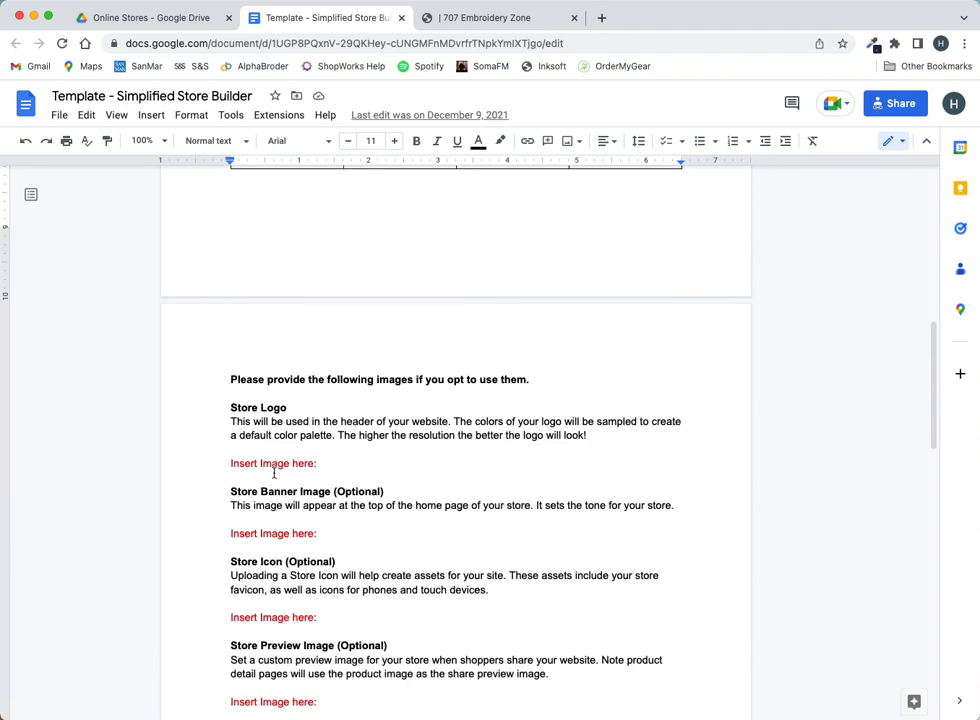
scroll(297, 513, down, 2)
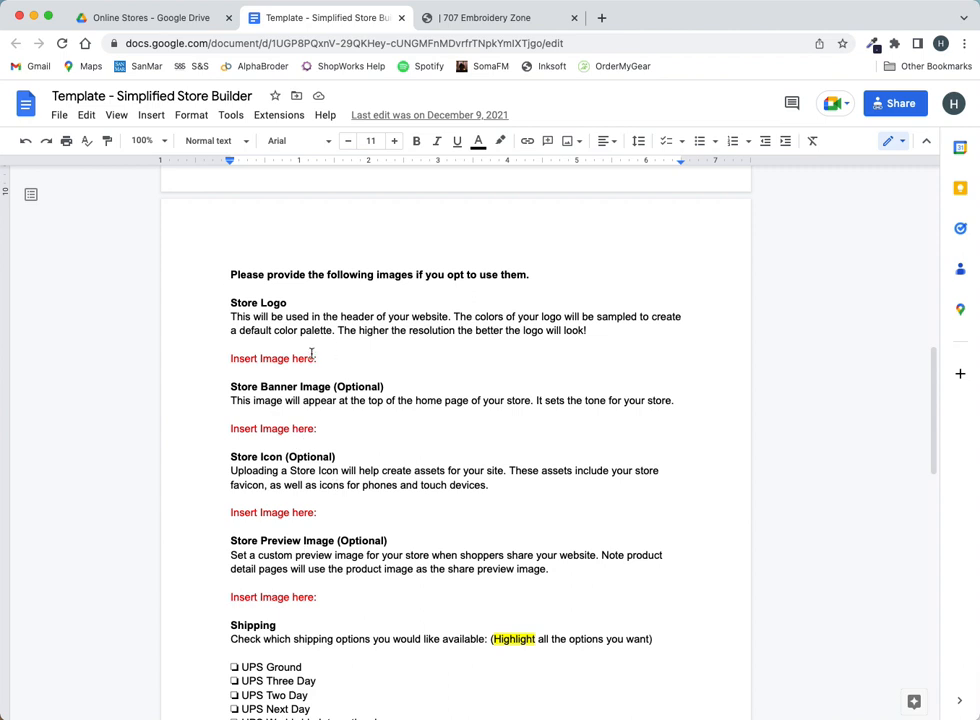
click(364, 362)
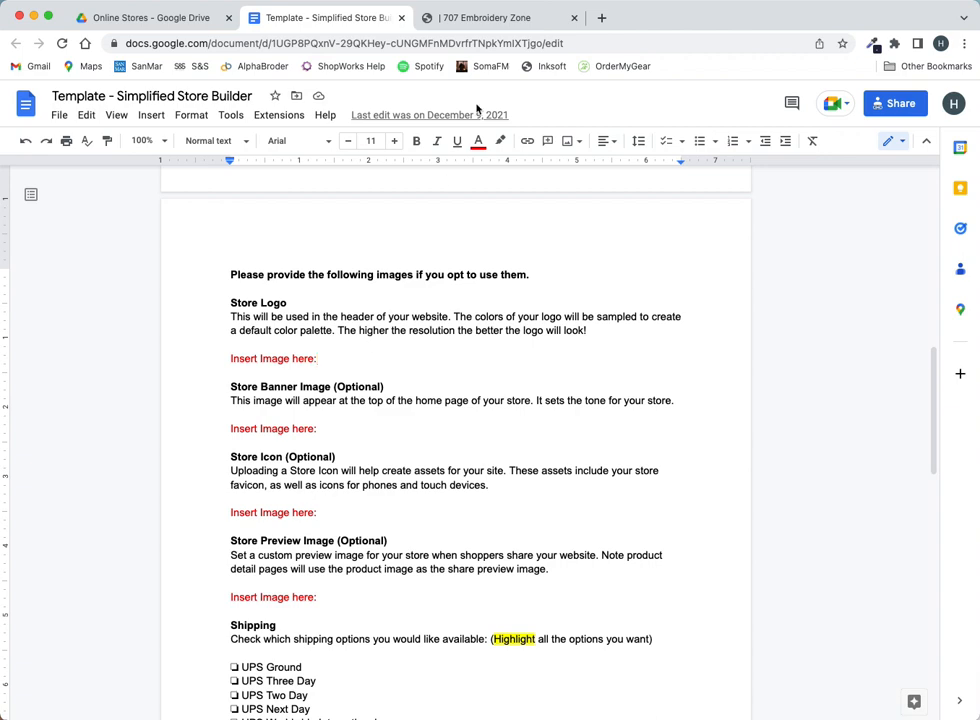
click(501, 18)
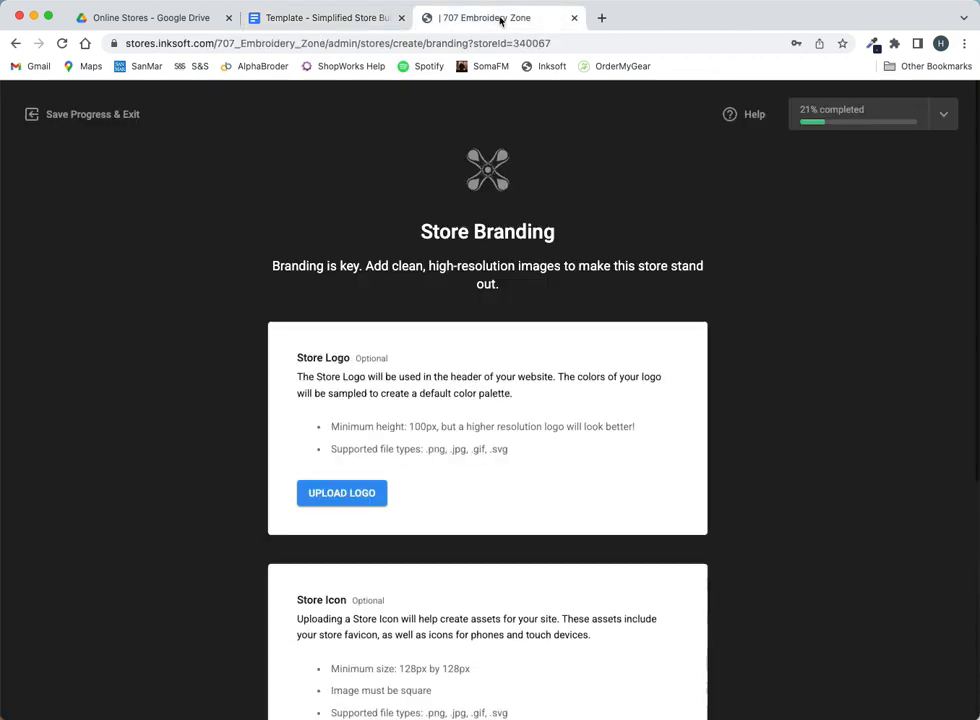
- Upload header-logo.png from Desktop > Calix Store Images as the store logo, then continue
click(381, 492)
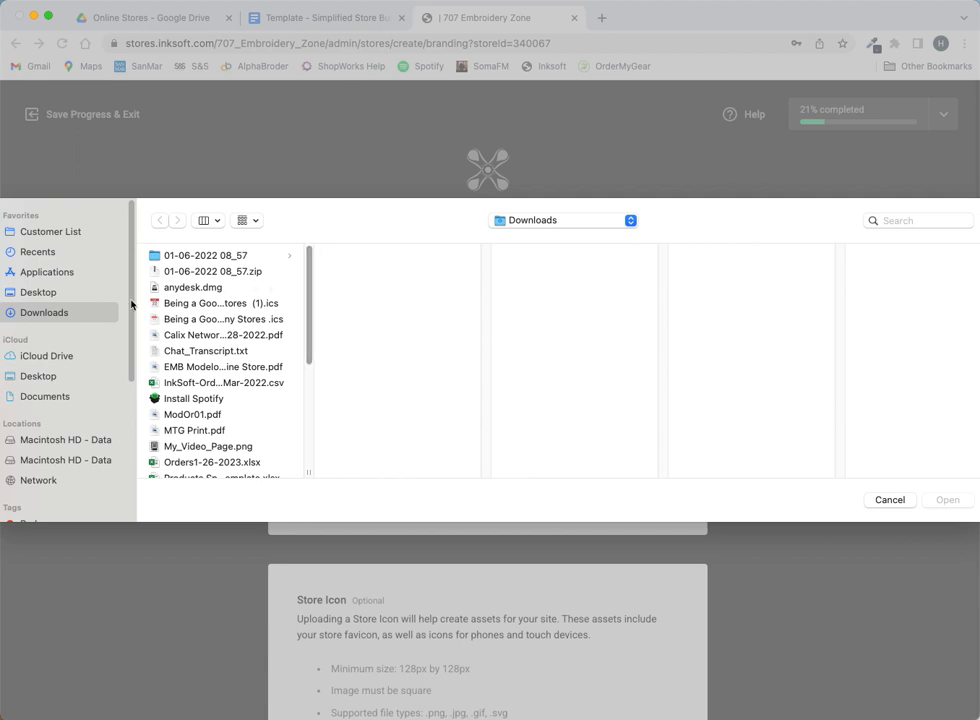
click(48, 295)
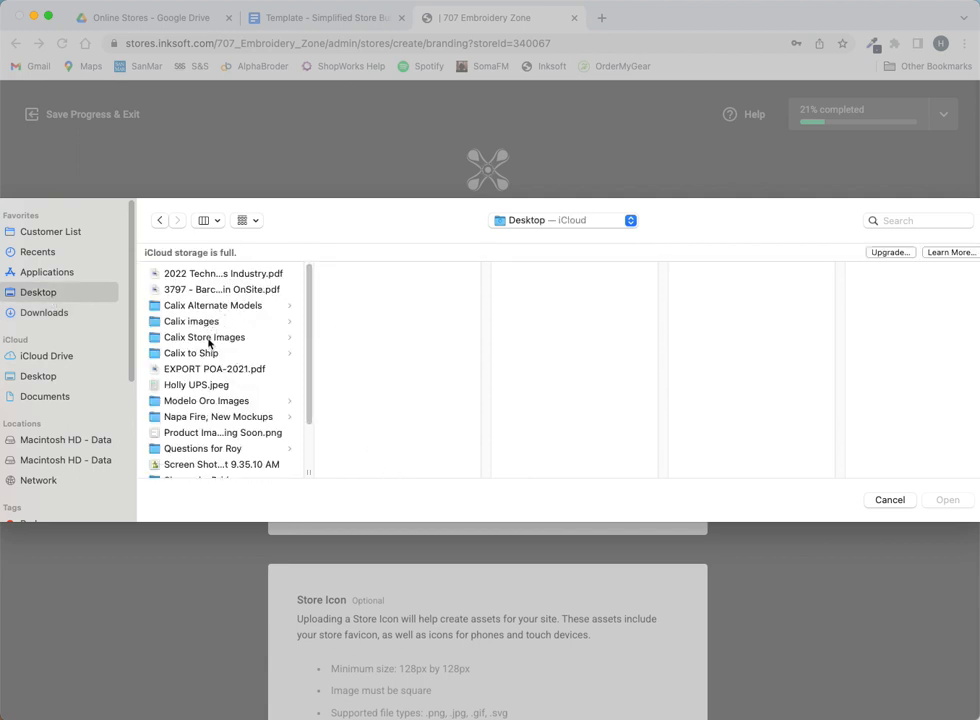
click(208, 338)
click(381, 276)
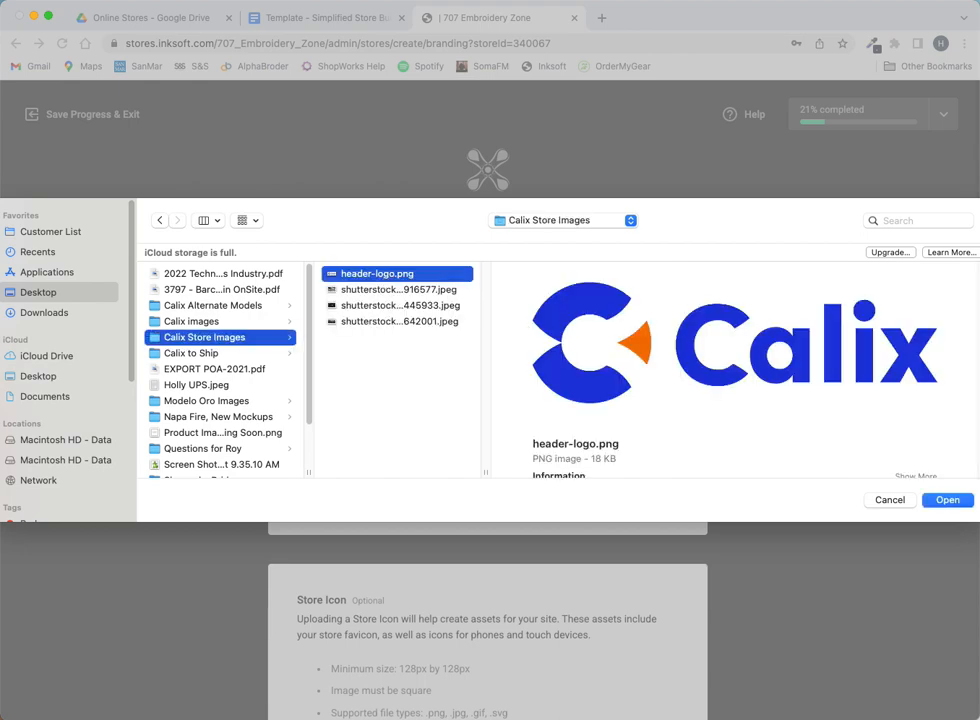
click(963, 506)
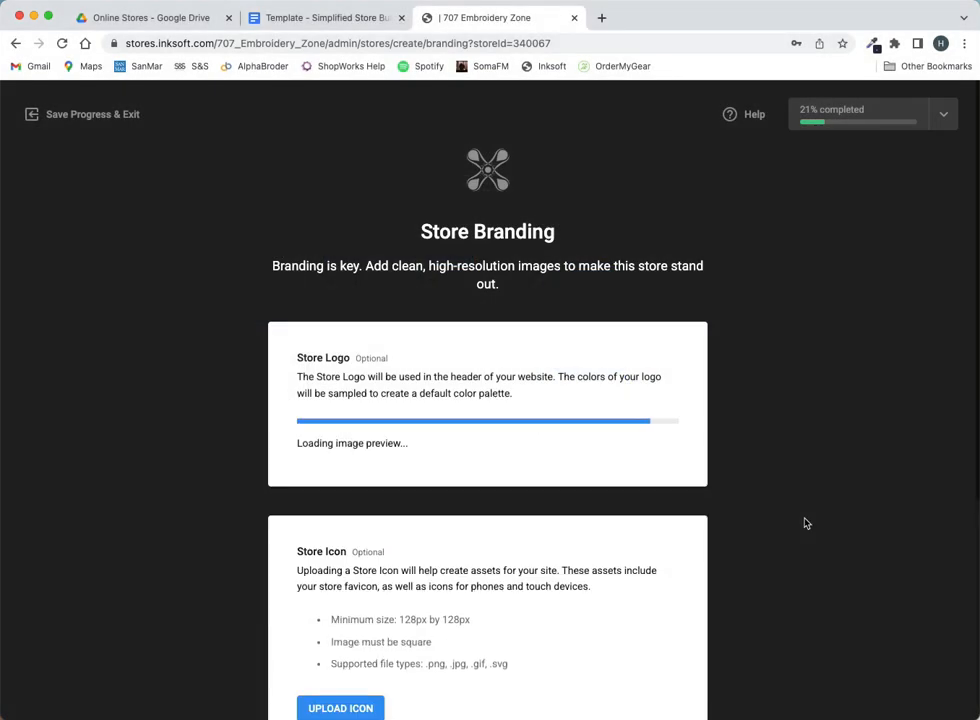
scroll(687, 532, down, 5)
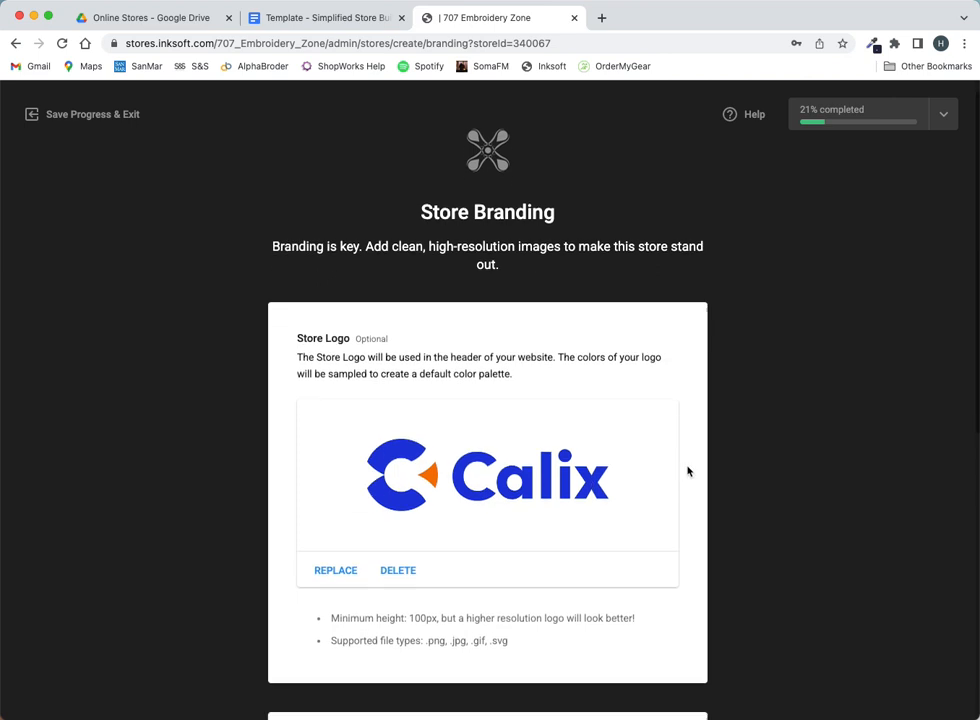
scroll(472, 525, down, 4)
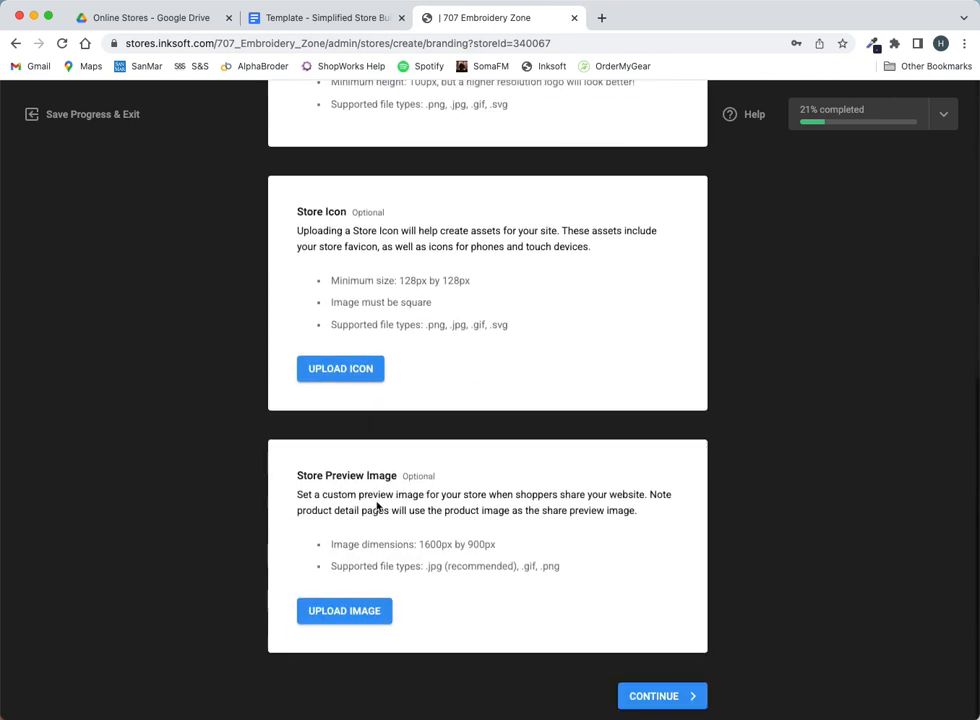
scroll(565, 582, up, 6)
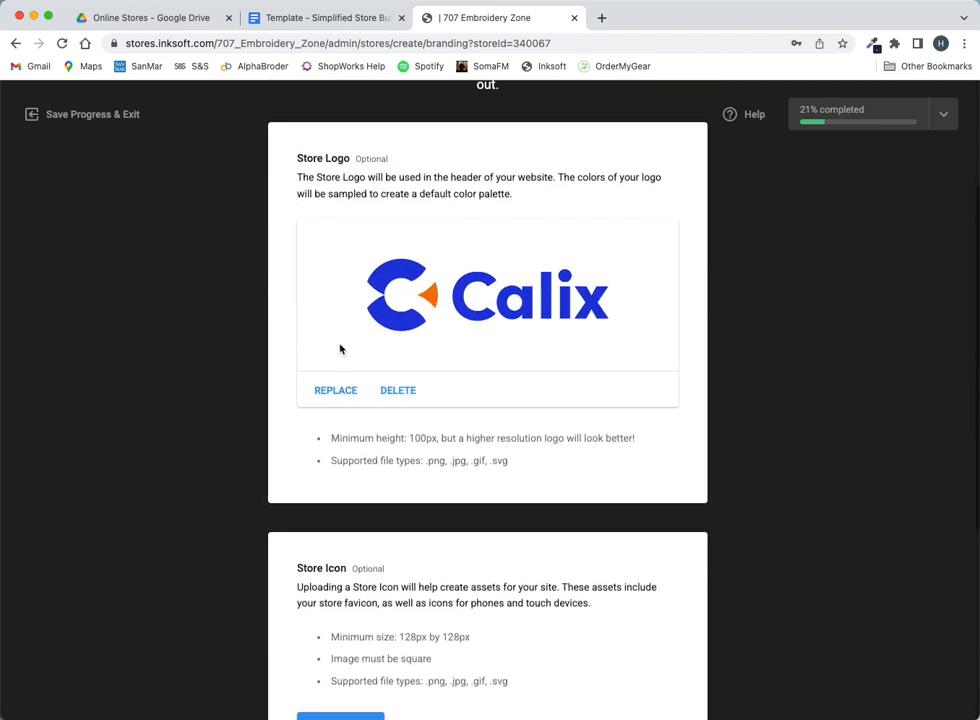
scroll(529, 341, down, 6)
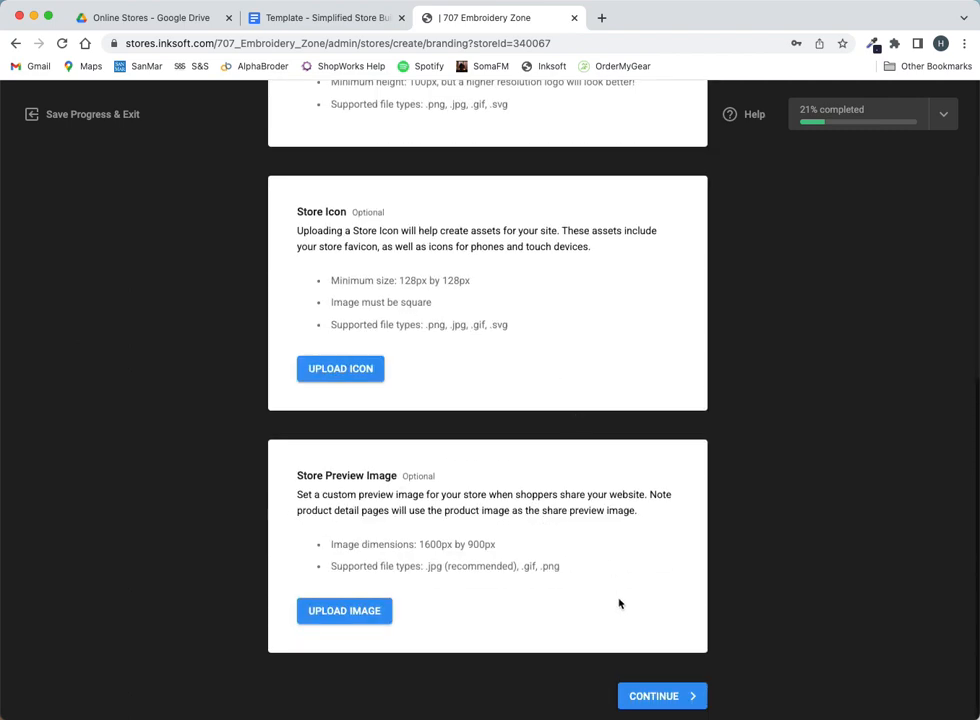
click(667, 696)
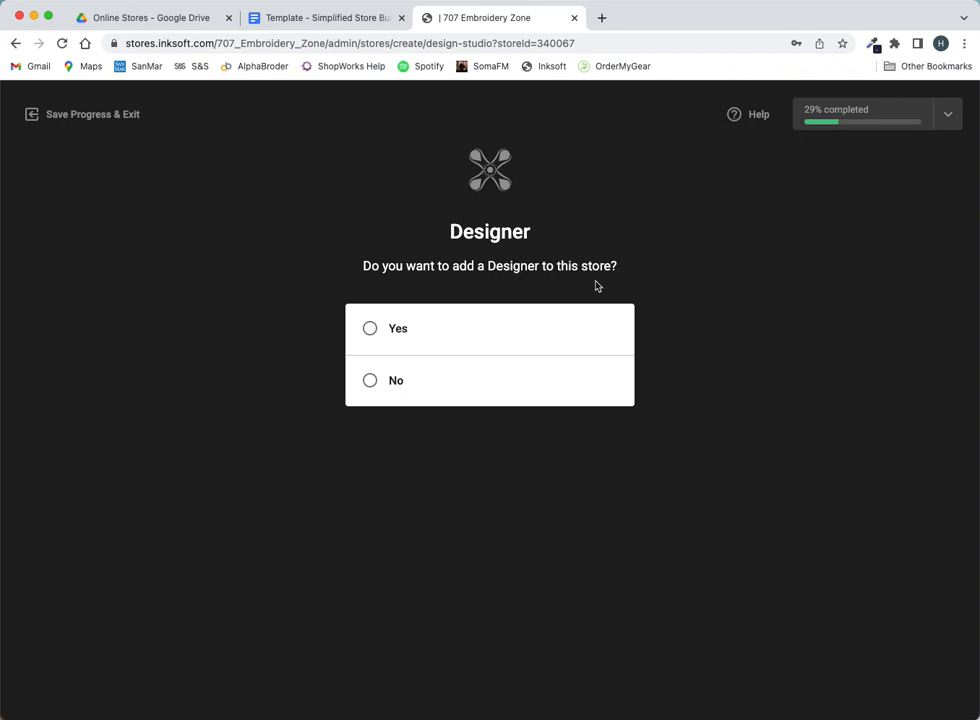
- Answer No to adding a Designer and continue to Production Schedule
click(369, 381)
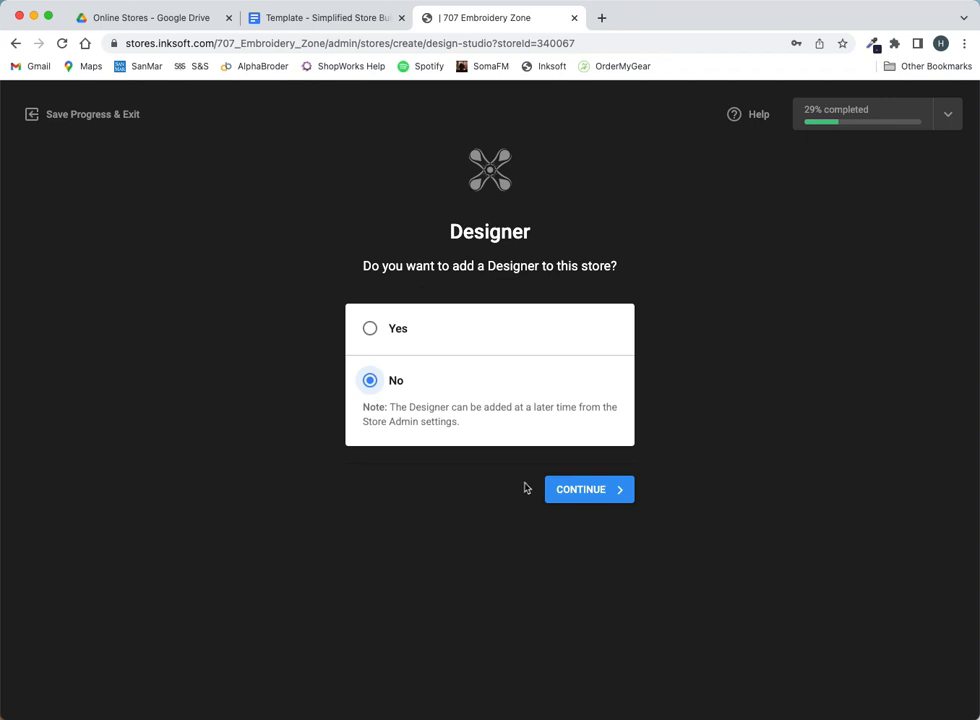
click(604, 494)
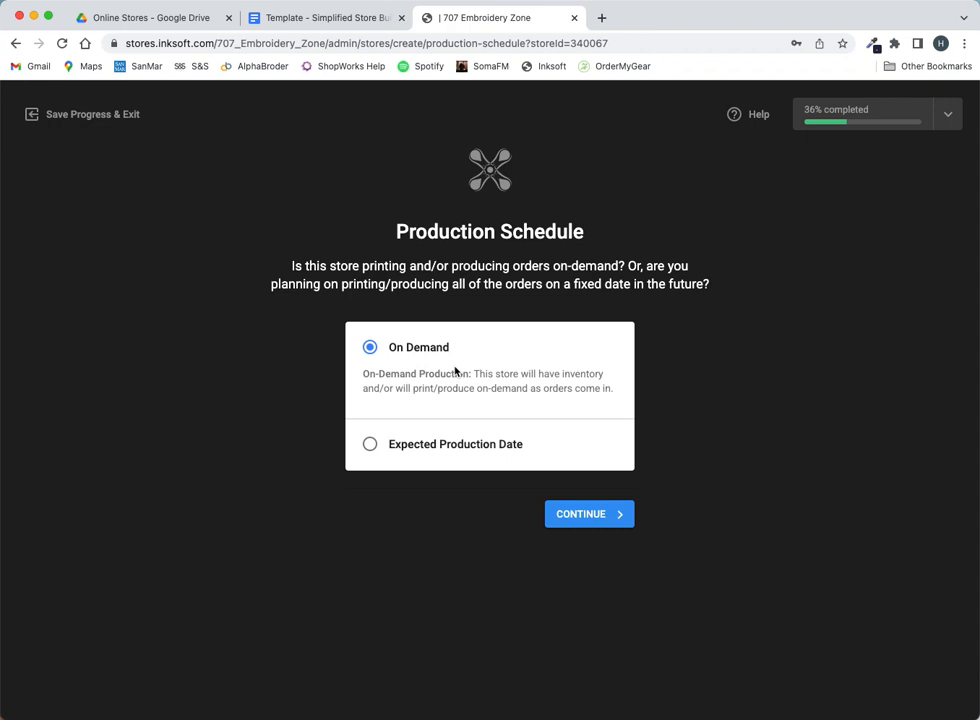
- Keep On Demand production instead of an expected production date and continue to Shipping Methods
click(371, 446)
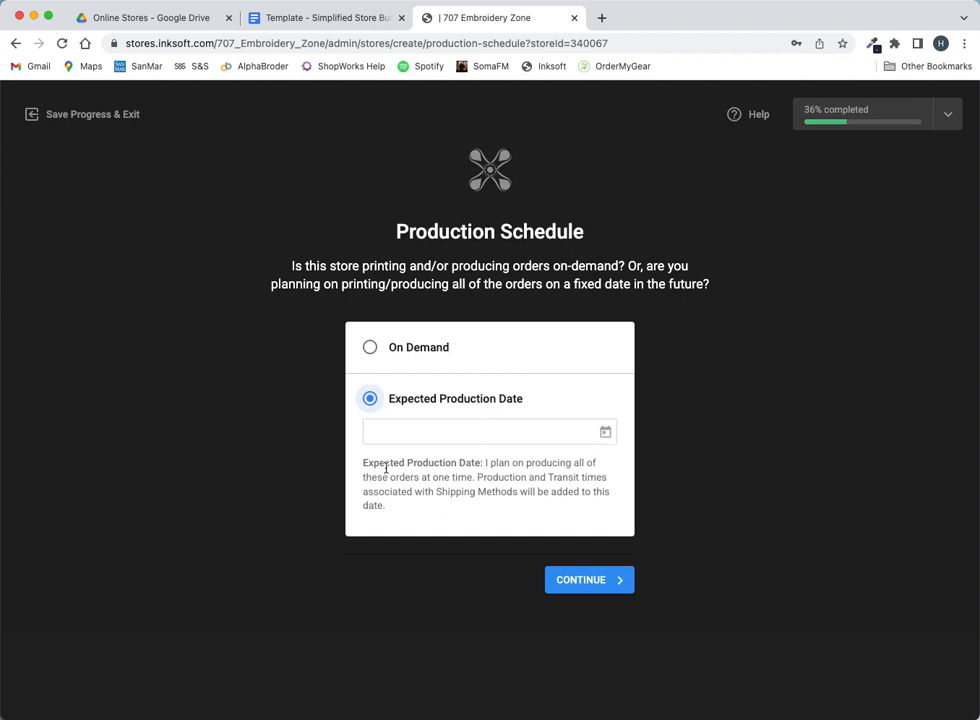
click(370, 347)
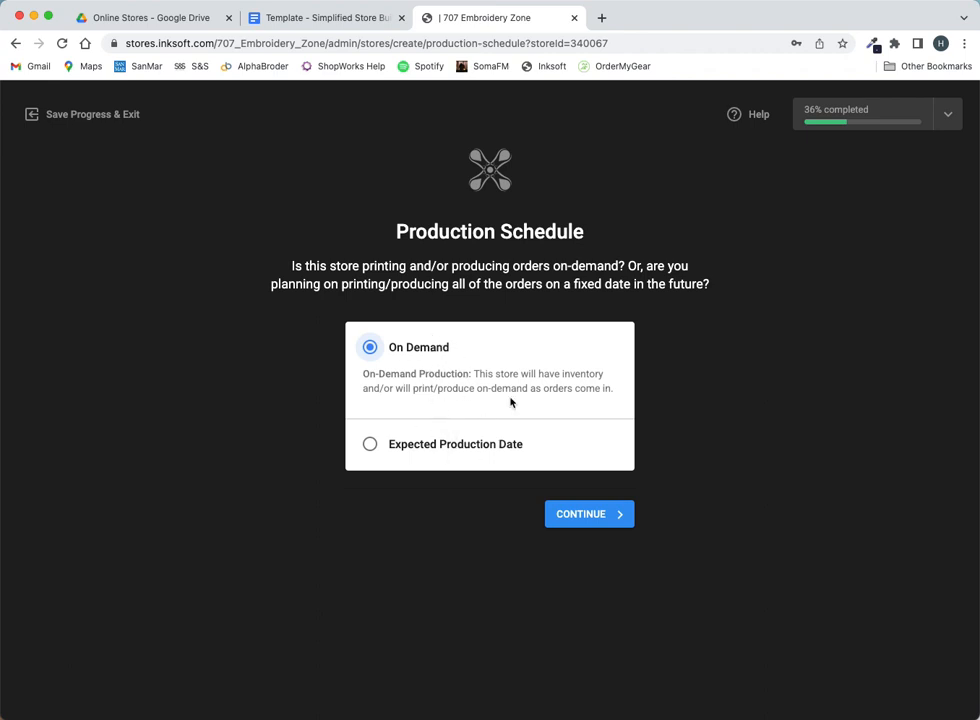
click(590, 514)
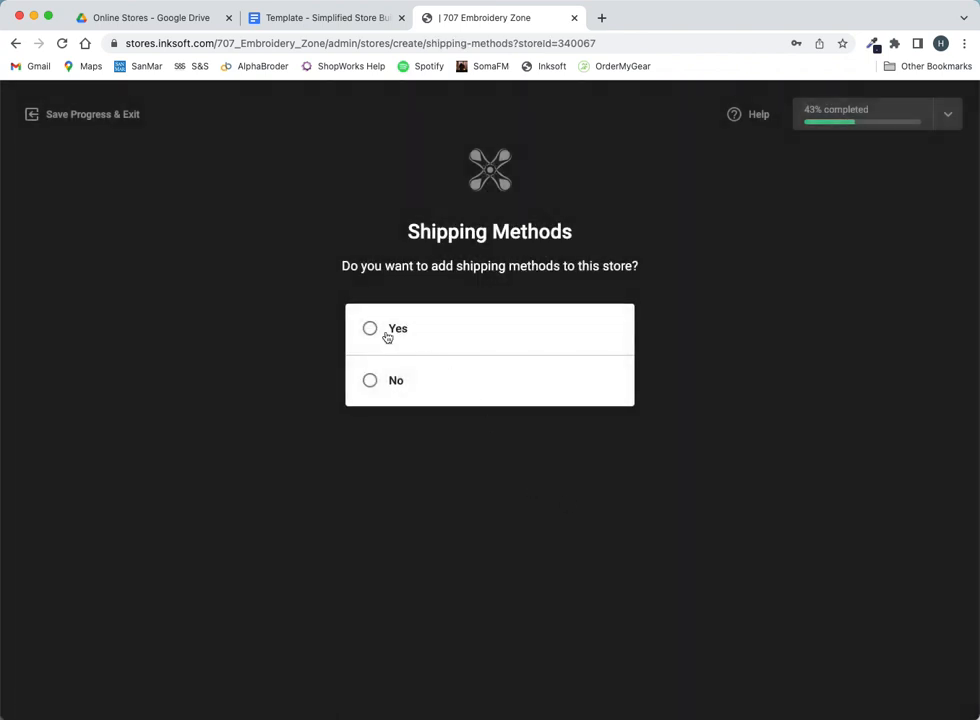
- Add shipping methods: tick UPS Ground, Three-Day Select, Second Day Air, Next Day Air, Worldwide Express
click(371, 331)
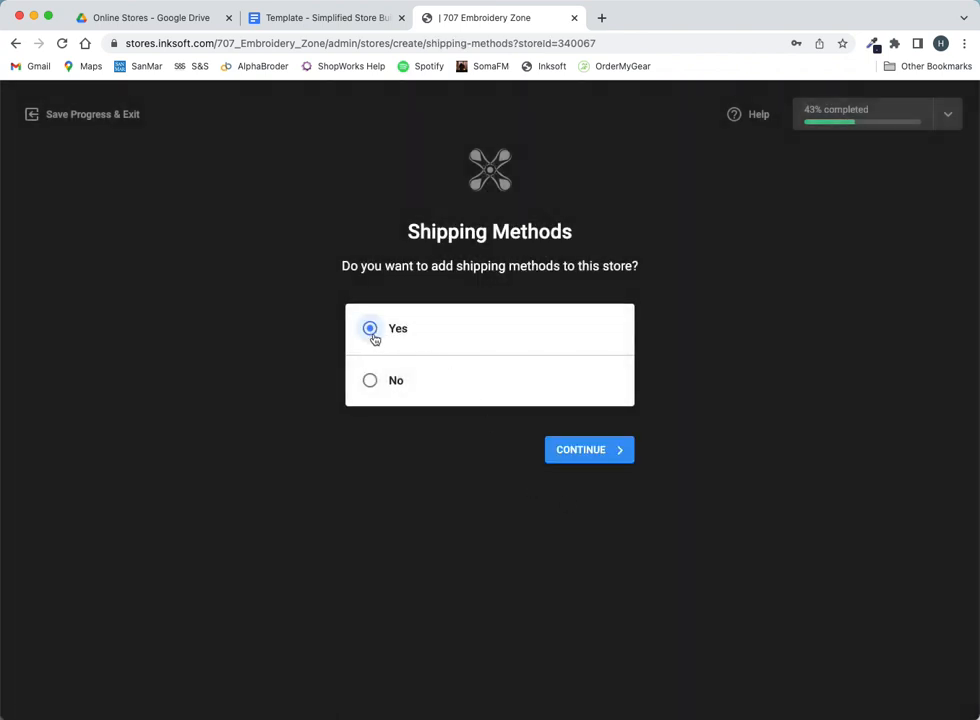
click(596, 456)
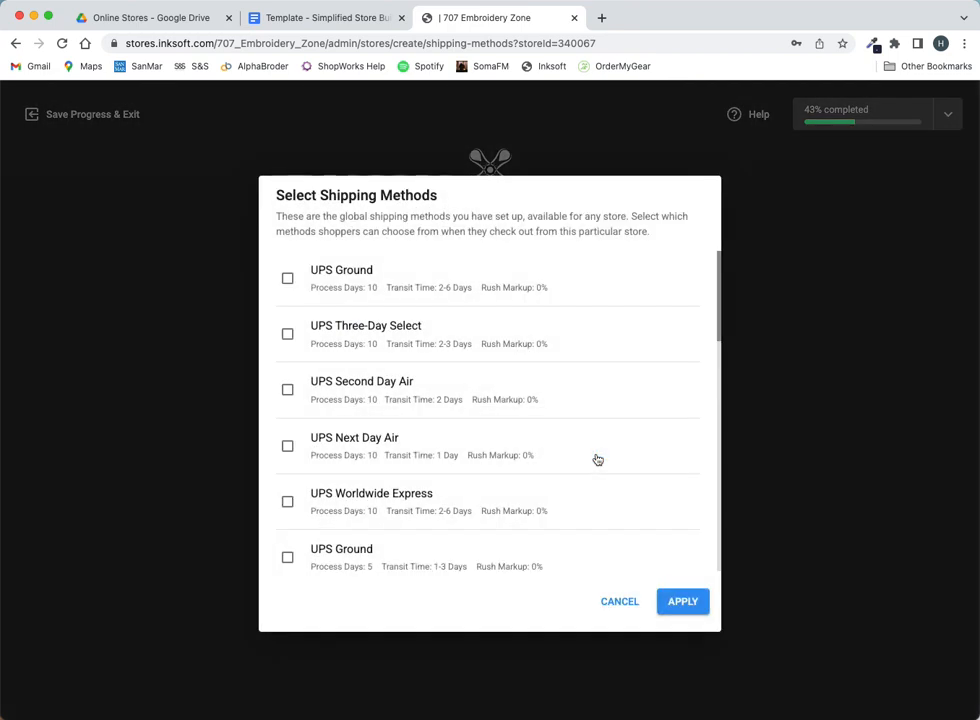
click(289, 280)
click(289, 337)
click(288, 391)
click(288, 447)
click(288, 503)
- Apply the five UPS shipping methods, then review and reconfirm the selection
scroll(440, 403, down, 4)
scroll(470, 395, down, 1)
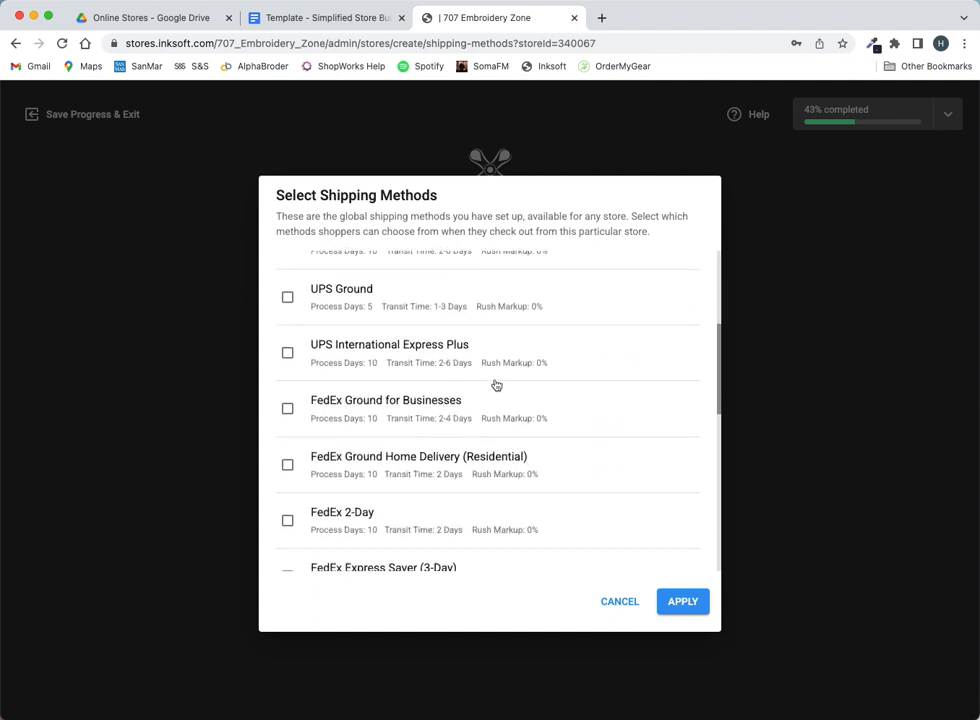
scroll(554, 366, down, 5)
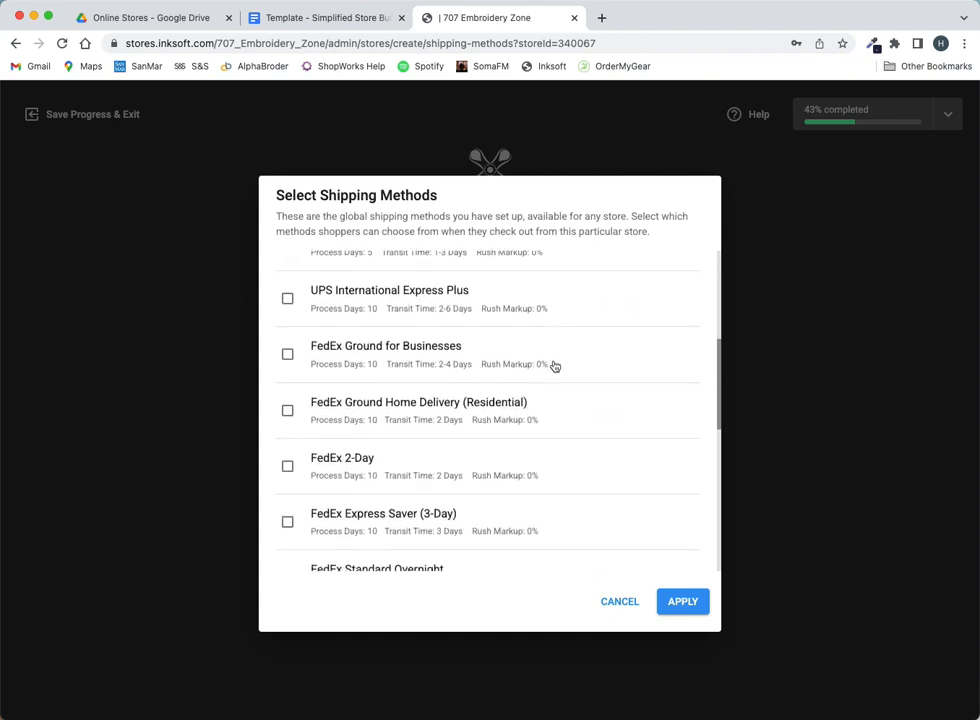
scroll(554, 367, down, 4)
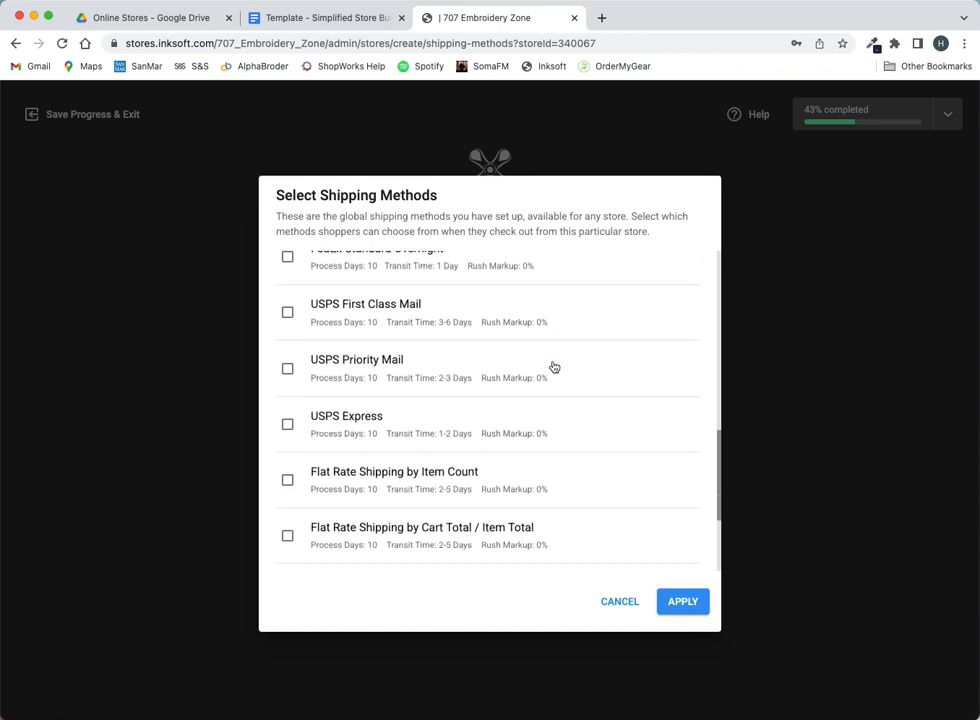
scroll(554, 367, down, 1)
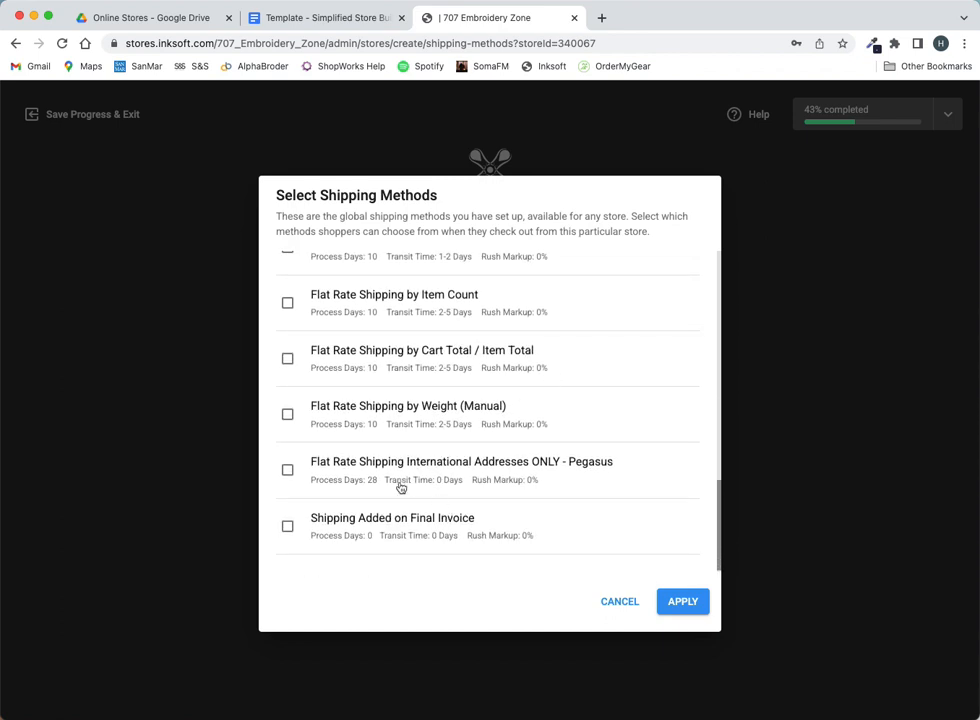
scroll(400, 486, up, 8)
scroll(403, 515, up, 3)
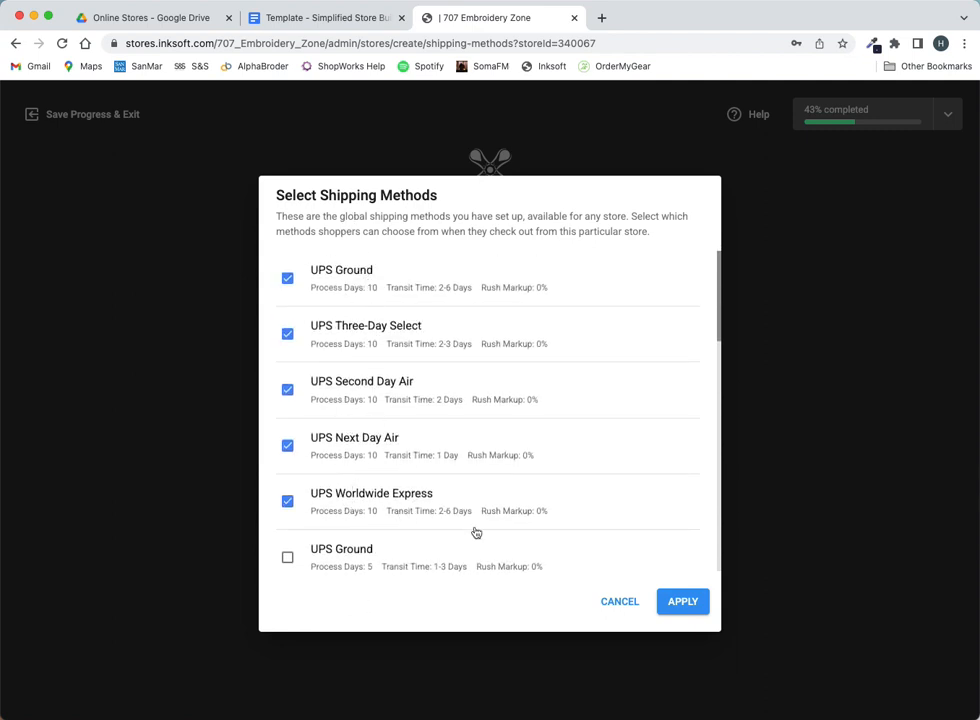
click(698, 603)
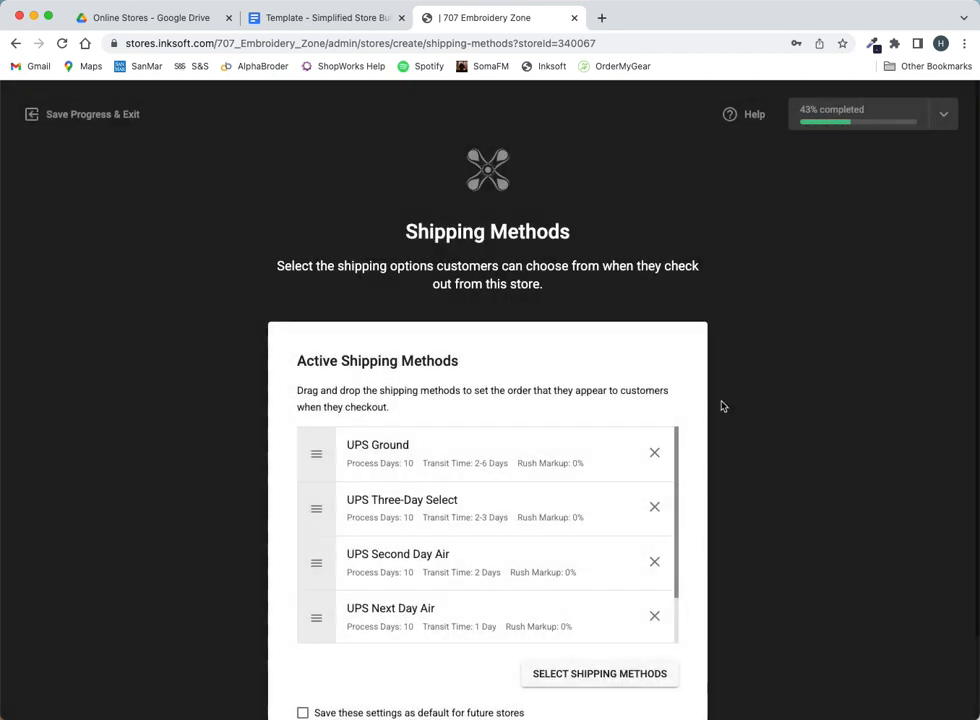
scroll(718, 402, down, 2)
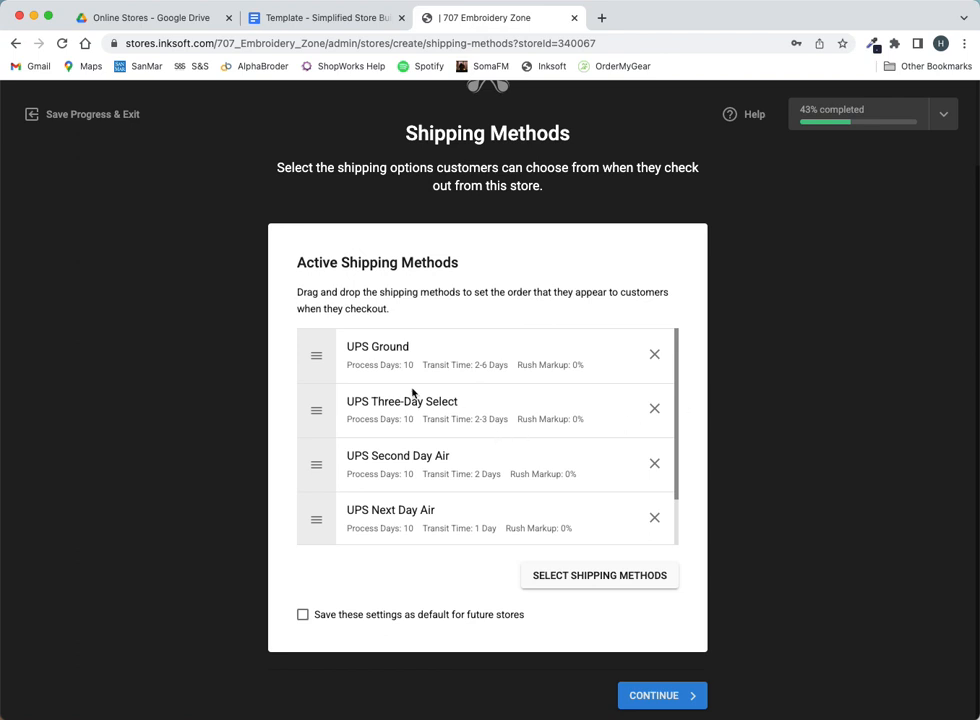
scroll(461, 449, down, 2)
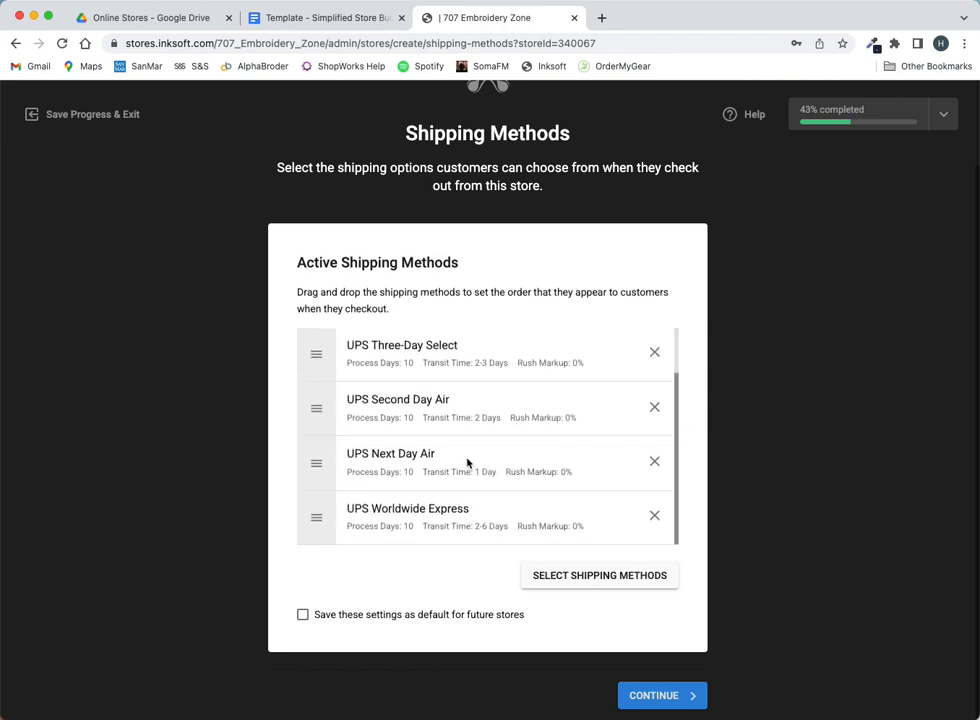
scroll(521, 457, up, 2)
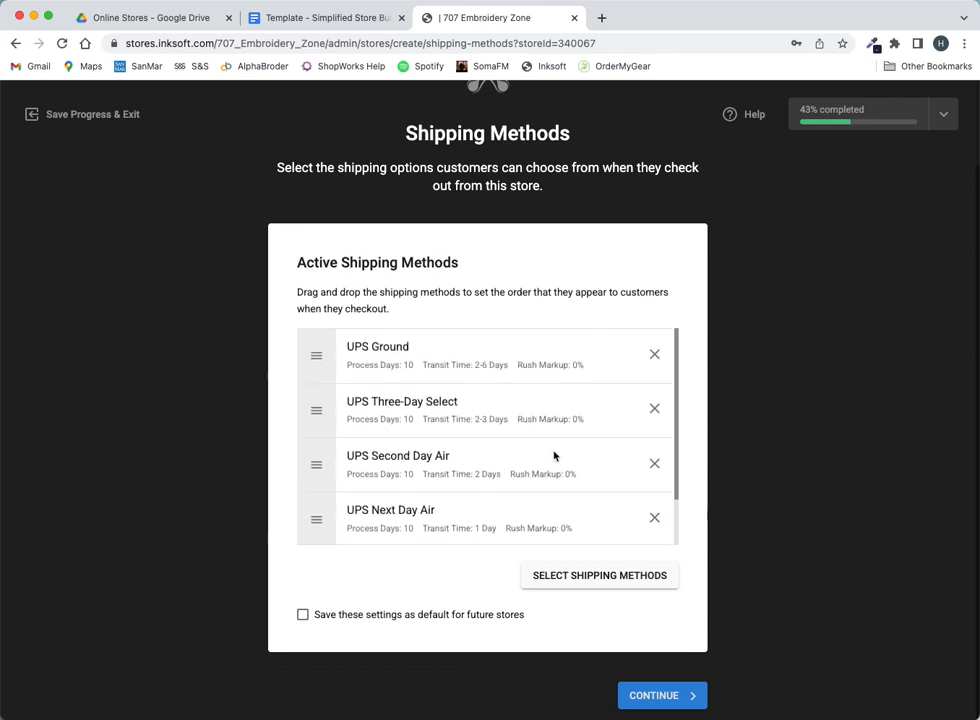
click(577, 580)
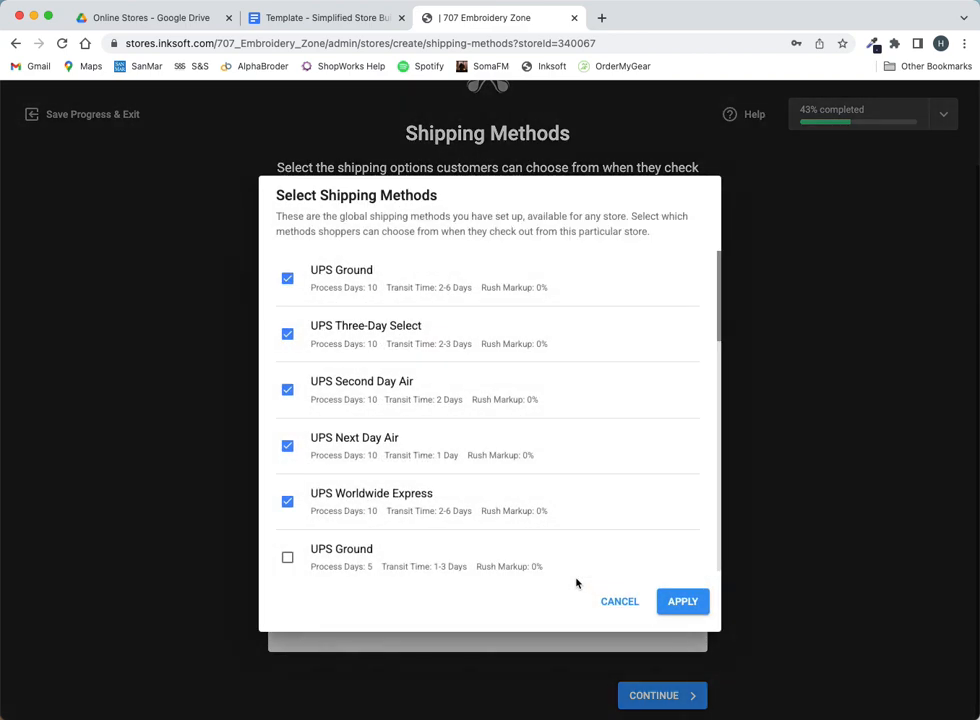
click(676, 603)
- Try moving UPS Three-Day Select in the method order, then submit the Shipping Methods step
scroll(460, 440, up, 2)
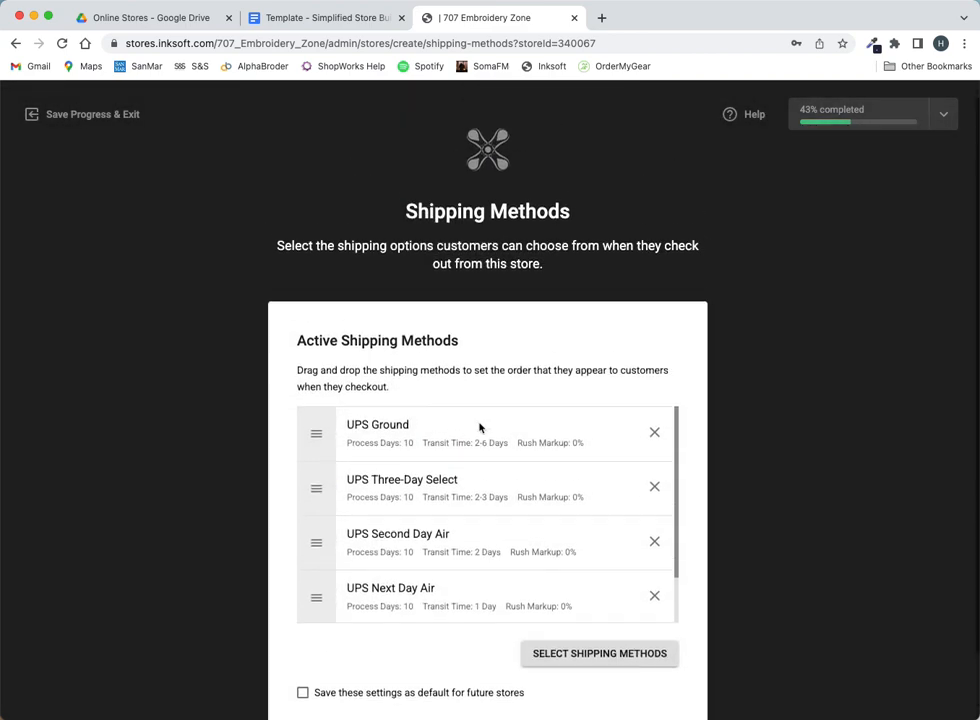
scroll(440, 455, down, 1)
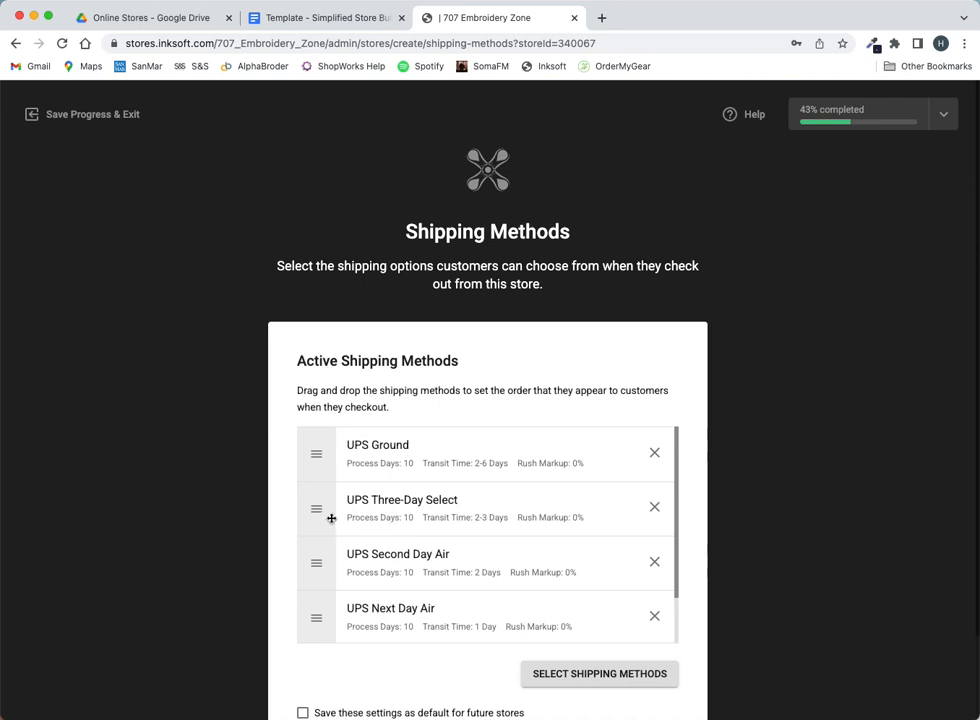
mouse_move(319, 507)
mouse_down()
mouse_move(319, 433)
mouse_move(331, 516)
mouse_up()
scroll(483, 549, down, 2)
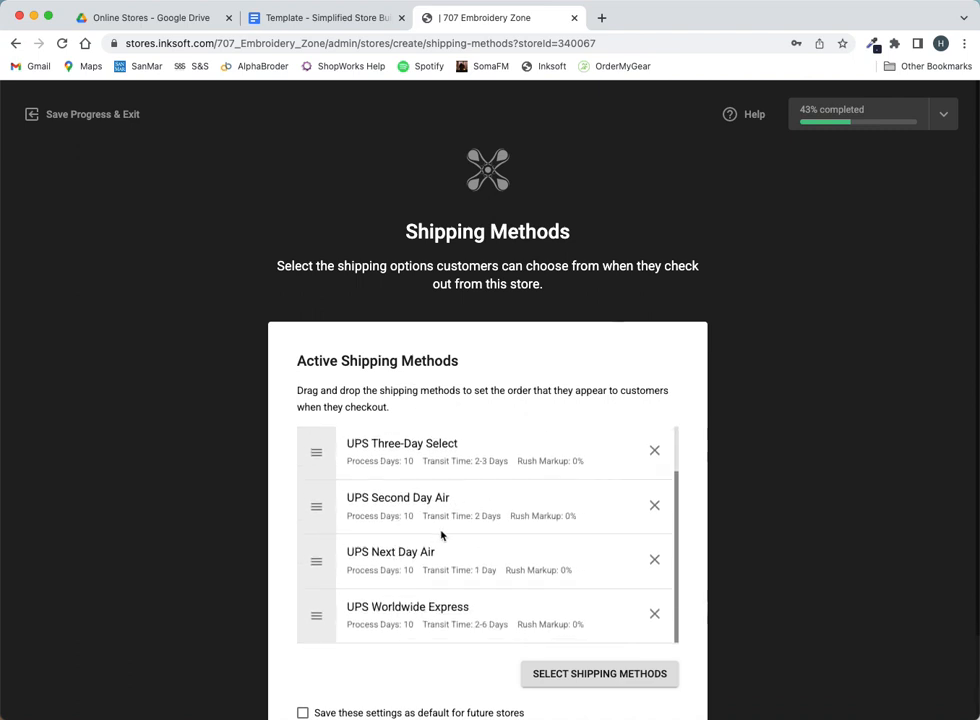
scroll(481, 545, down, 1)
scroll(485, 544, down, 1)
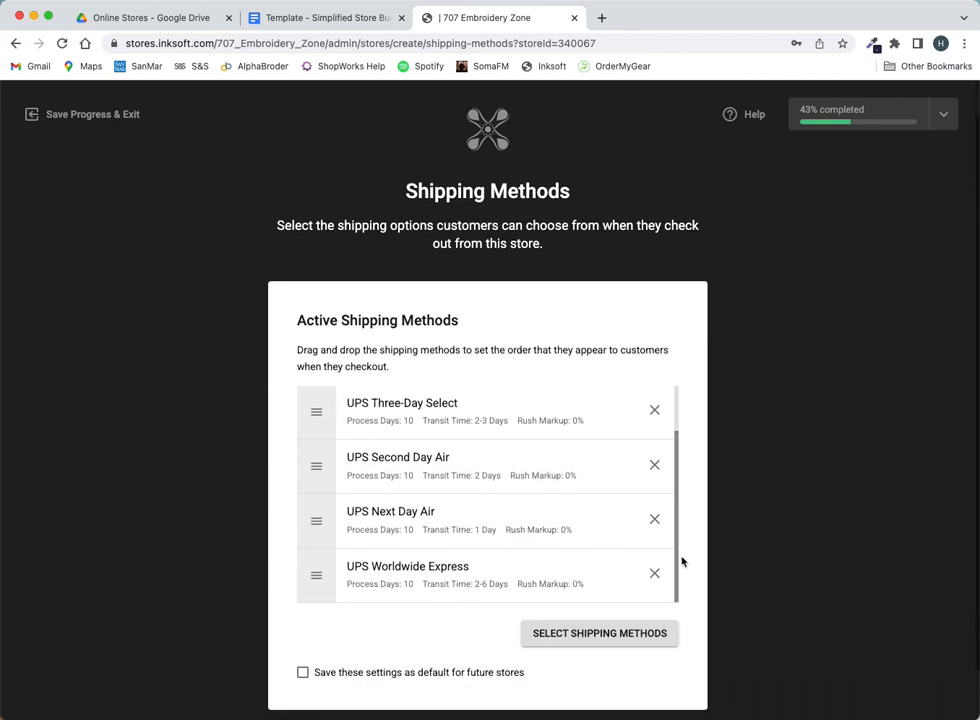
scroll(689, 563, down, 3)
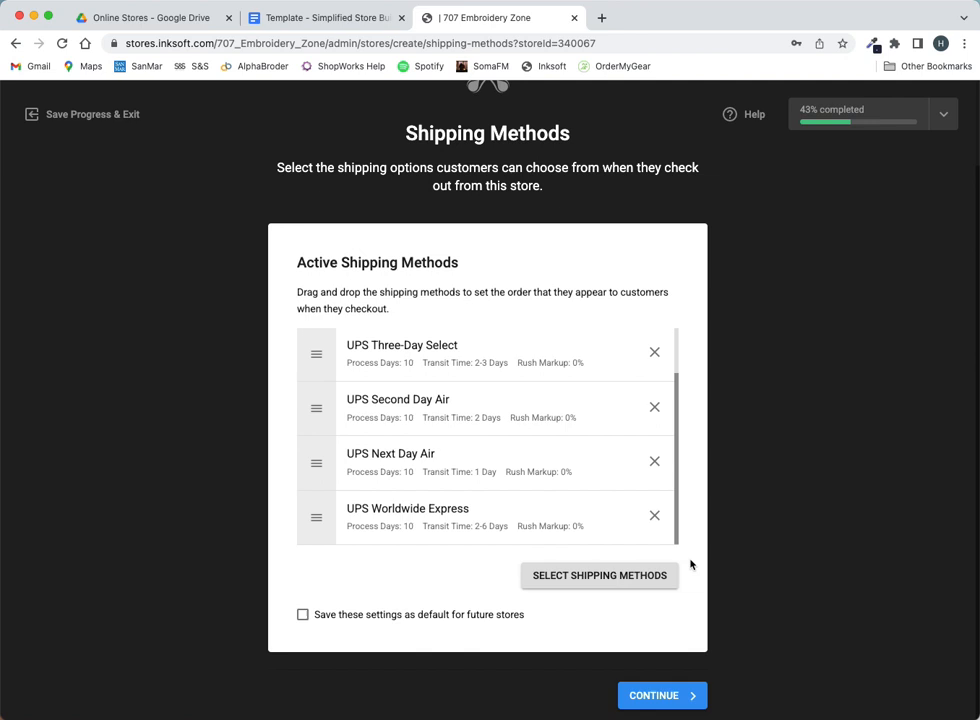
click(689, 696)
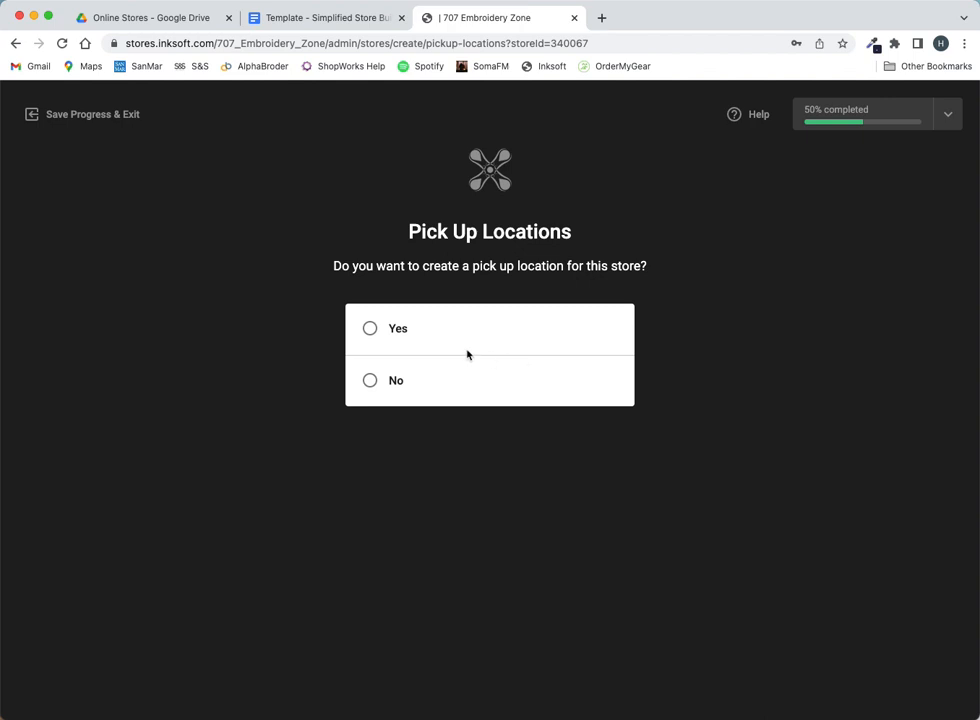
- Answer No to adding a pick-up location and continue to Checkout Settings
click(372, 382)
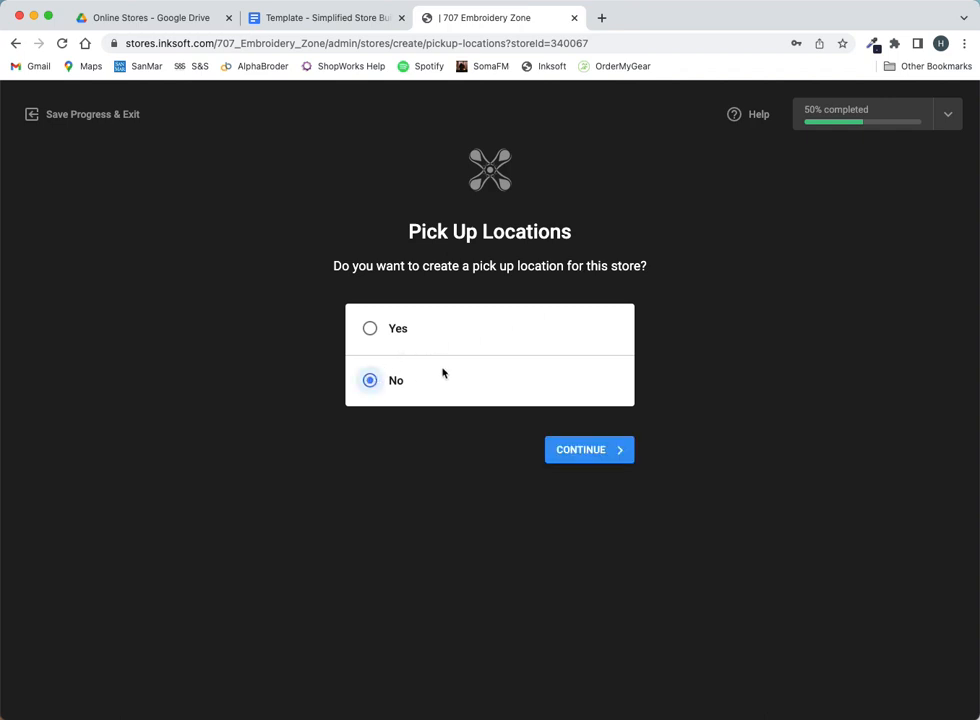
click(586, 457)
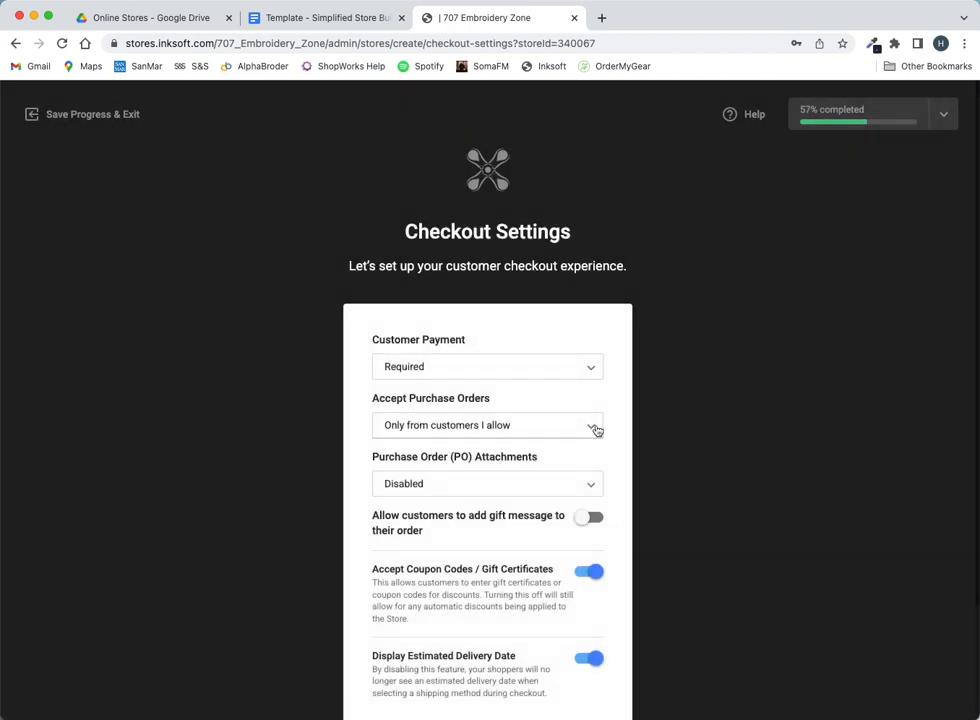
- Set Customer Payment to Optional and accept purchase orders From ANY customer
scroll(637, 317, down, 3)
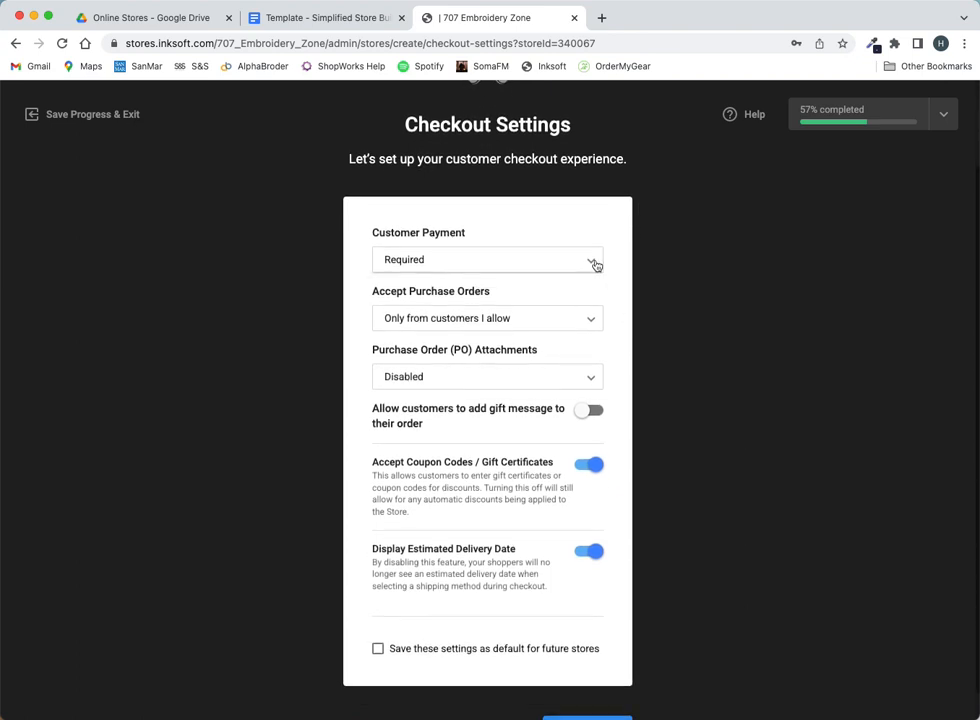
click(595, 263)
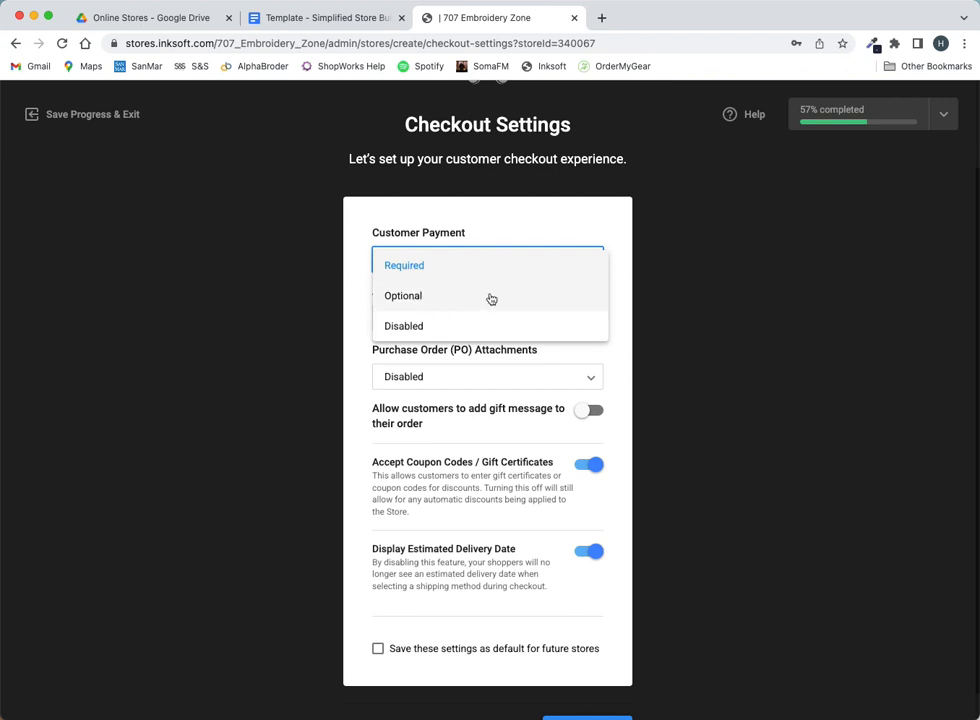
click(435, 296)
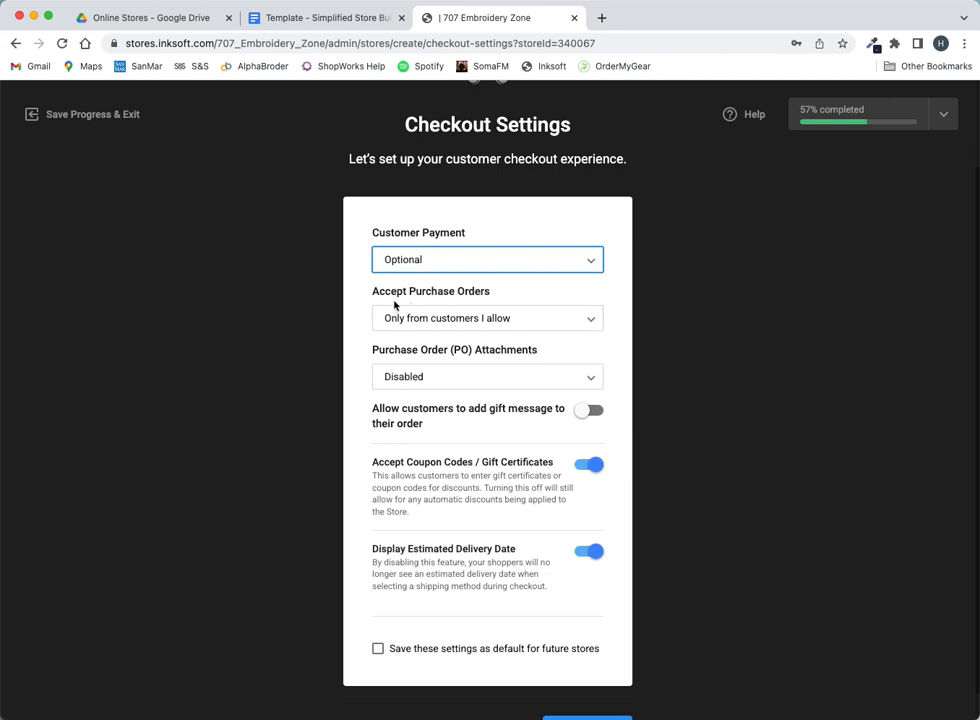
click(586, 318)
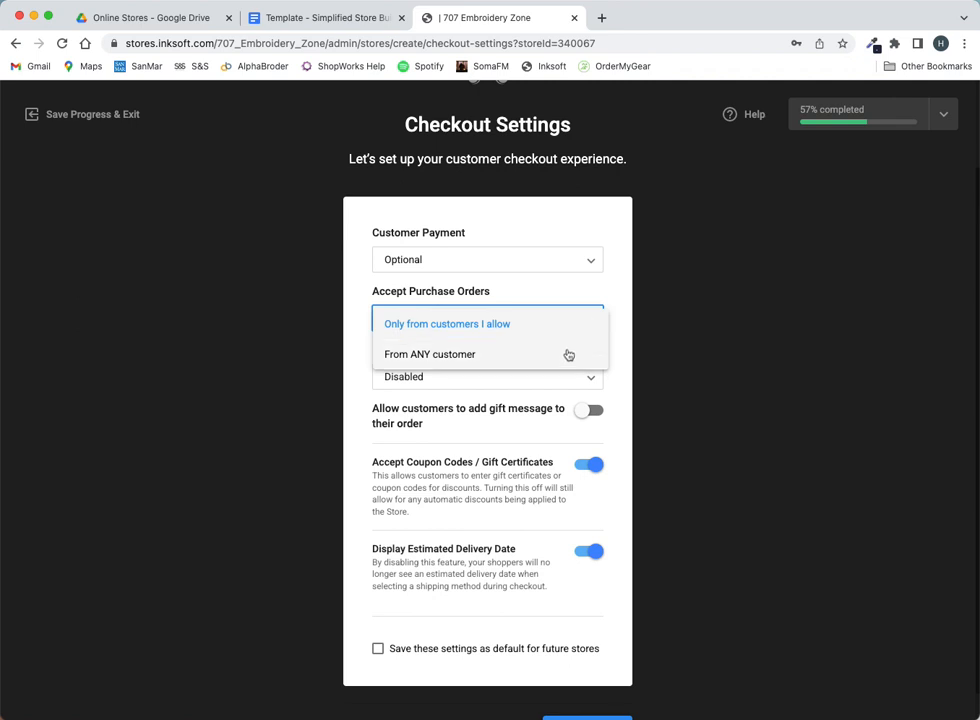
click(446, 364)
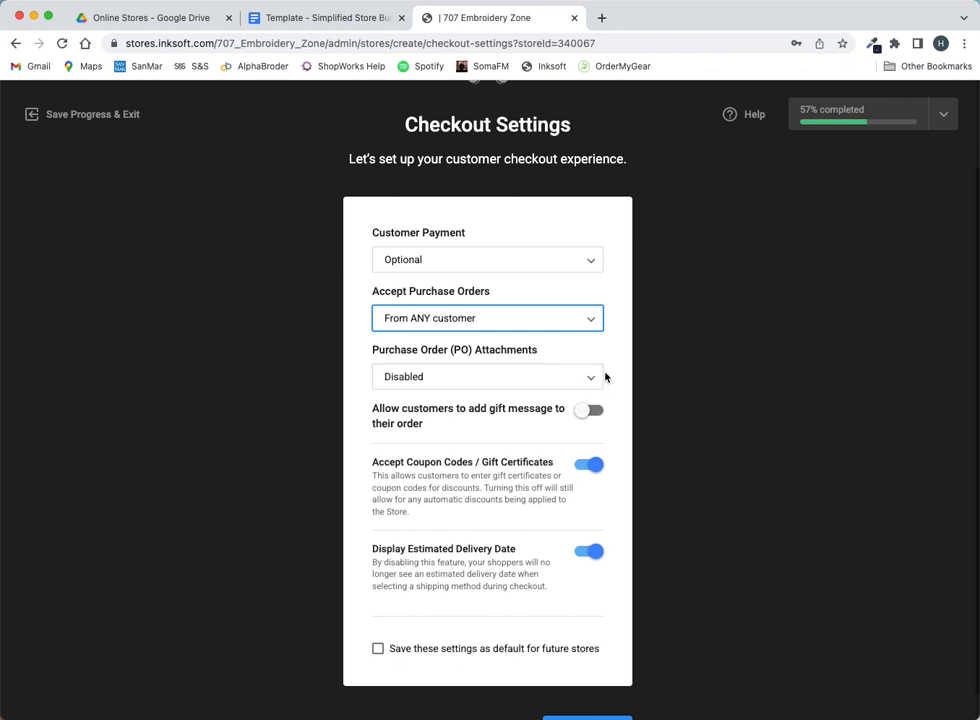
- Turn off coupon codes/gift certificates and estimated delivery dates, then continue to Custom Checkout Fields
scroll(614, 371, down, 2)
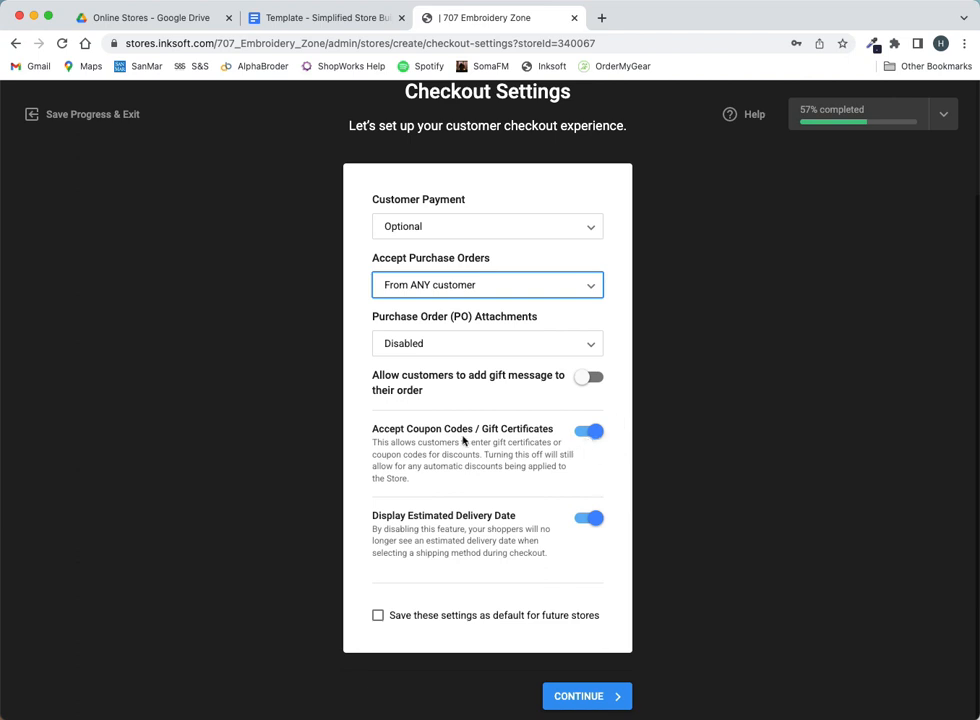
click(588, 434)
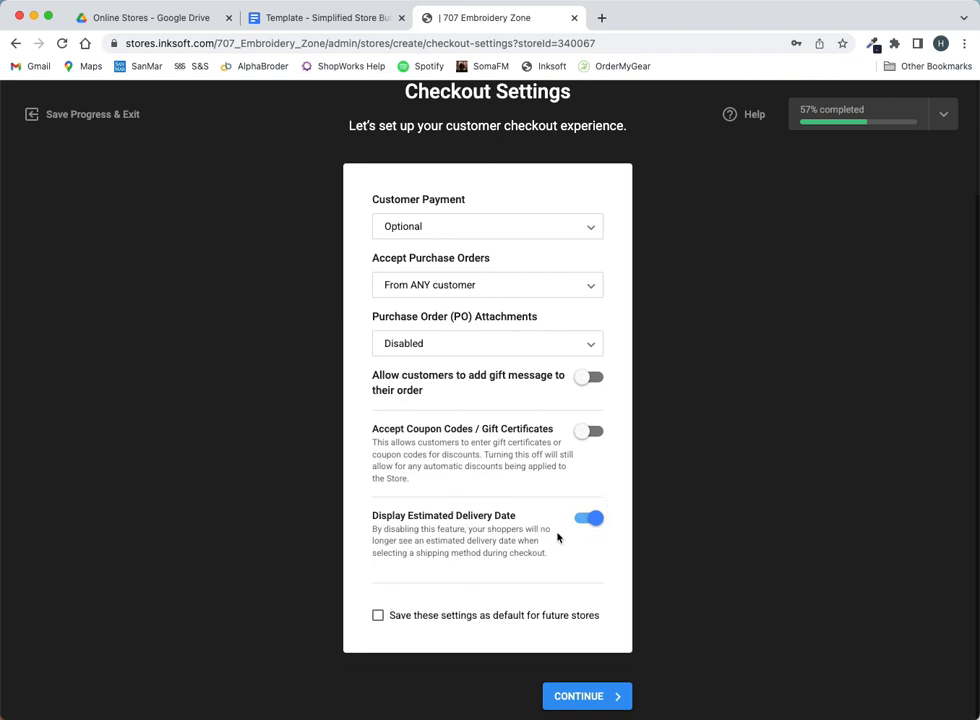
click(590, 518)
click(604, 696)
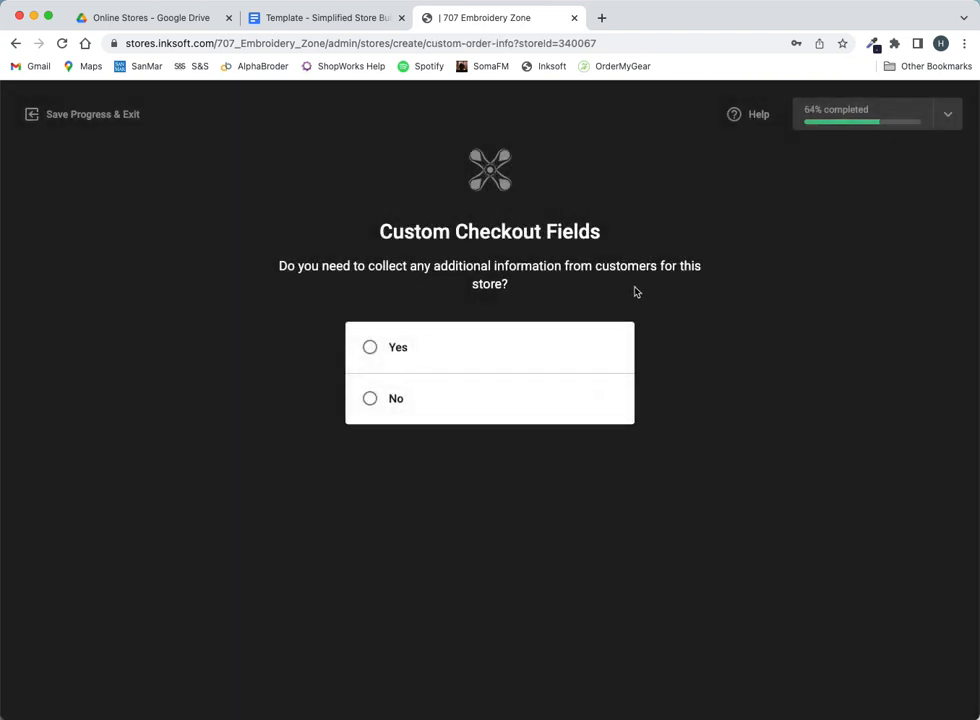
- Create a Multiple Choice Dropdown custom checkout field and start labelling it 'Region'
click(370, 348)
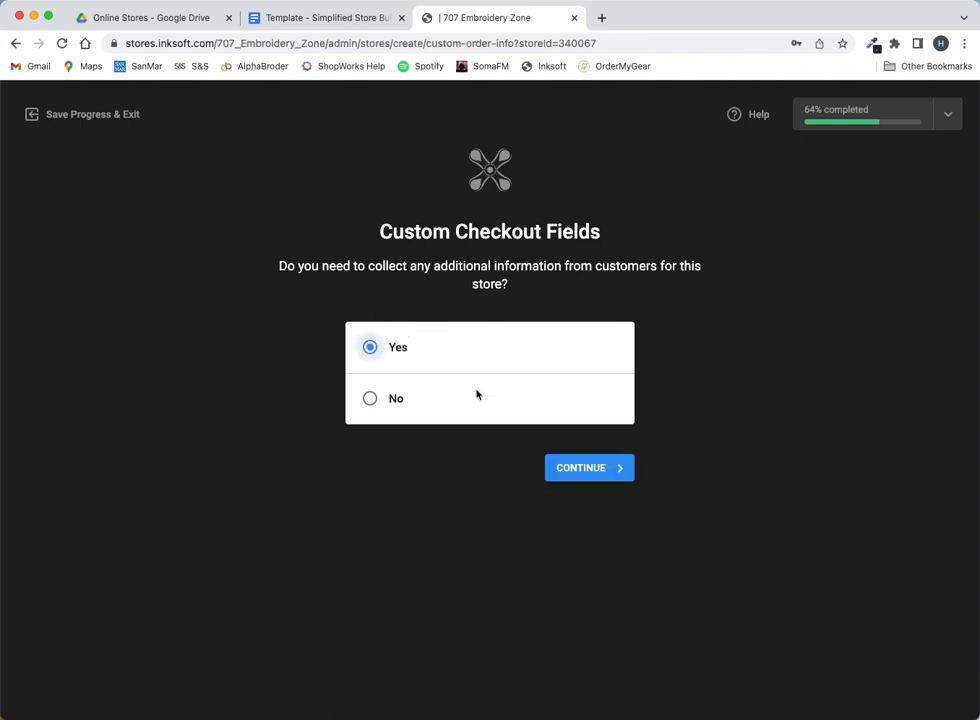
click(595, 468)
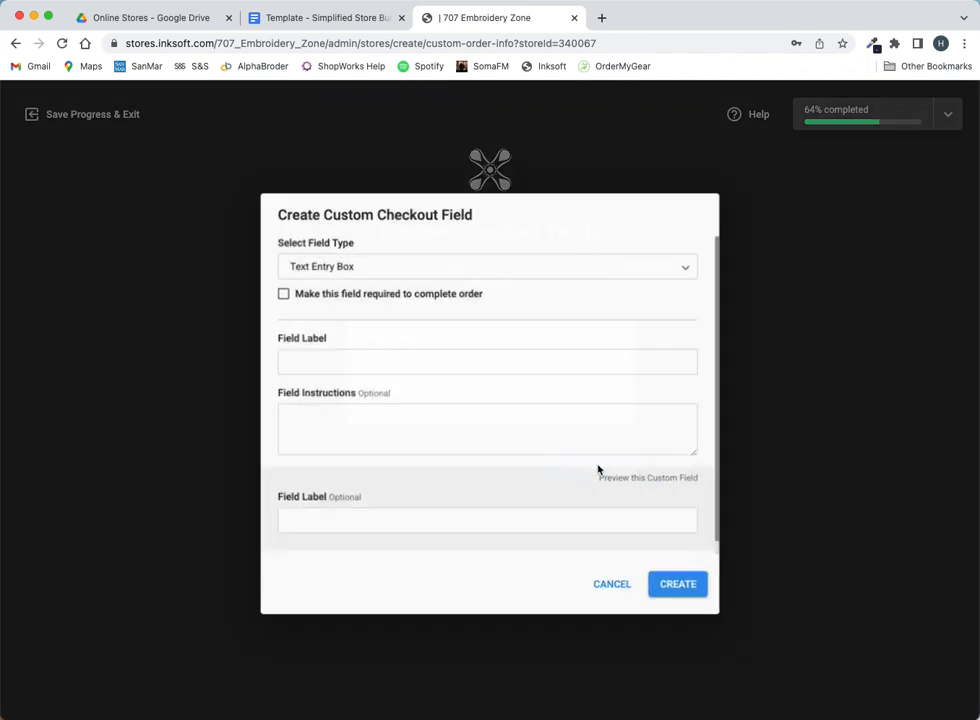
click(691, 265)
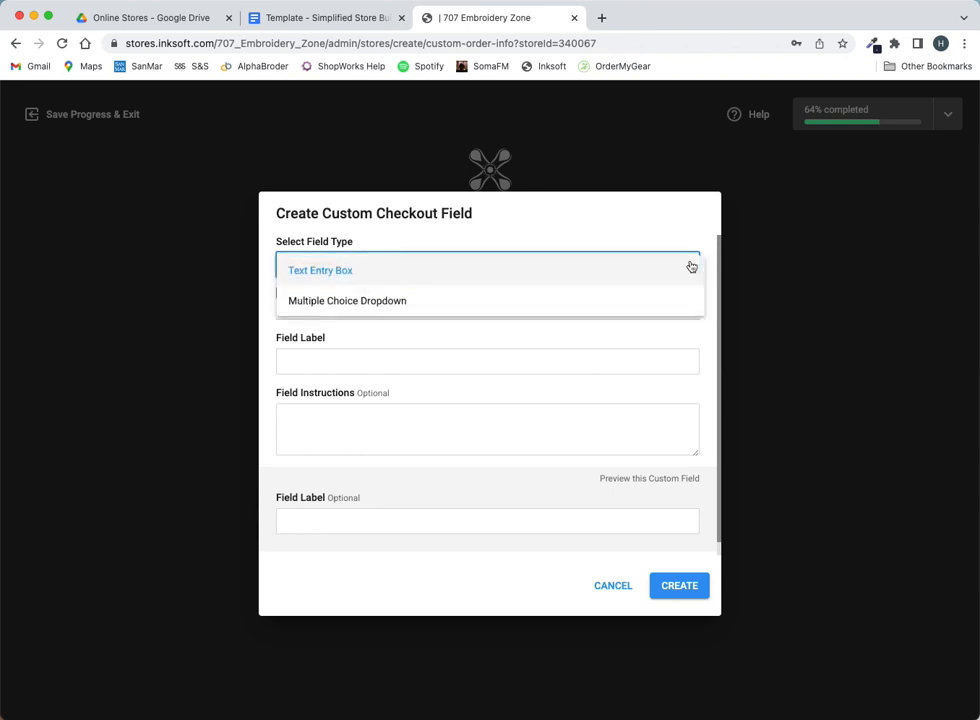
click(357, 302)
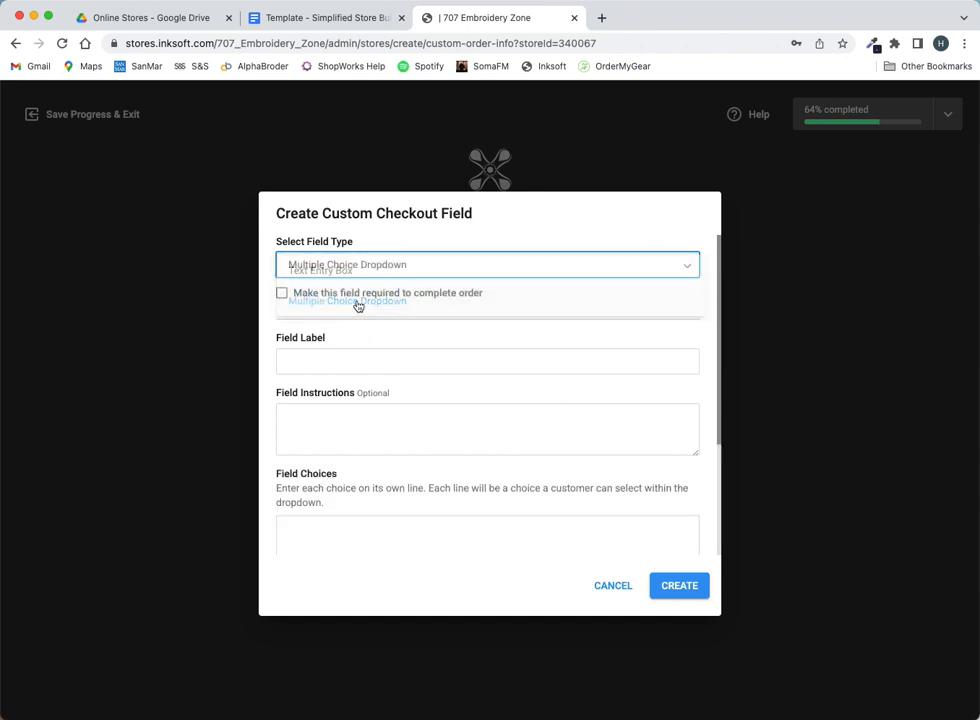
click(354, 358)
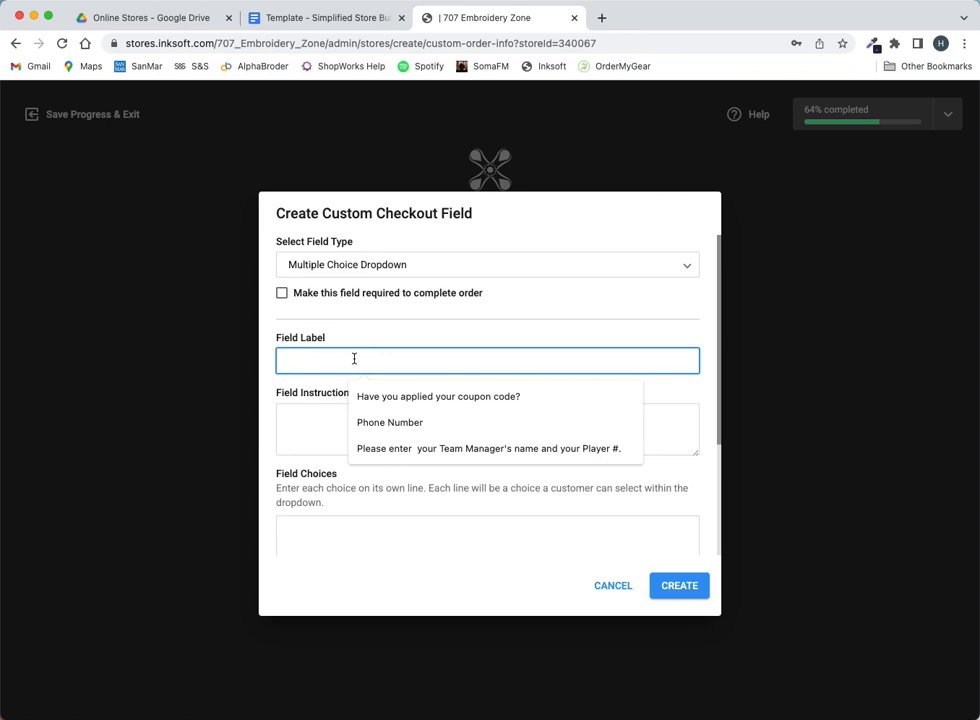
text(Region)
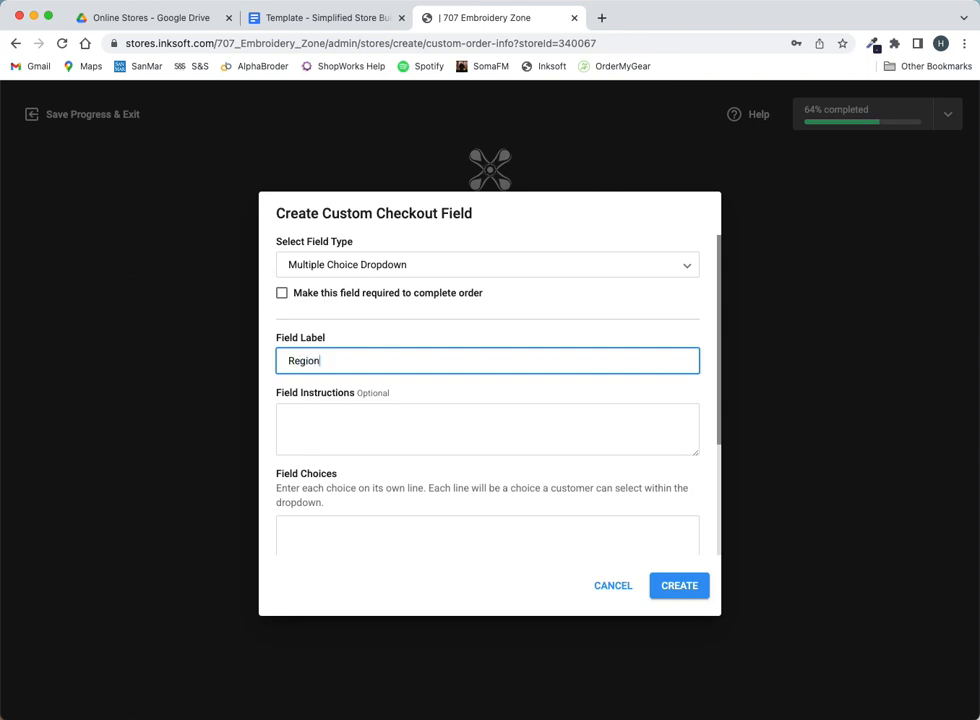
- Give the Region field choices North America and Europe, add Calix Region instructions, and create it
click(348, 417)
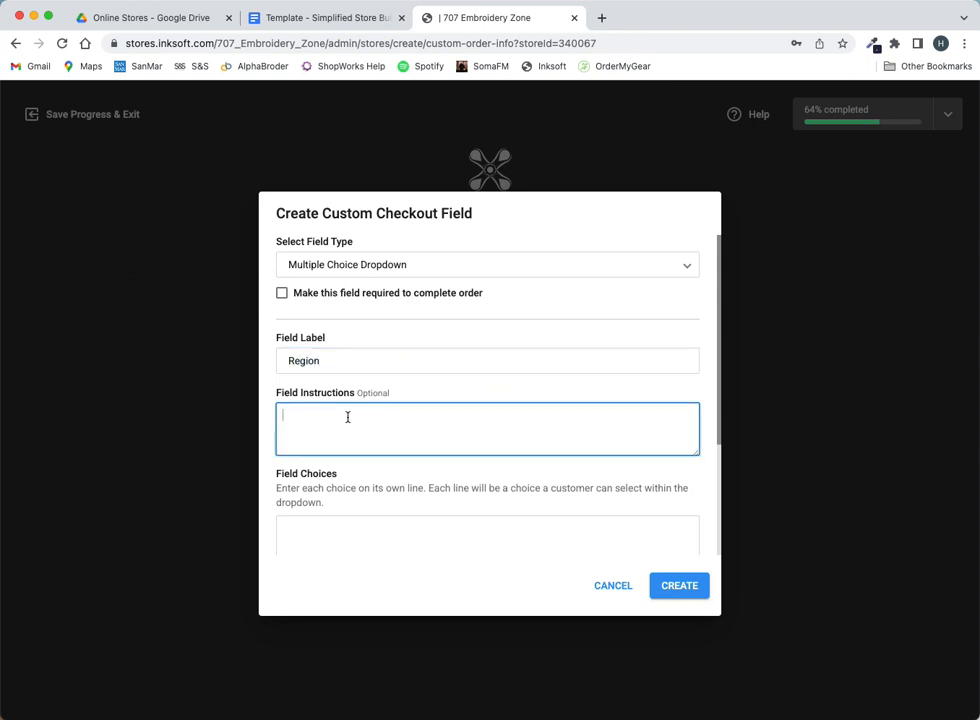
text(North America)
key(Return)
drag(330, 430, 272, 417)
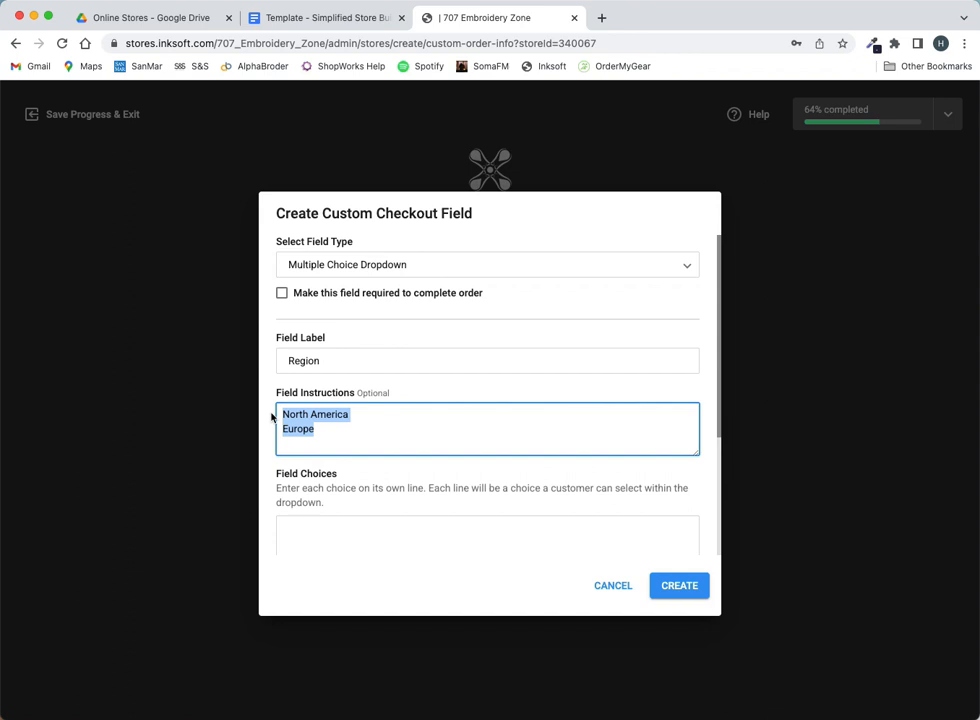
key(ctrl+x)
click(298, 530)
key(ctrl+v)
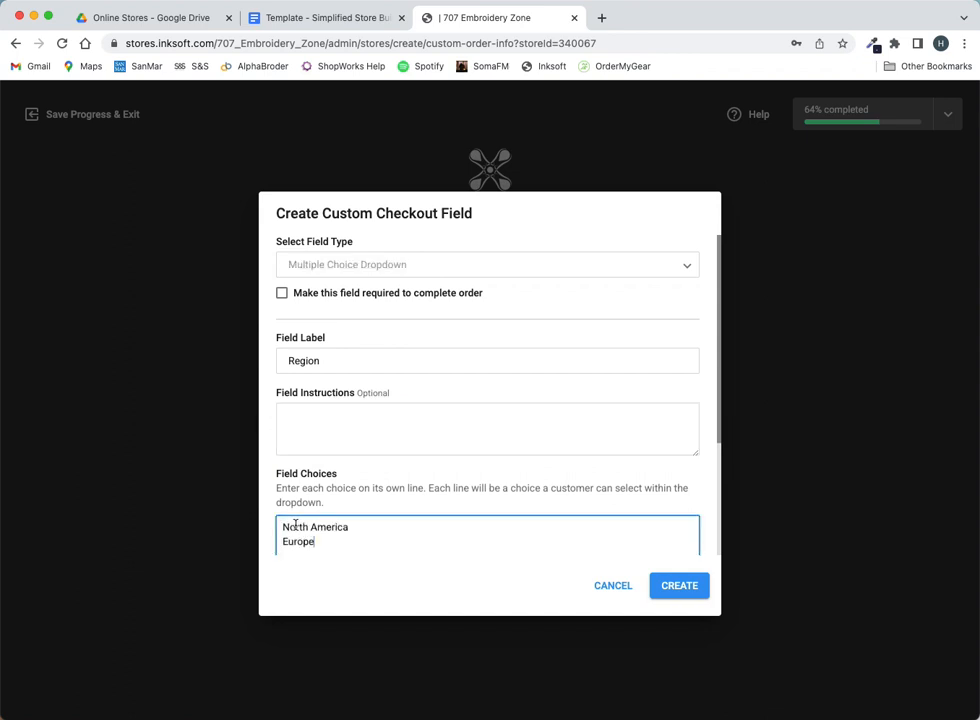
click(308, 412)
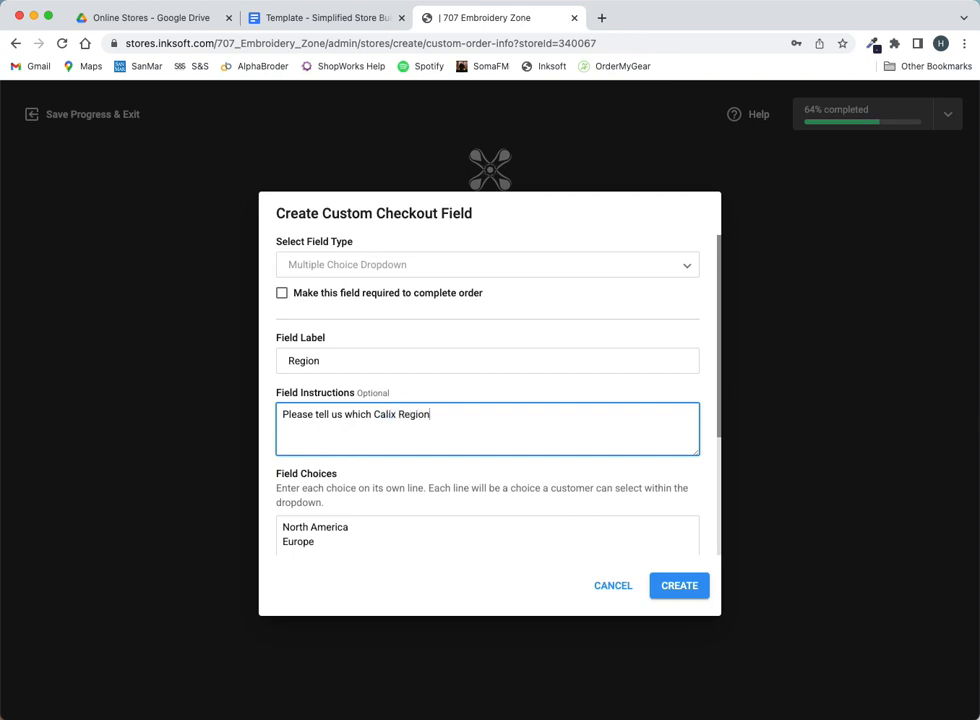
text(you work for.)
click(683, 591)
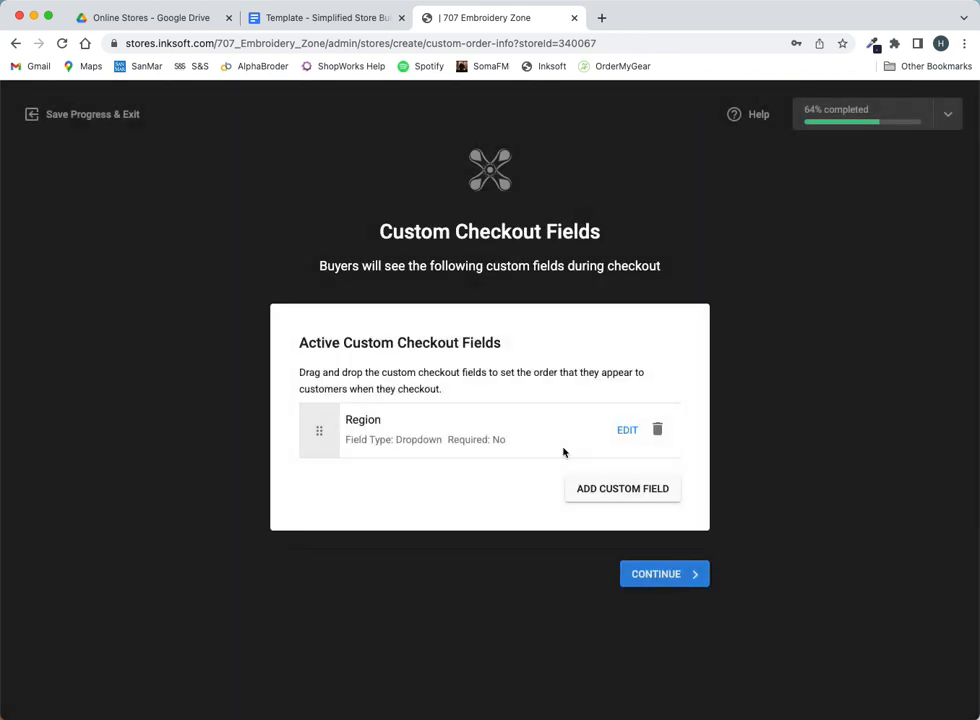
- Add a second notification recipient with Daily Order Summary ticked and enter their e-mail address
click(693, 578)
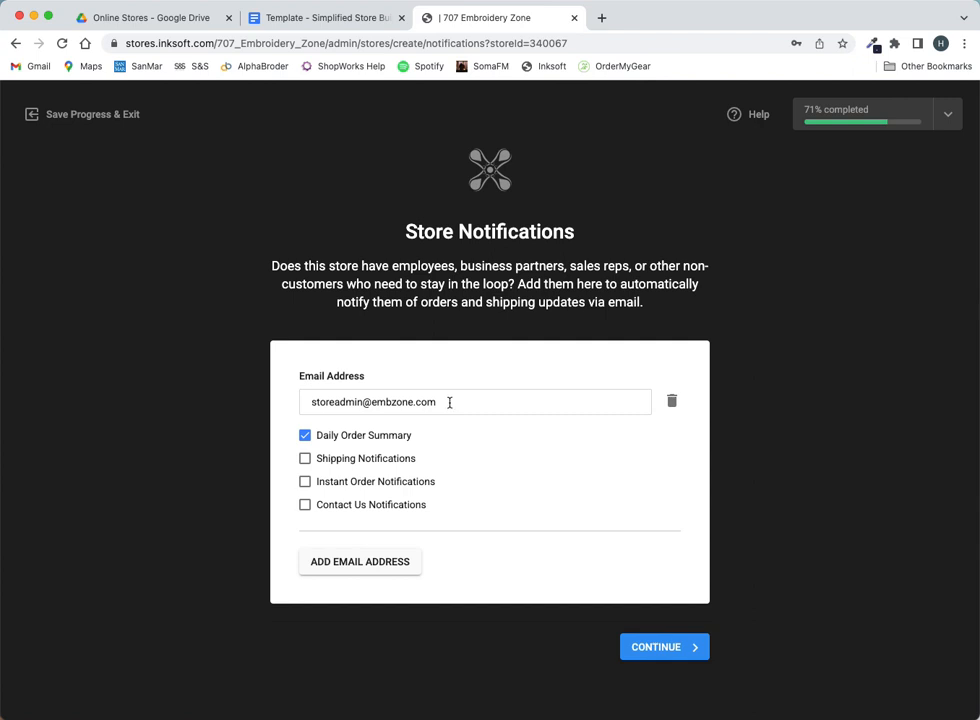
click(396, 566)
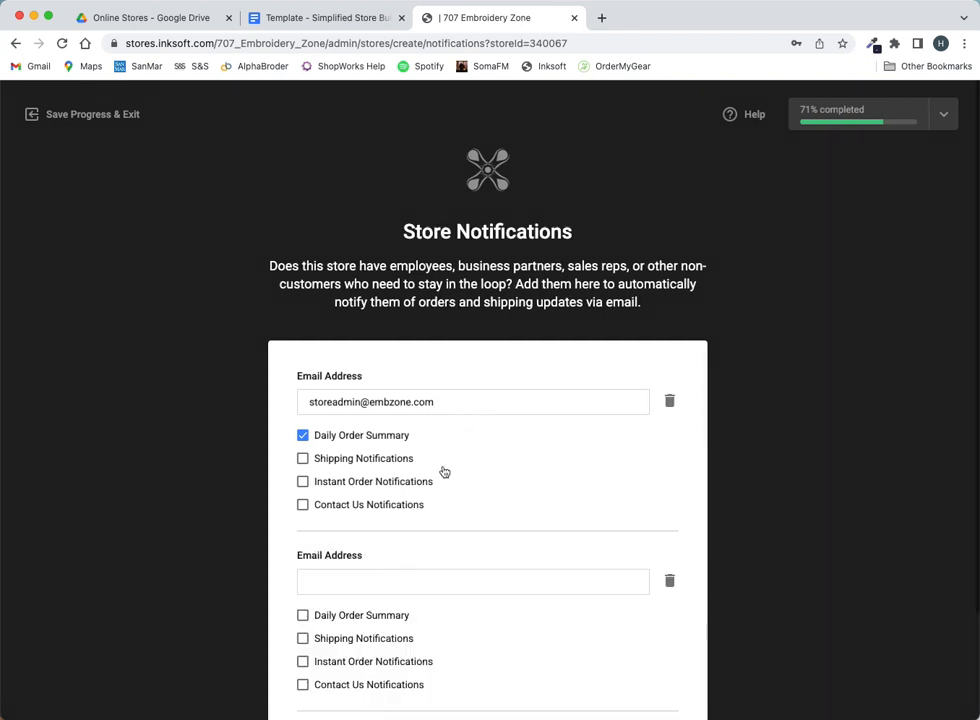
click(302, 615)
click(339, 581)
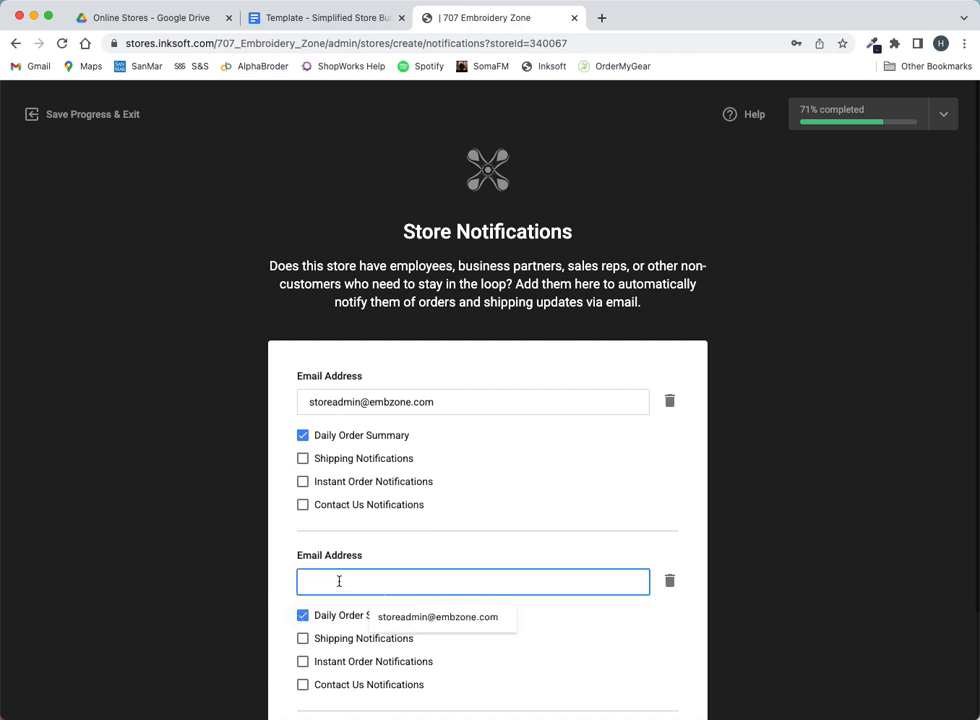
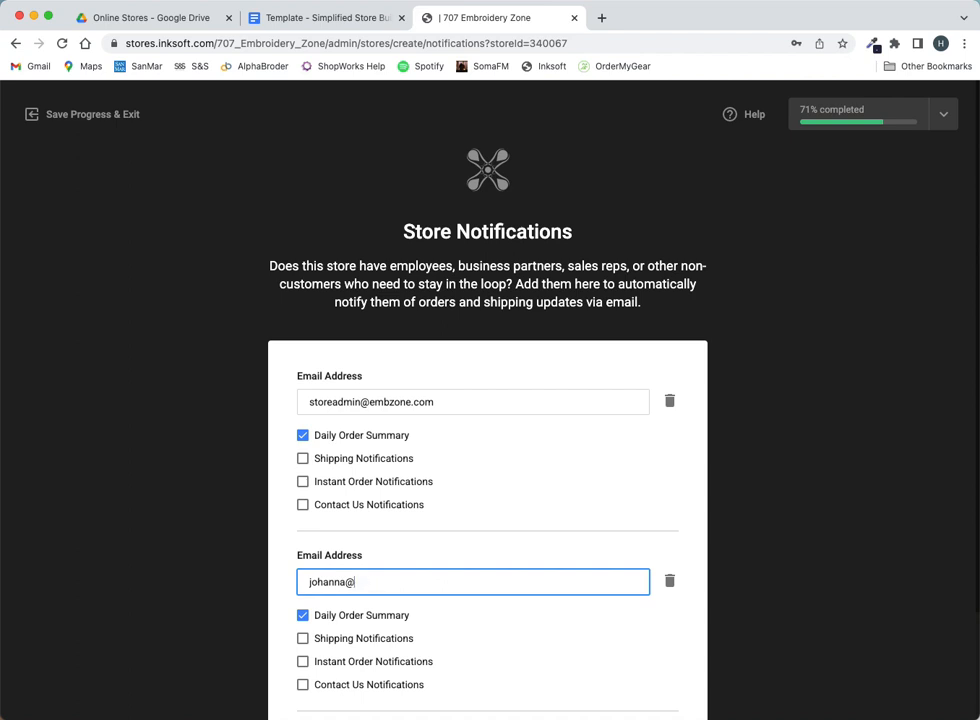
- Tick Contact Us Notifications for the second recipient and continue to Social Media
click(691, 593)
scroll(691, 593, down, 3)
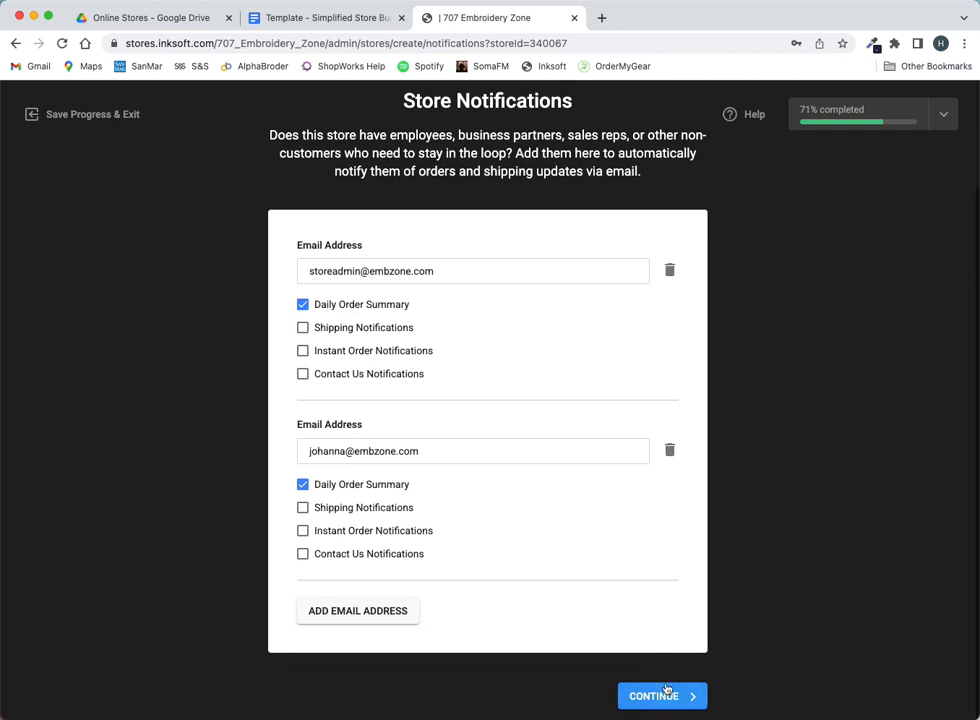
click(303, 554)
drag(446, 273, 304, 270)
click(378, 273)
click(454, 273)
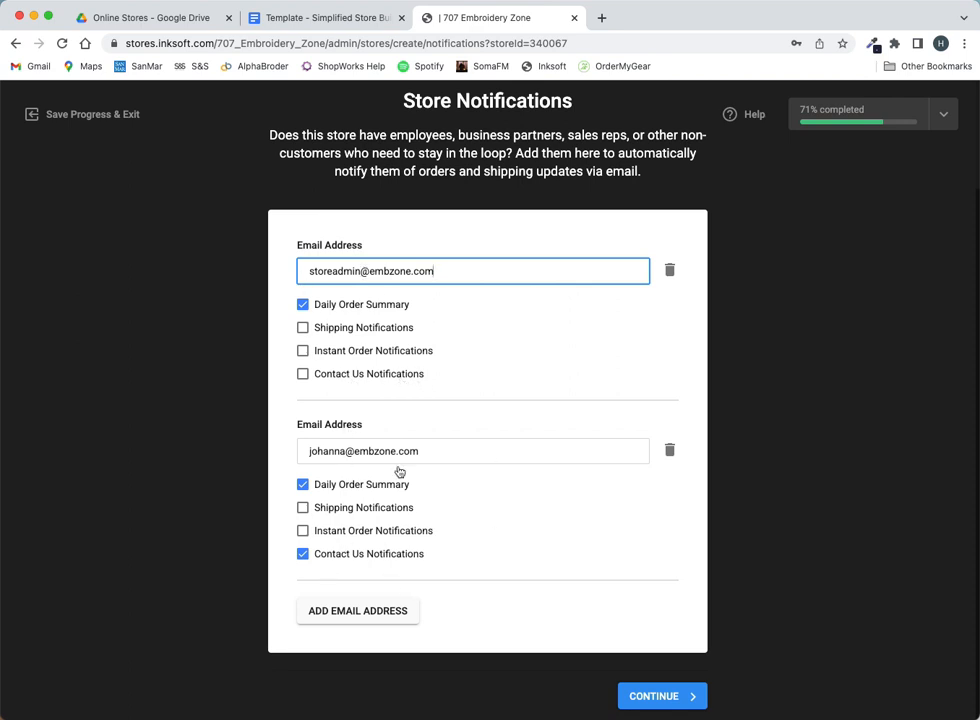
click(664, 700)
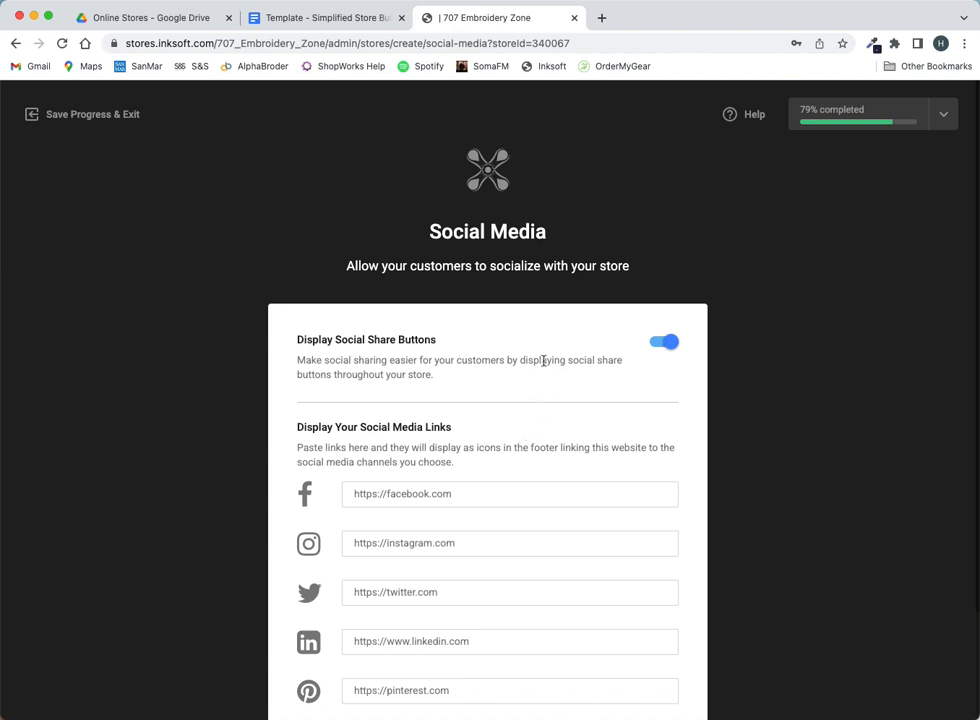
- Switch off Display Social Share Buttons and continue to Store Policies
click(670, 346)
scroll(688, 374, down, 3)
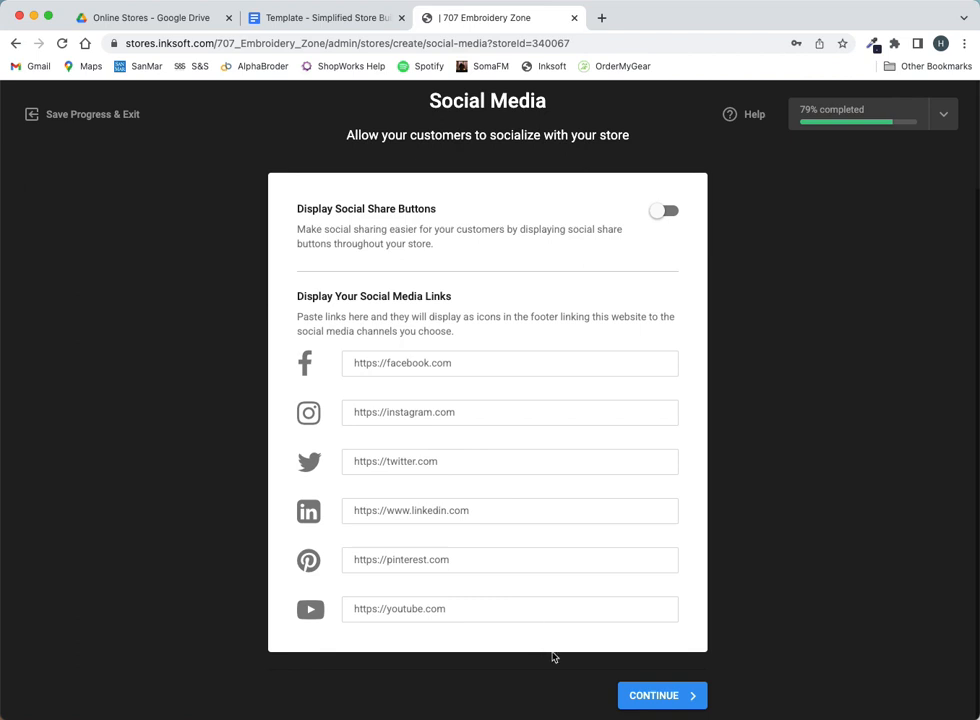
click(663, 699)
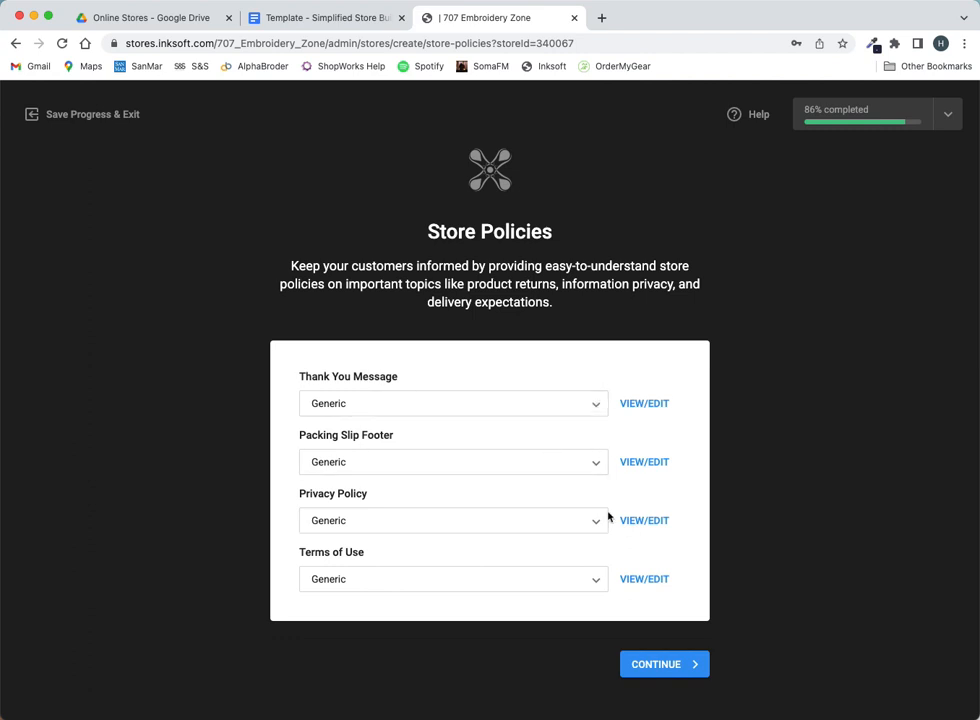
- Keep the Generic thank-you message and accept the store policies to reach Domain Settings
click(601, 413)
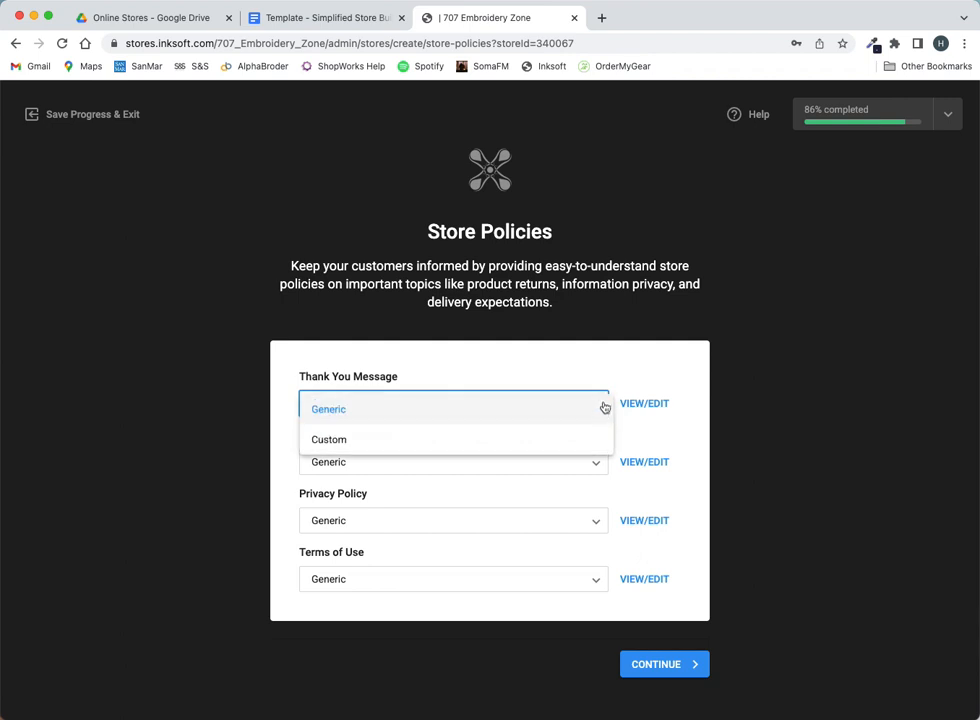
click(505, 415)
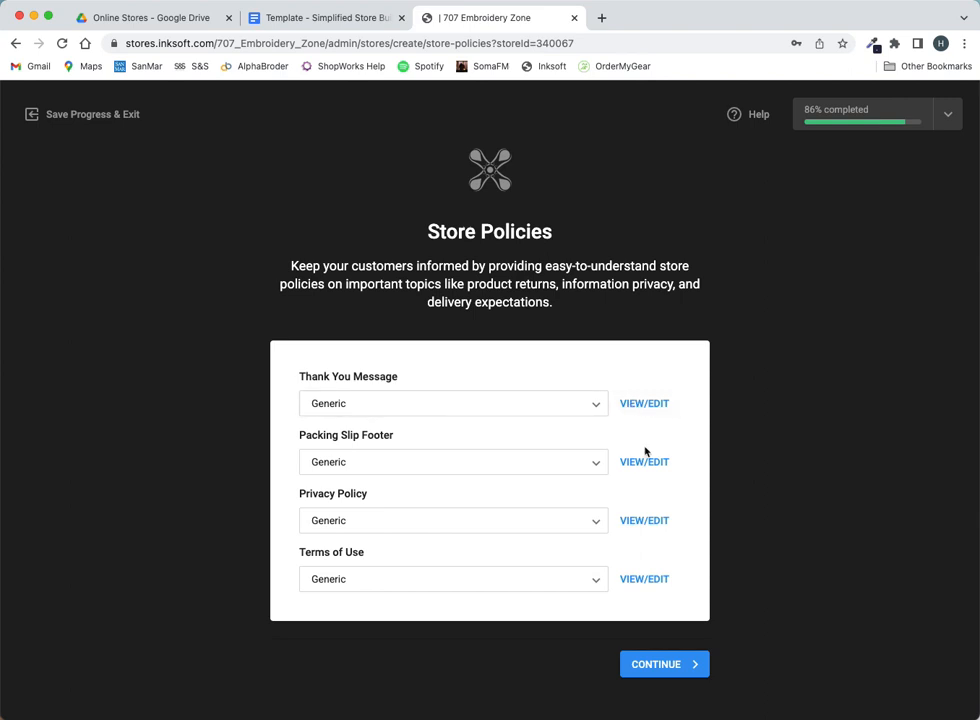
click(666, 667)
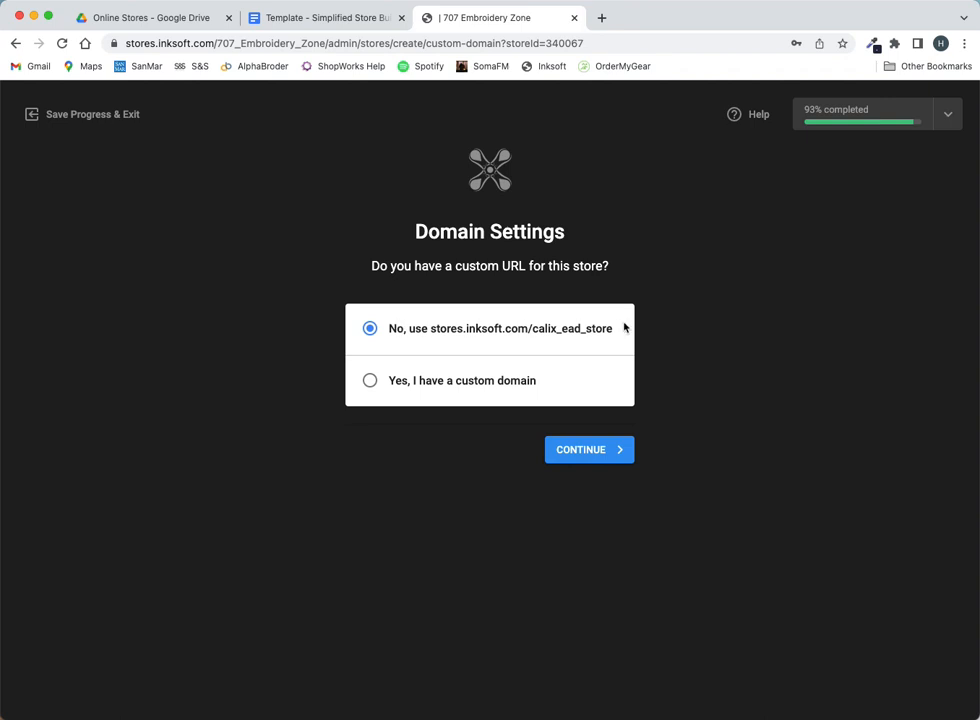
- Keep the default stores.inksoft.com/calix_ead_store address, complete setup, and go to the store
click(608, 452)
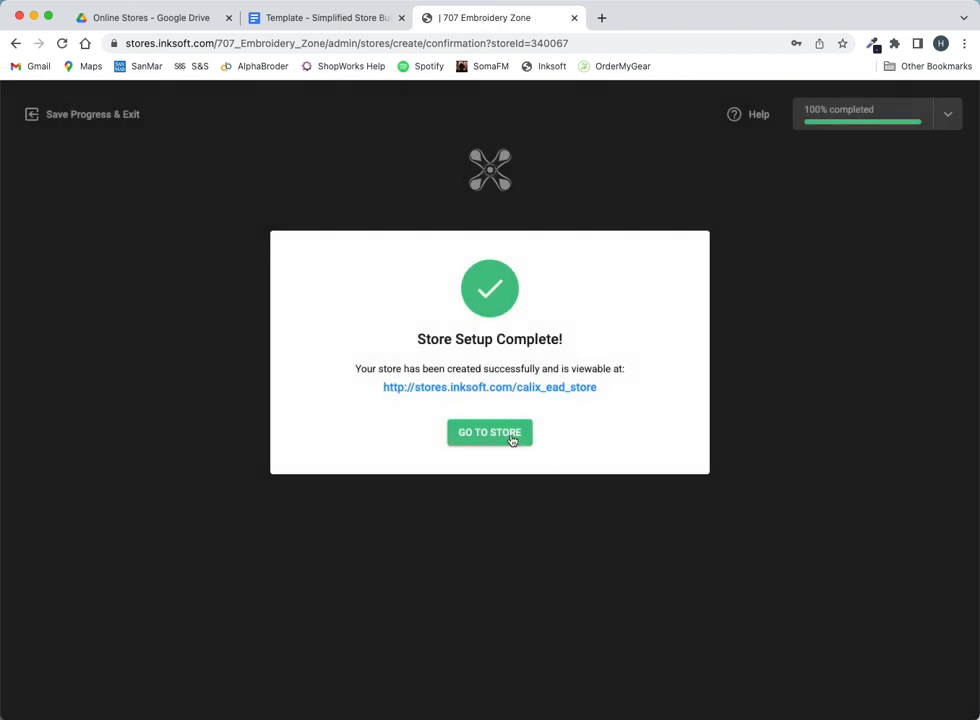
click(511, 440)
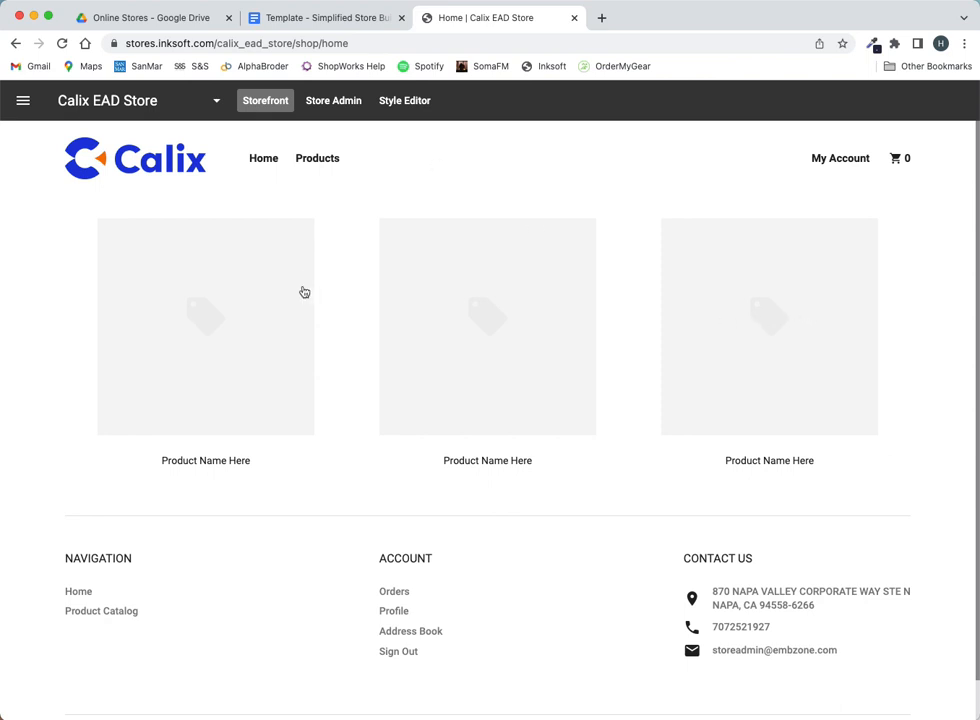
- Open the Calix EAD Store home page in the Style Editor and show the page components
click(412, 103)
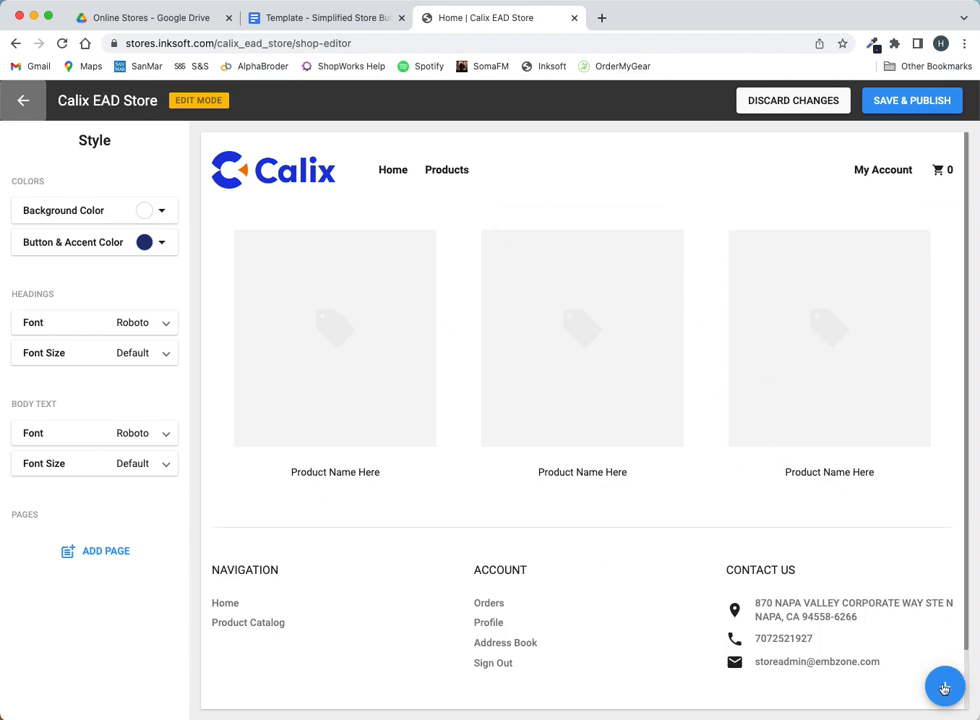
click(944, 687)
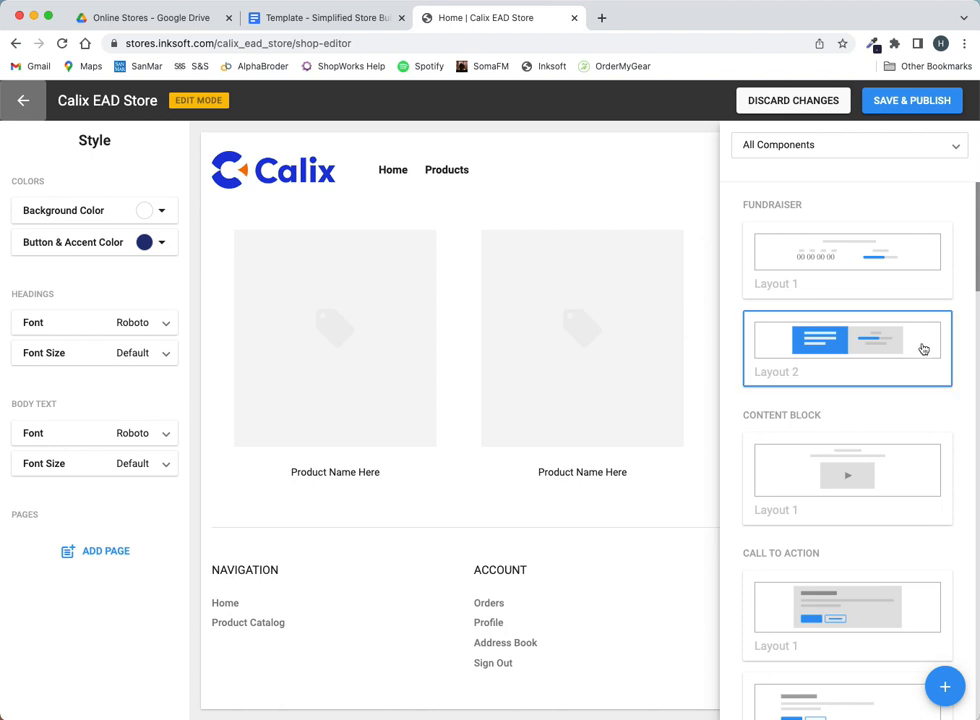
- Add the Hero Space / Banner Layout 1 component to the home page
scroll(921, 346, down, 3)
scroll(923, 348, down, 7)
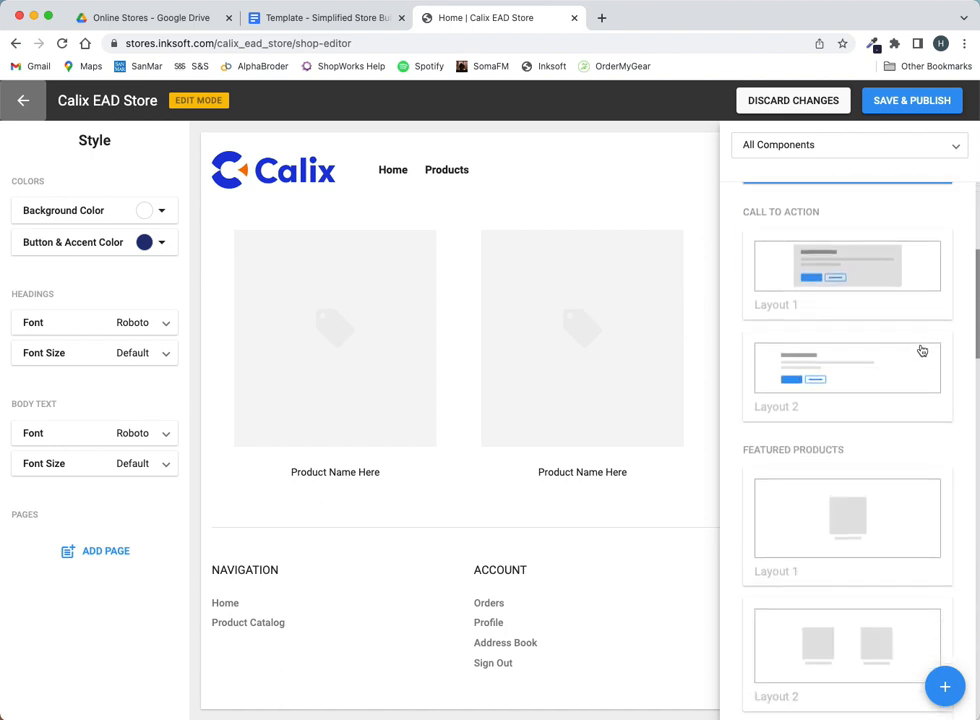
scroll(921, 350, down, 5)
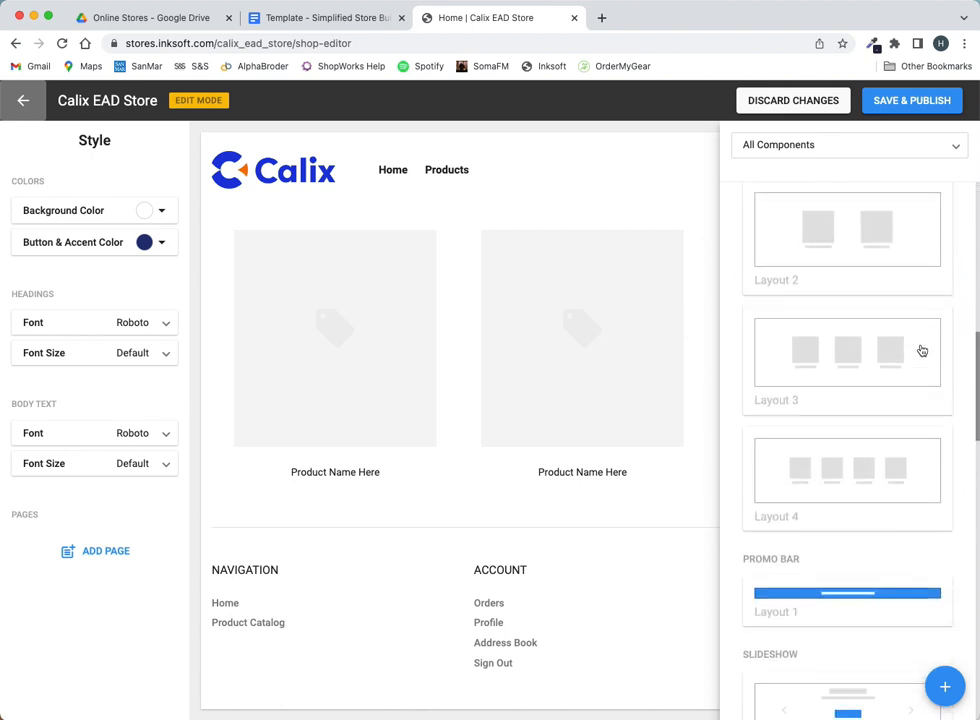
scroll(886, 355, up, 2)
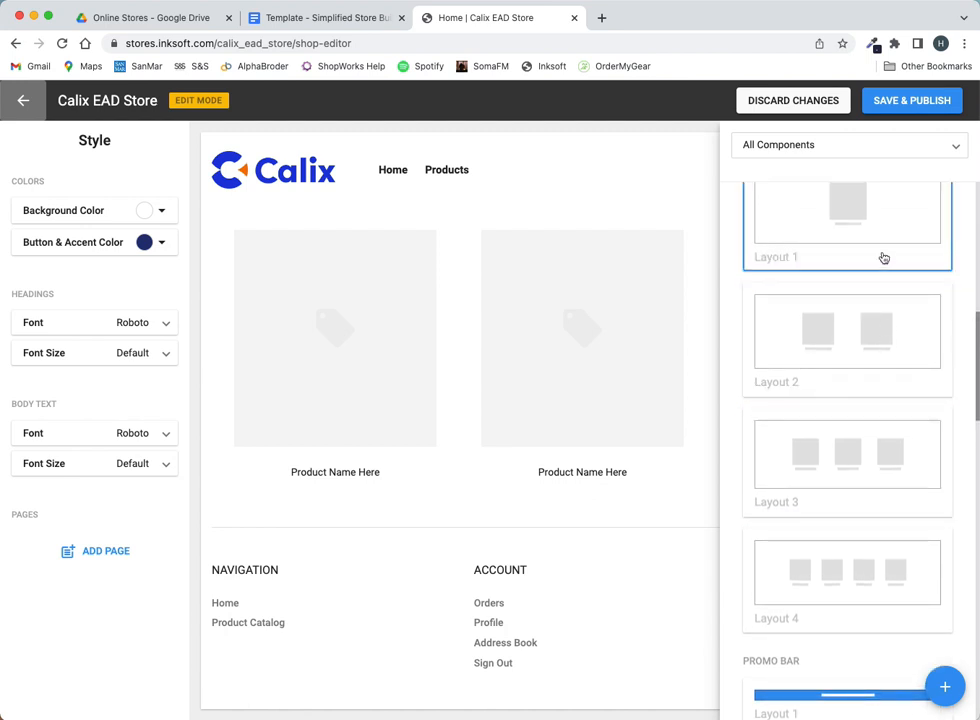
scroll(885, 400, down, 7)
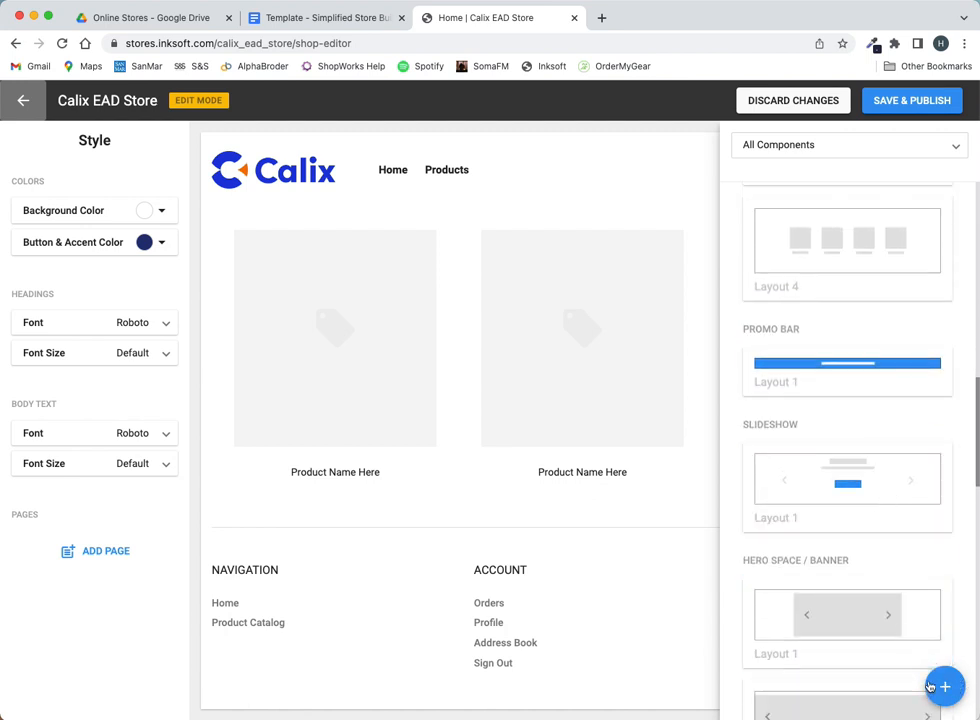
scroll(950, 670, down, 4)
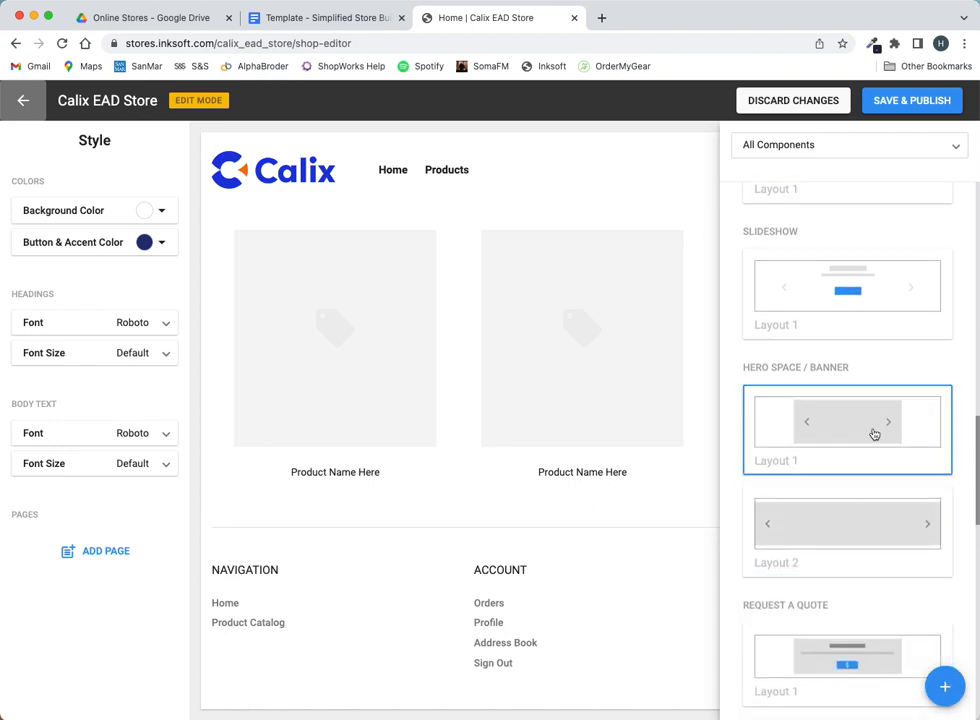
click(933, 443)
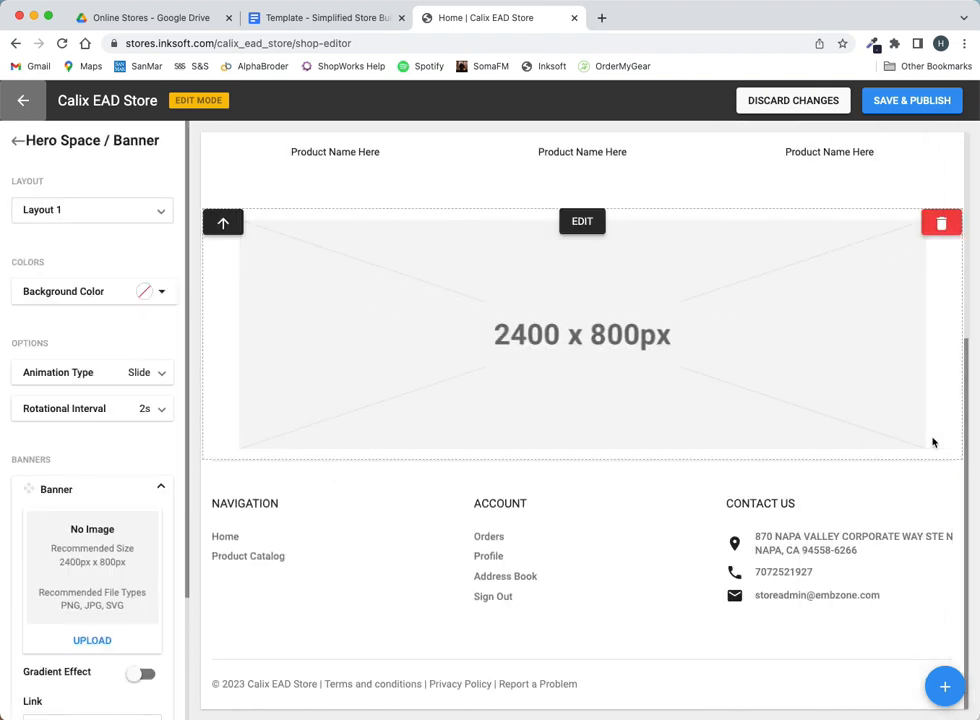
- Move the banner above the products and upload the woman-on-steps photo as its first slide
scroll(740, 398, up, 5)
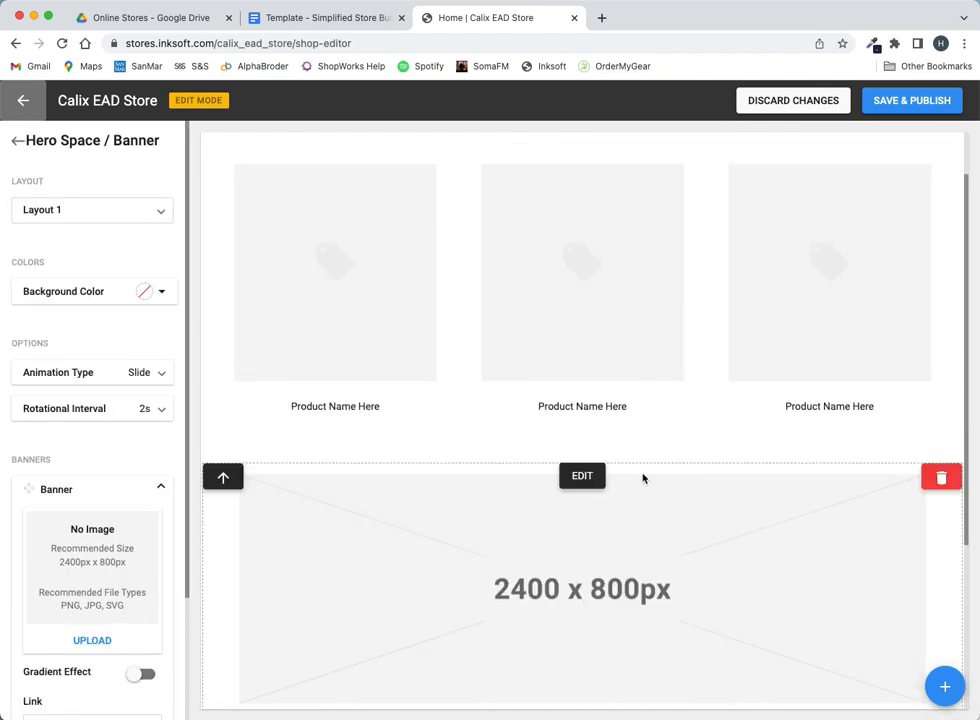
click(224, 477)
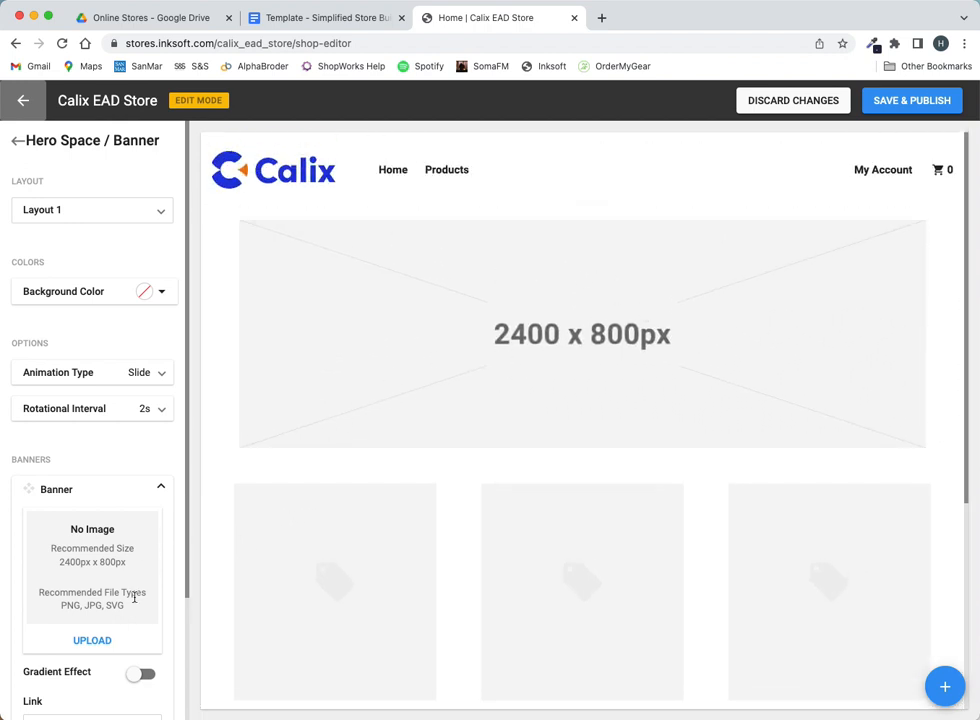
click(92, 645)
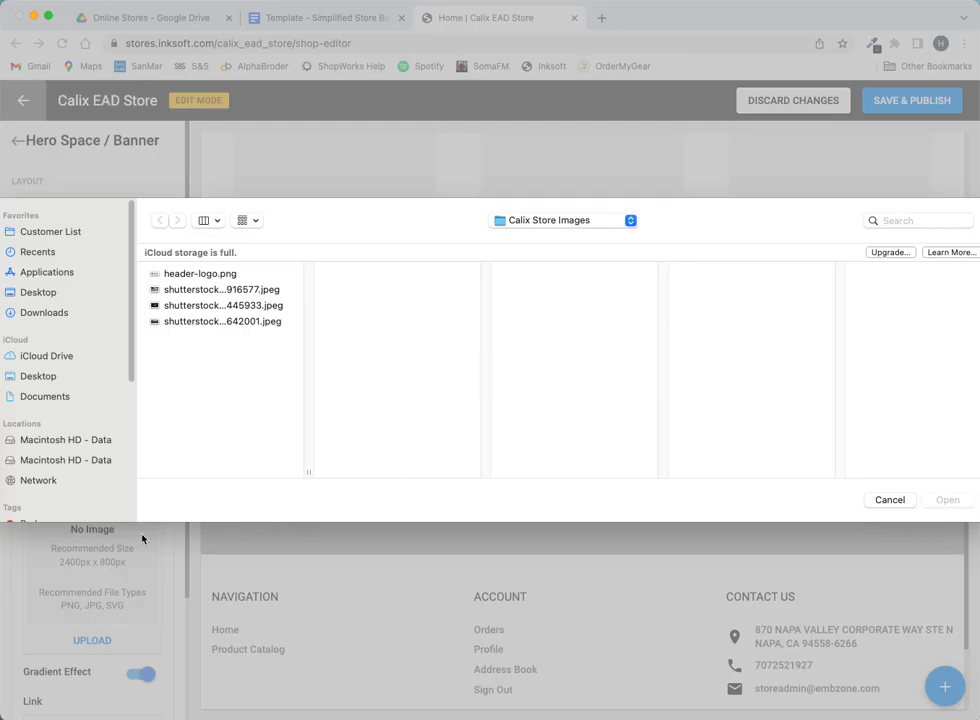
click(214, 306)
click(219, 291)
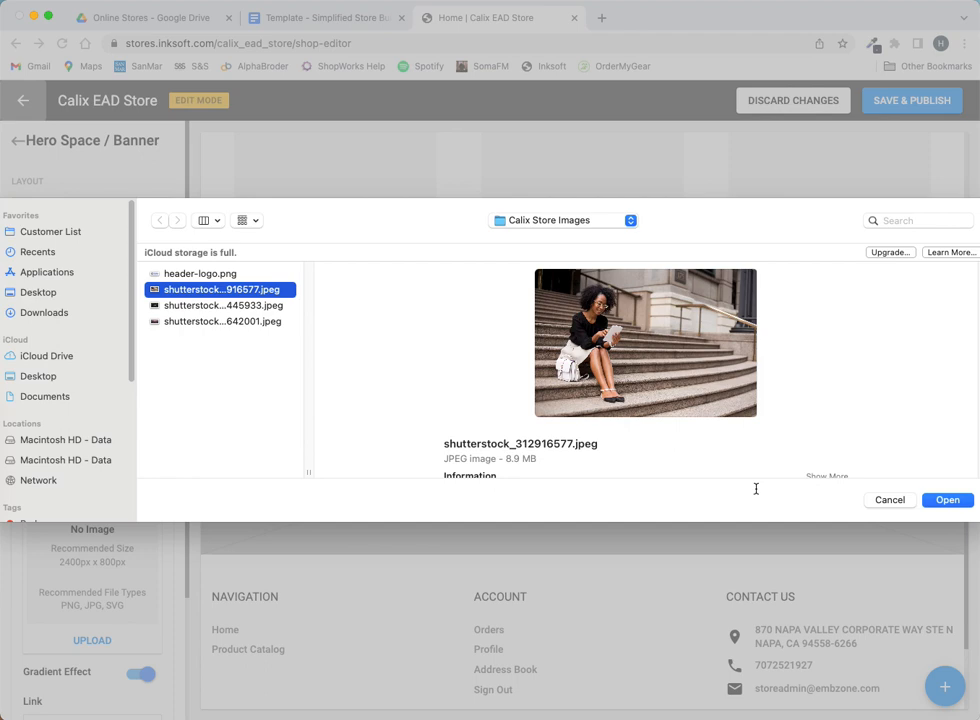
click(945, 499)
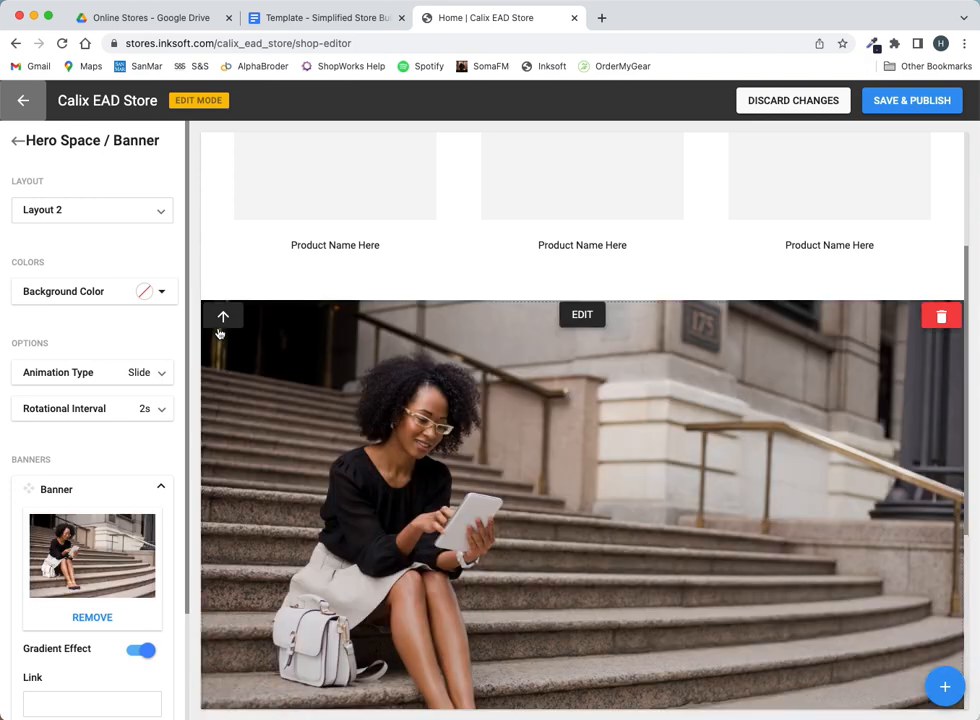
- Move the banner section back above the products and add an empty second slide
click(235, 323)
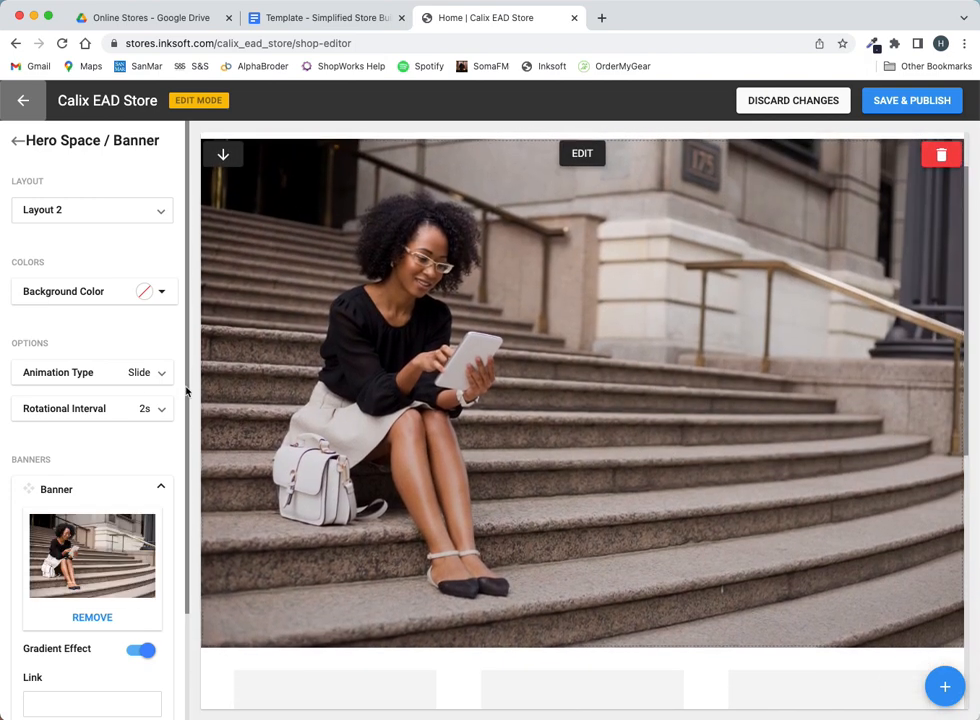
scroll(134, 399, down, 3)
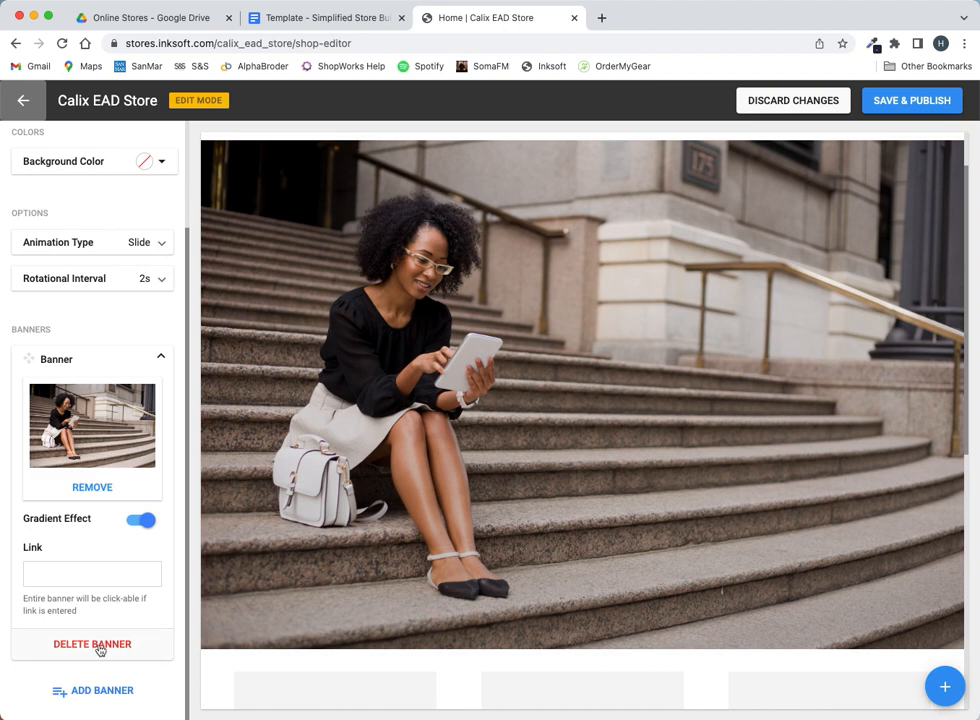
click(99, 691)
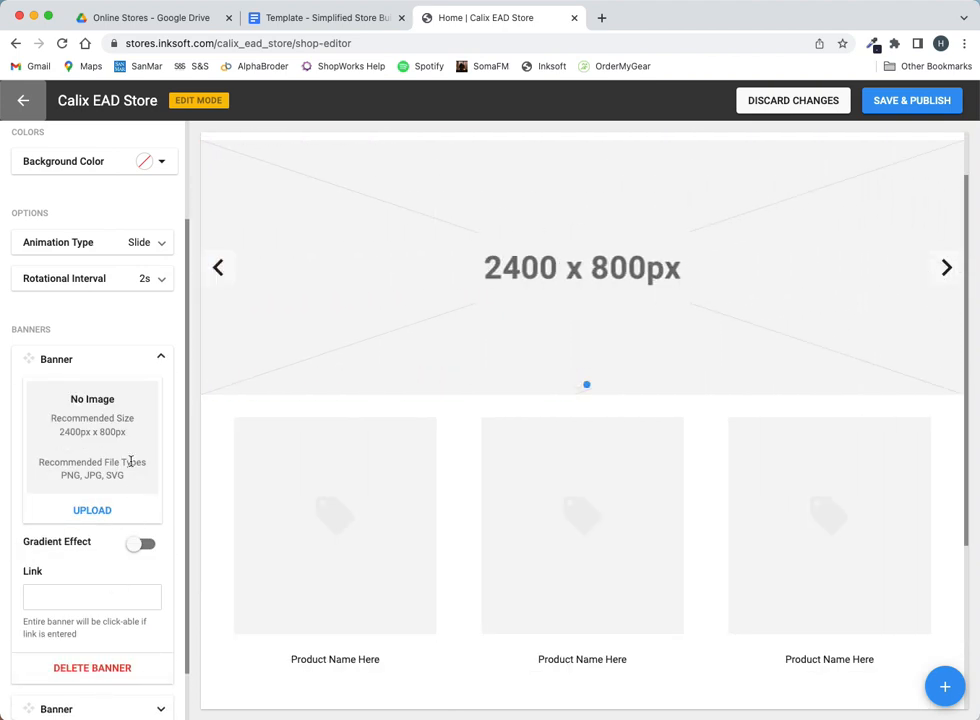
- Upload the children-under-blanket photo (445933) to the second banner slide
click(99, 511)
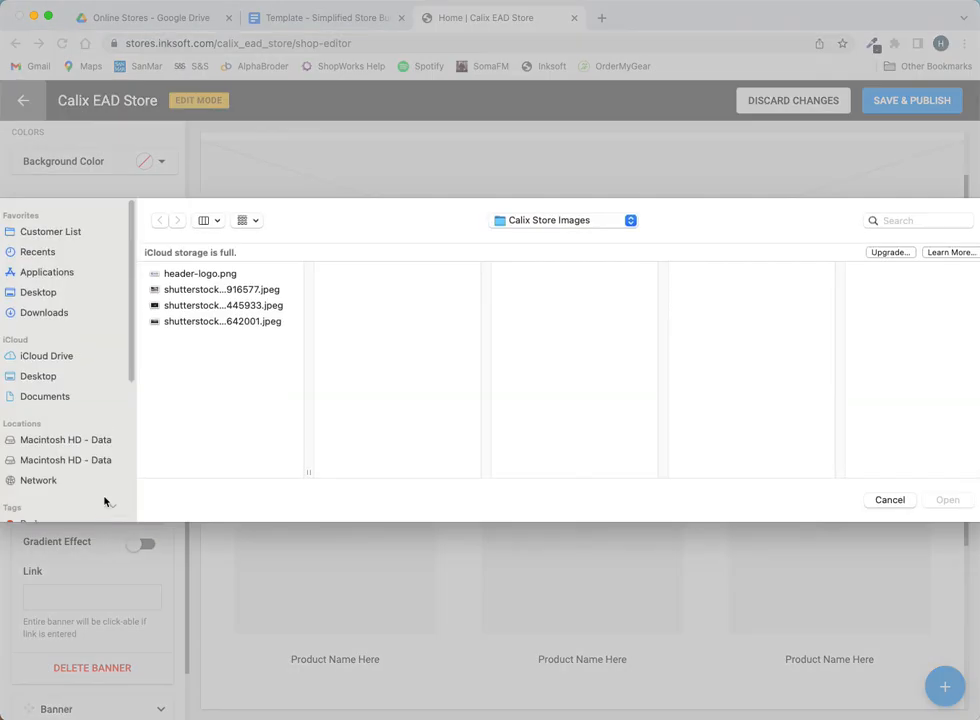
click(211, 305)
click(945, 500)
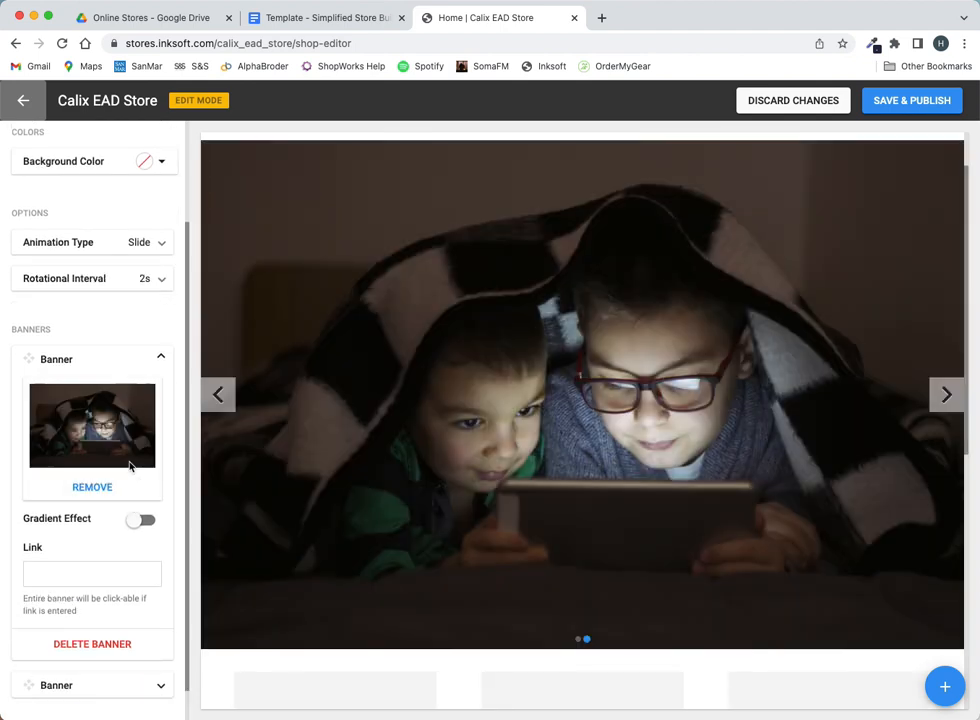
- Add a third slide with the shutterstock_592642001.jpeg glowing city network photo
scroll(128, 460, down, 1)
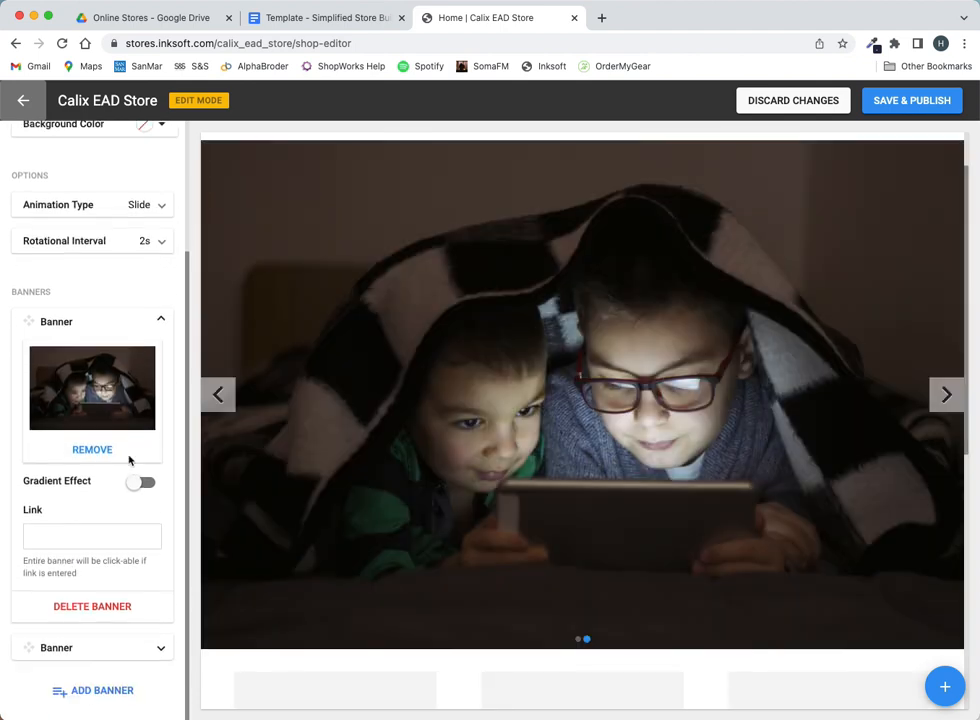
click(118, 689)
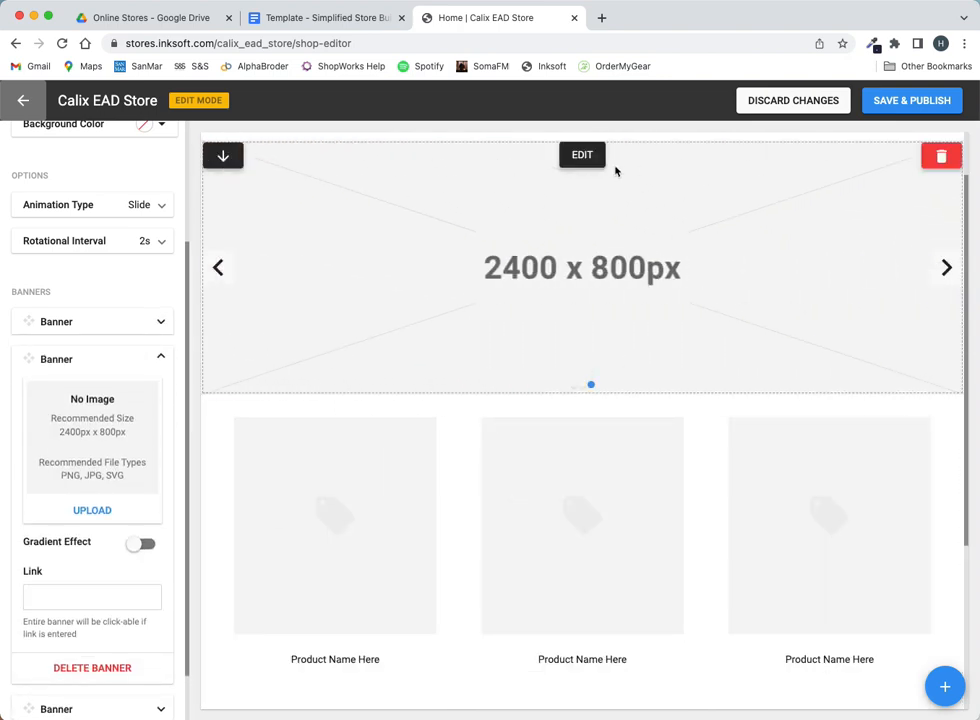
click(93, 511)
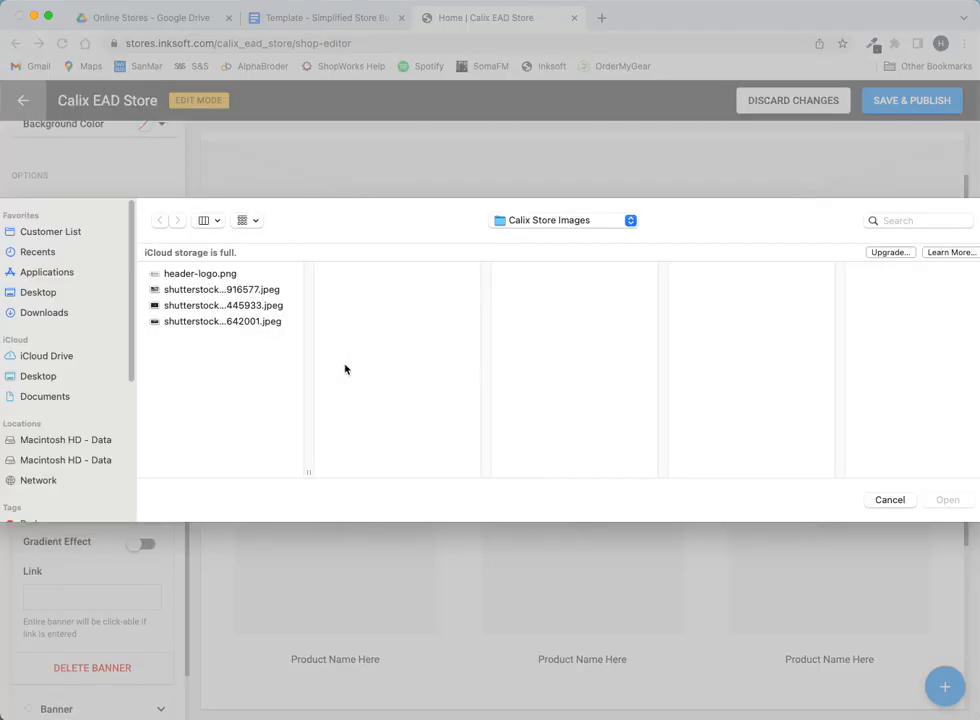
click(203, 322)
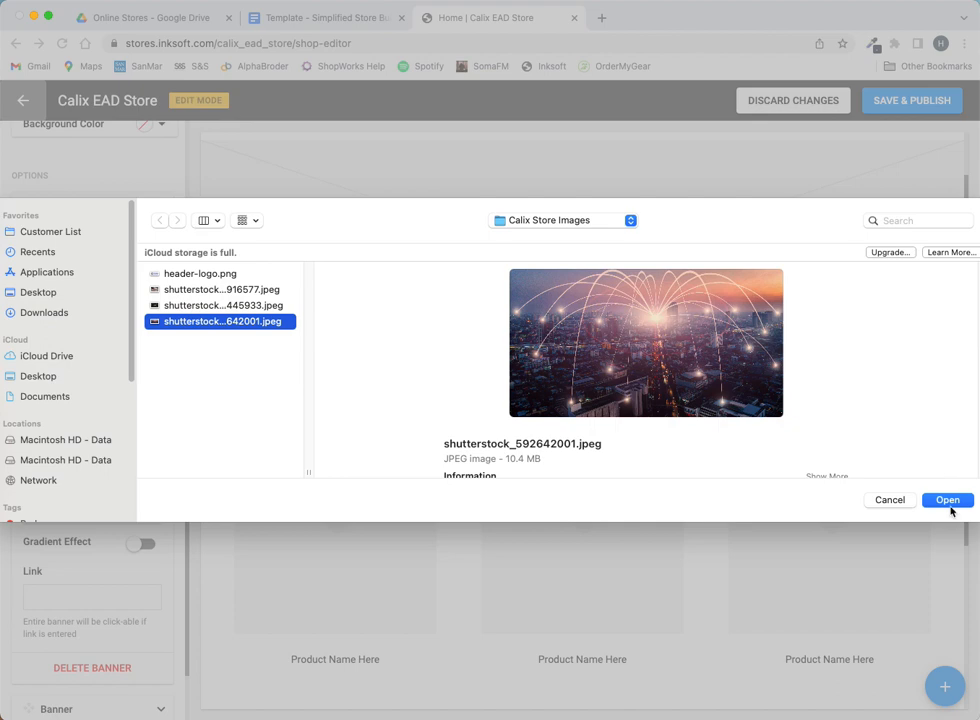
click(947, 500)
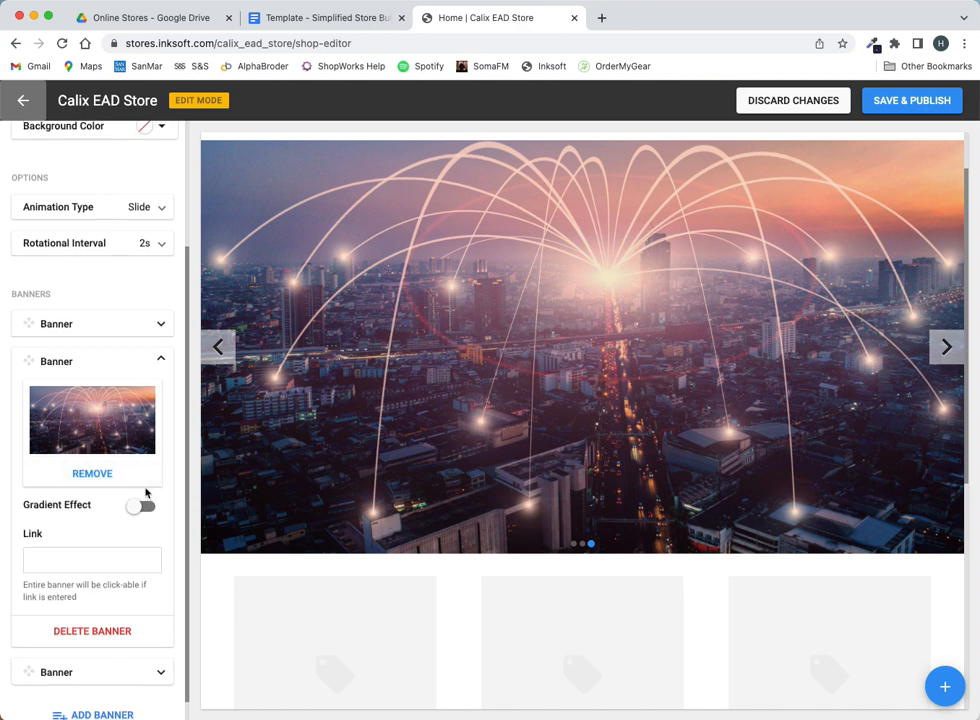
scroll(145, 492, up, 4)
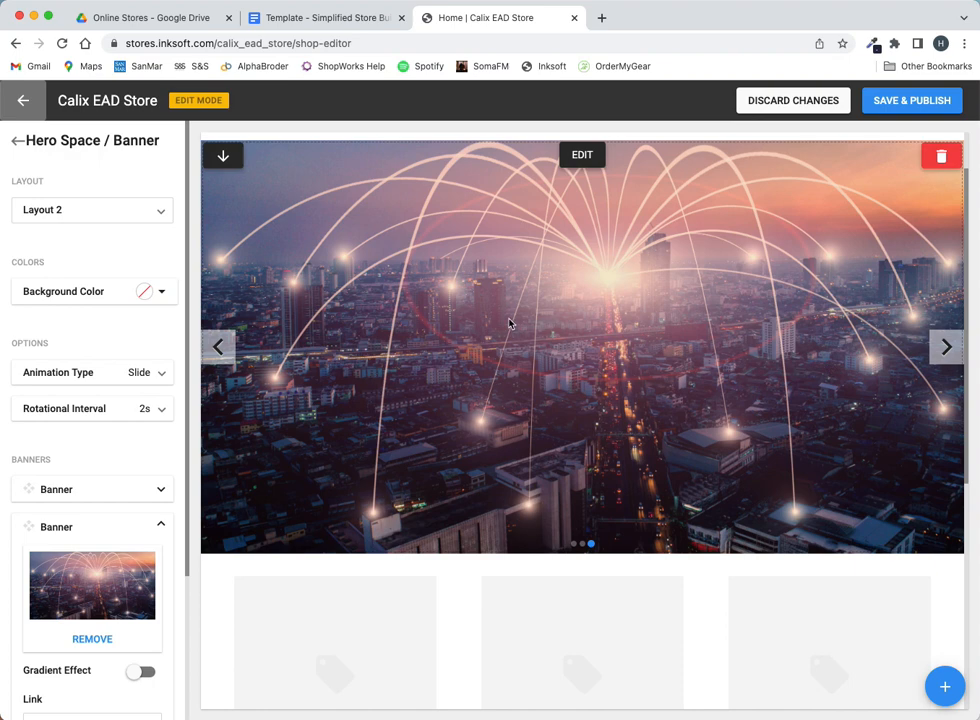
- Save and publish the home page, then view the live storefront's rotating three-photo banner
click(917, 105)
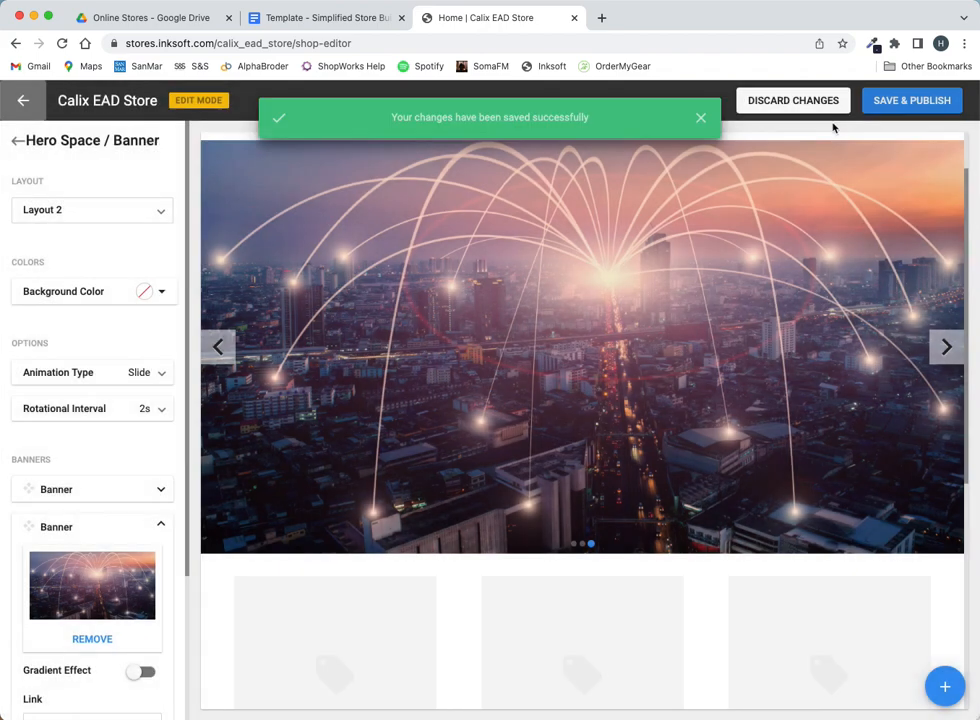
click(21, 98)
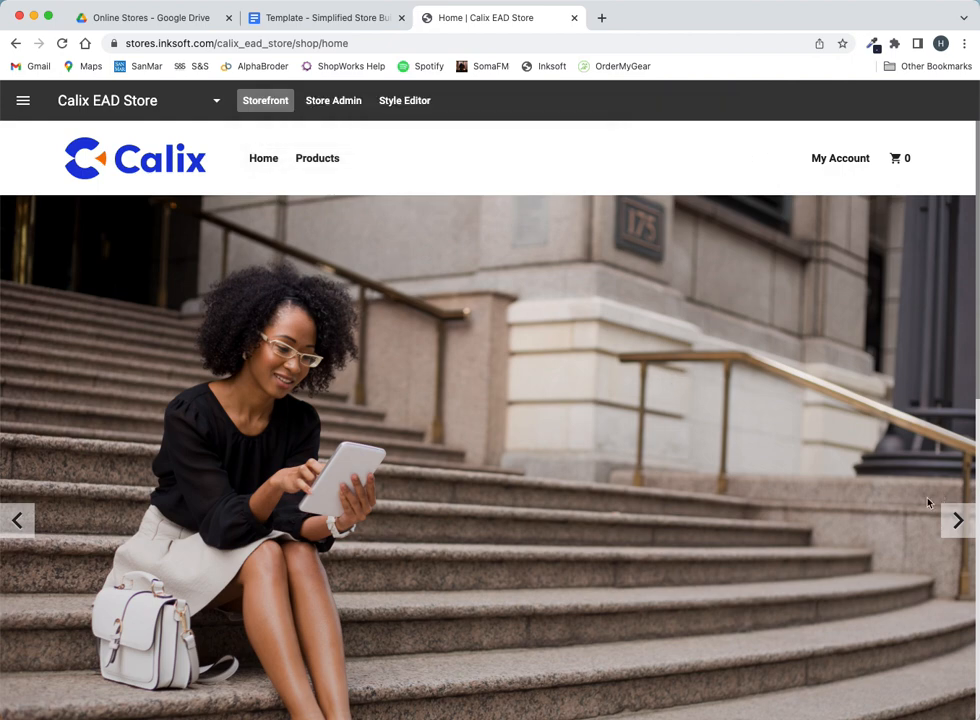
scroll(957, 525, down, 3)
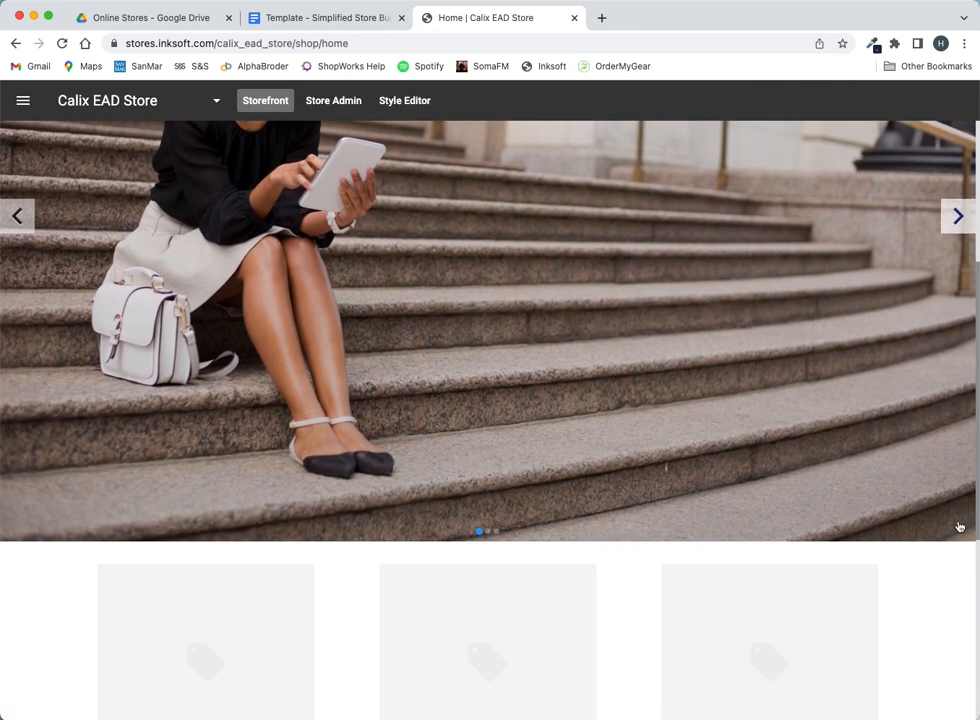
scroll(900, 530, down, 5)
scroll(614, 413, up, 10)
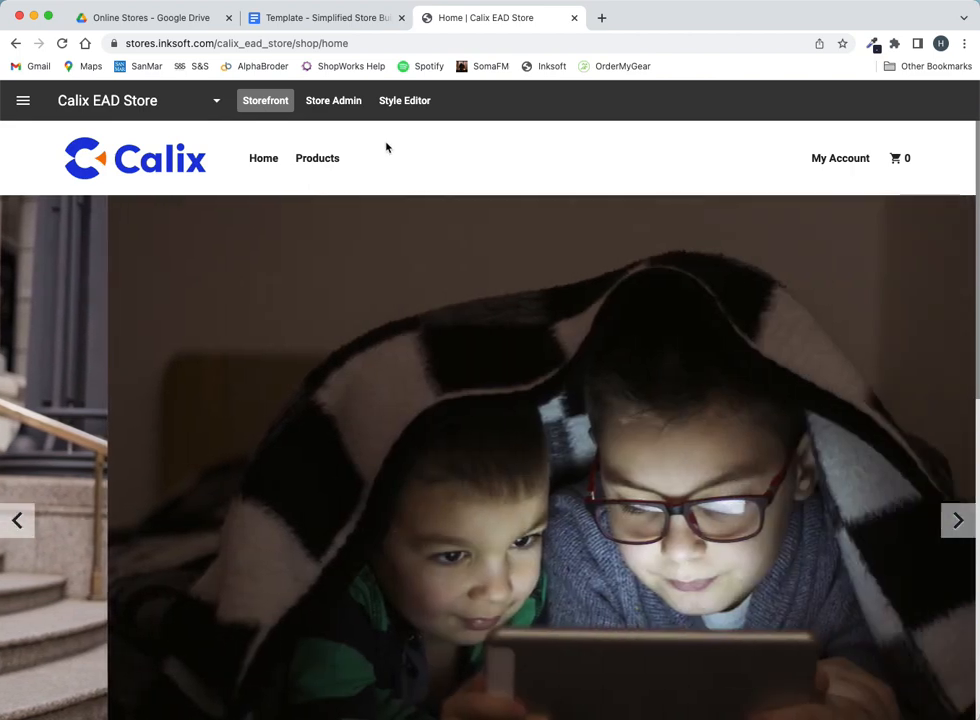
mouse_move(335, 162)
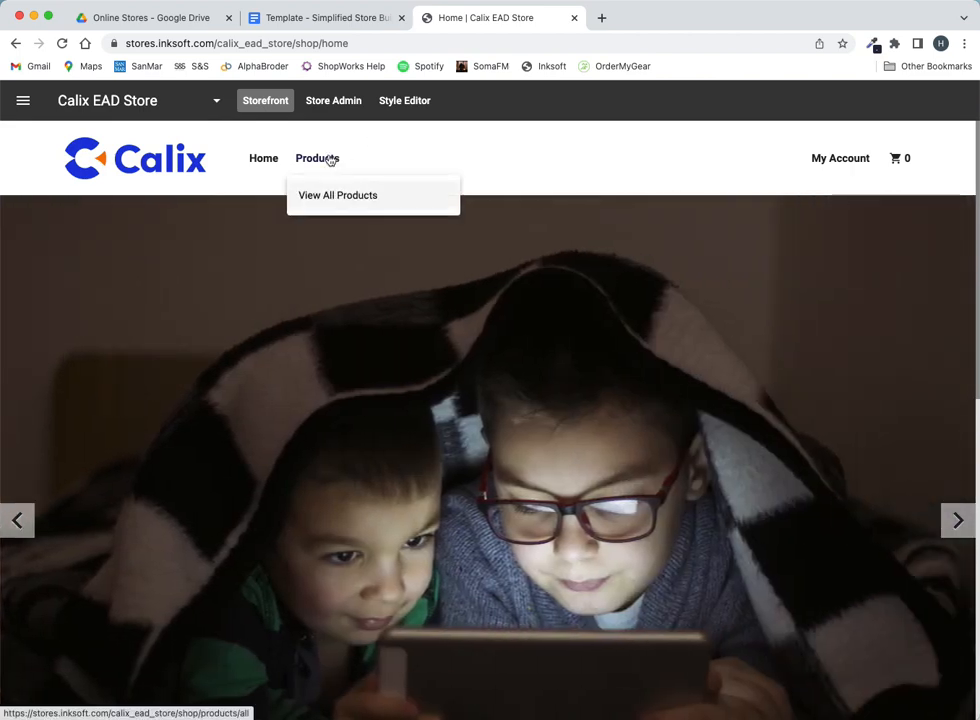